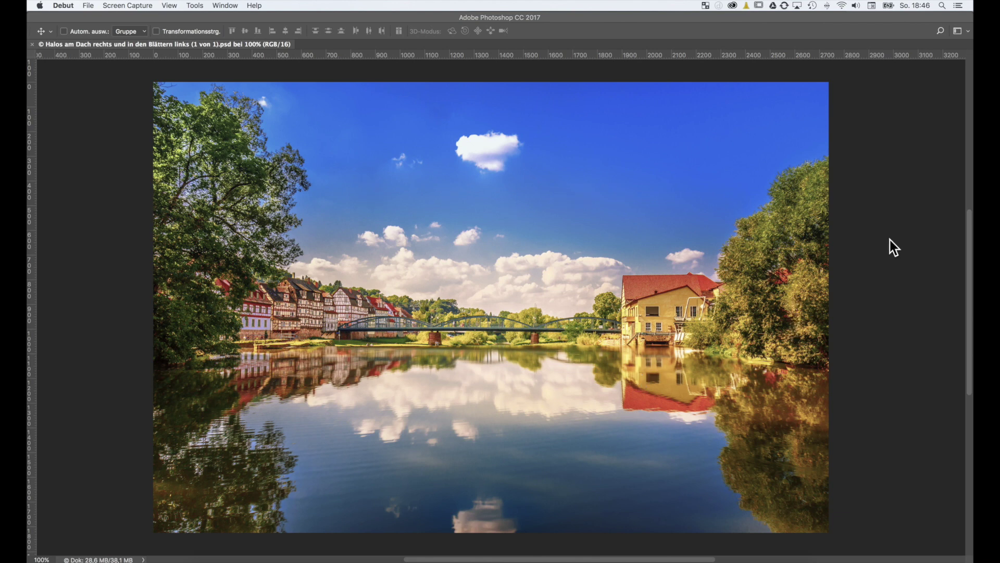
- Show the hidden toolbar, panel dock and Layers panel around the river photo again
{"action": "key", "text": "Tab"}
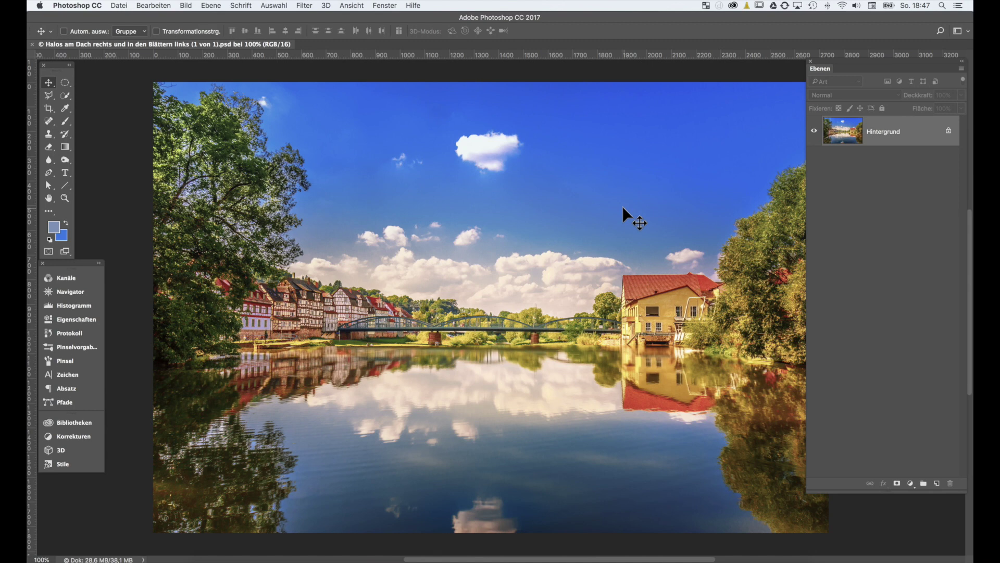
- Zoom to 400% and pan across the mill house, bridge and houses to the left tree's foliage
{"action": "key", "text": "super+plus"}
{"action": "key", "text": "super+plus"}
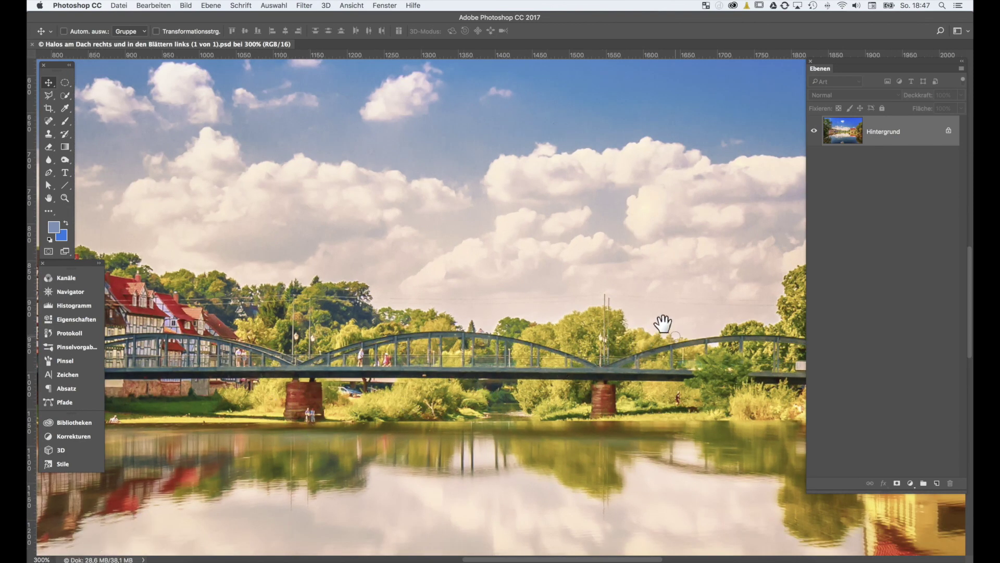
{"action": "left_click_drag", "start_coordinate": [663, 324], "coordinate": [280, 336]}
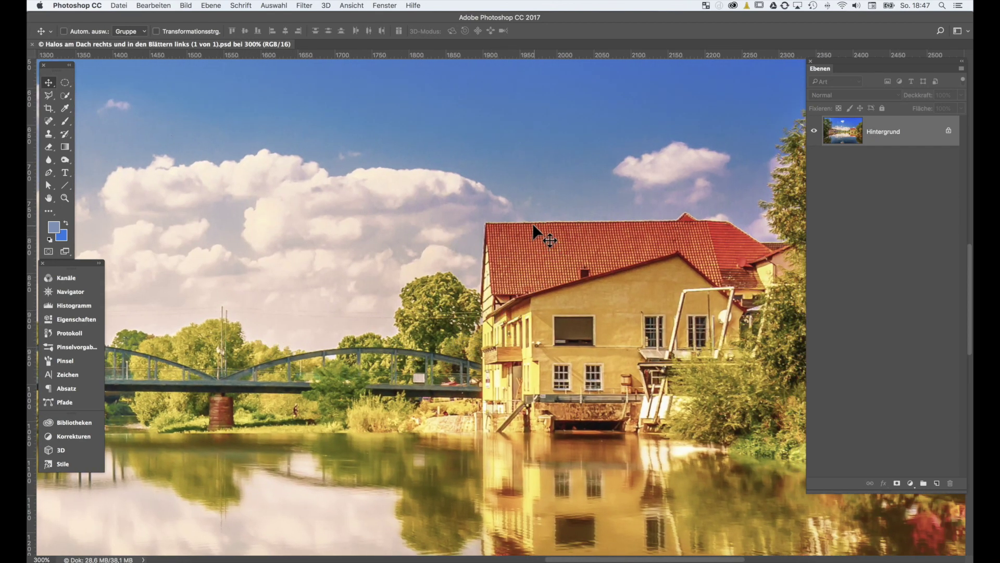
{"action": "key", "text": "super+plus"}
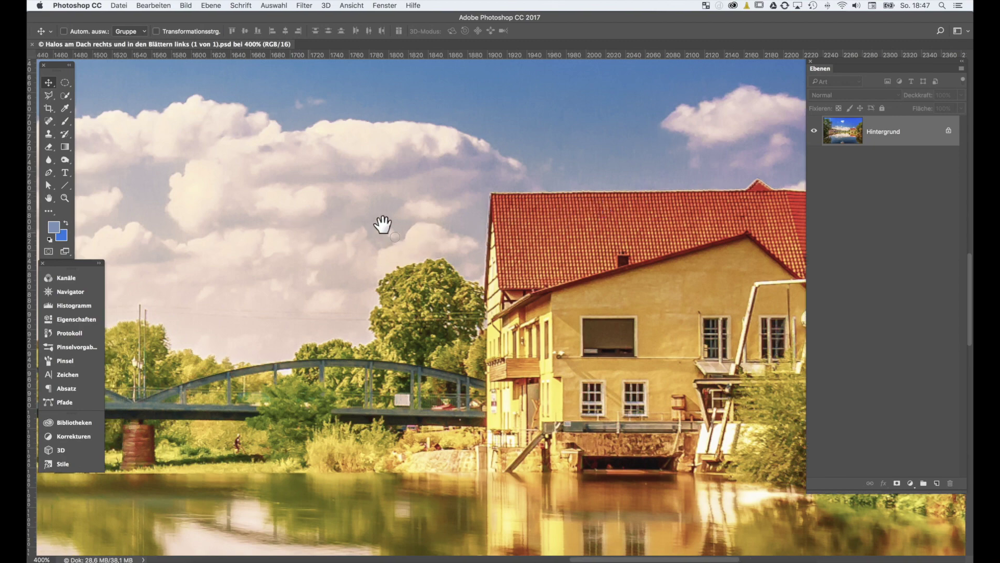
{"action": "left_click_drag", "start_coordinate": [380, 223], "coordinate": [759, 219]}
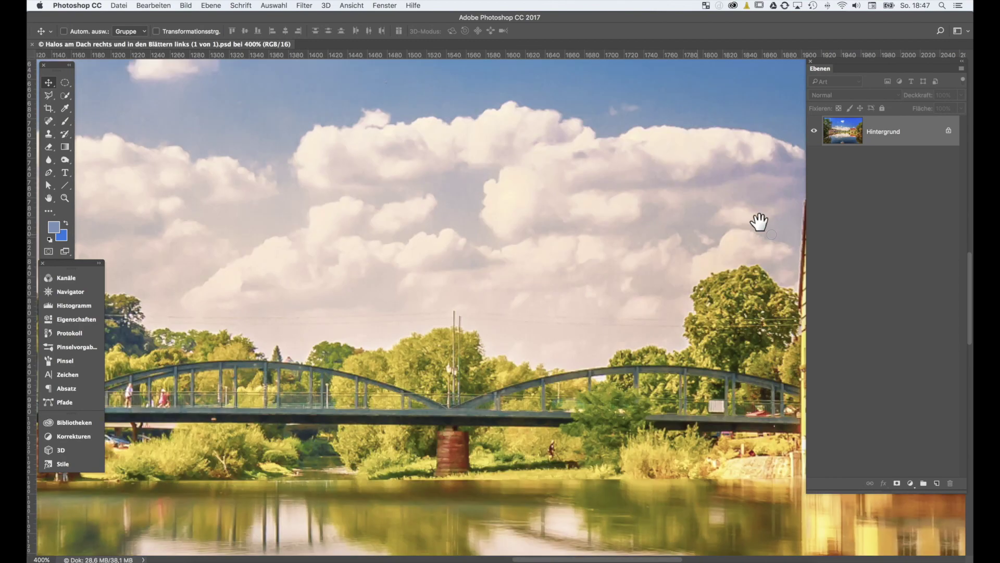
{"action": "mouse_move", "coordinate": [204, 263]}
{"action": "left_mouse_down"}
{"action": "mouse_move", "coordinate": [336, 266]}
{"action": "mouse_move", "coordinate": [574, 362]}
{"action": "left_mouse_up"}
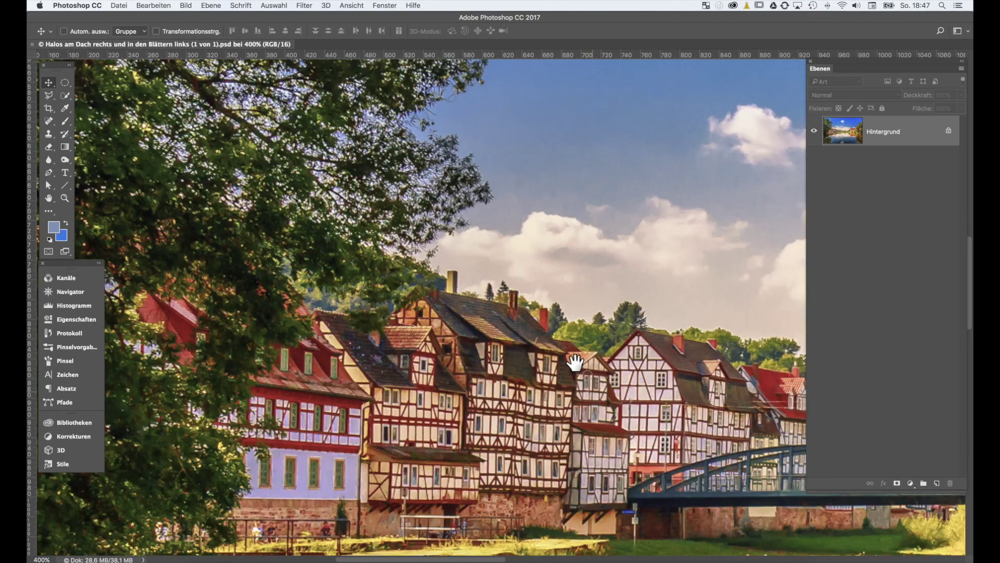
{"action": "left_click_drag", "start_coordinate": [416, 292], "coordinate": [484, 324]}
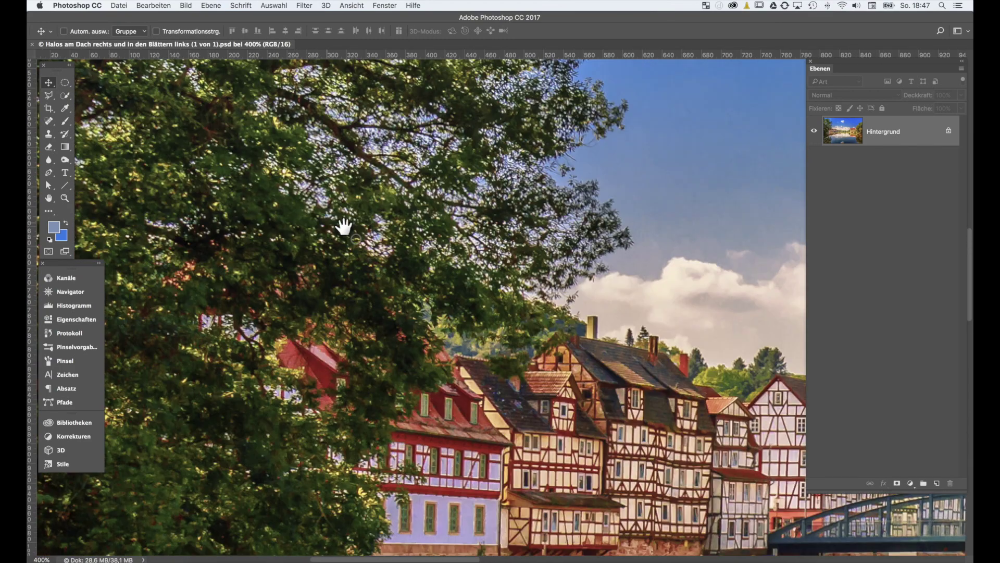
{"action": "mouse_move", "coordinate": [339, 224]}
{"action": "left_mouse_down"}
{"action": "mouse_move", "coordinate": [513, 312]}
{"action": "mouse_move", "coordinate": [451, 357]}
{"action": "mouse_move", "coordinate": [446, 380]}
{"action": "left_mouse_up"}
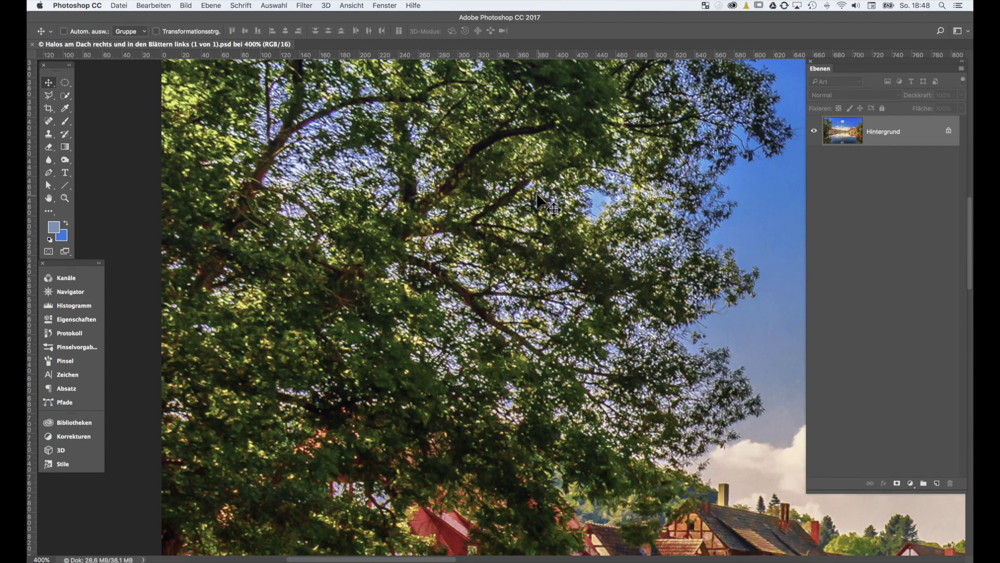
- Pan across the sky and bridge to the red-roofed mill house and zoom its roof to 500%
{"action": "left_click_drag", "start_coordinate": [658, 225], "coordinate": [283, 196]}
{"action": "left_click_drag", "start_coordinate": [451, 216], "coordinate": [318, 177]}
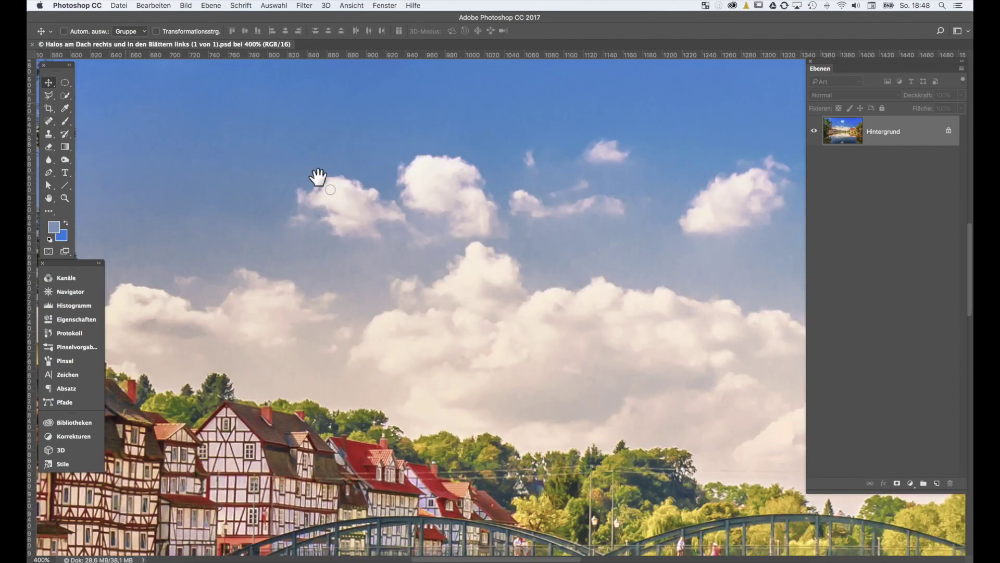
{"action": "mouse_move", "coordinate": [759, 290]}
{"action": "left_mouse_down"}
{"action": "mouse_move", "coordinate": [573, 246]}
{"action": "mouse_move", "coordinate": [333, 214]}
{"action": "left_mouse_up"}
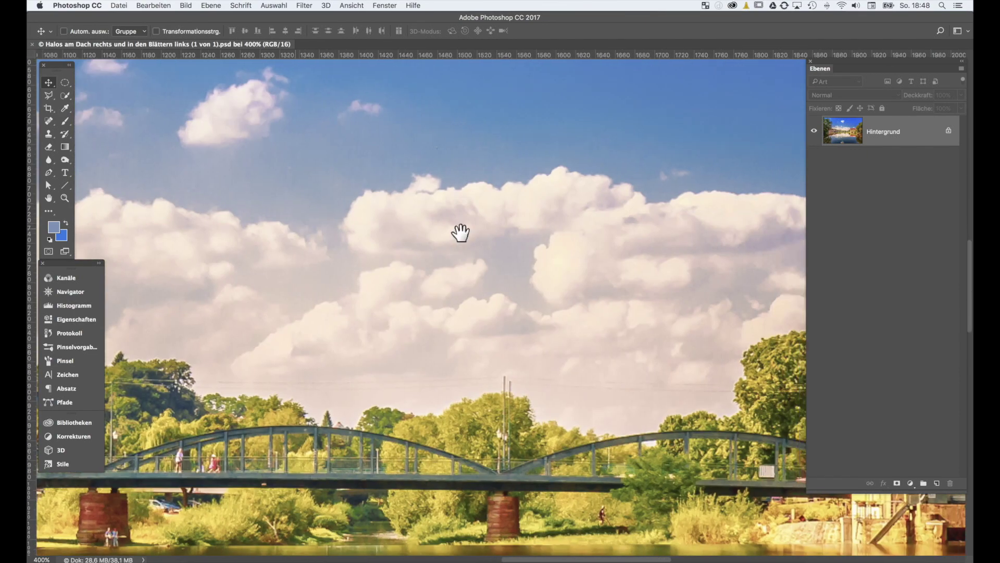
{"action": "left_click_drag", "start_coordinate": [687, 229], "coordinate": [339, 230]}
{"action": "left_click_drag", "start_coordinate": [572, 232], "coordinate": [452, 259]}
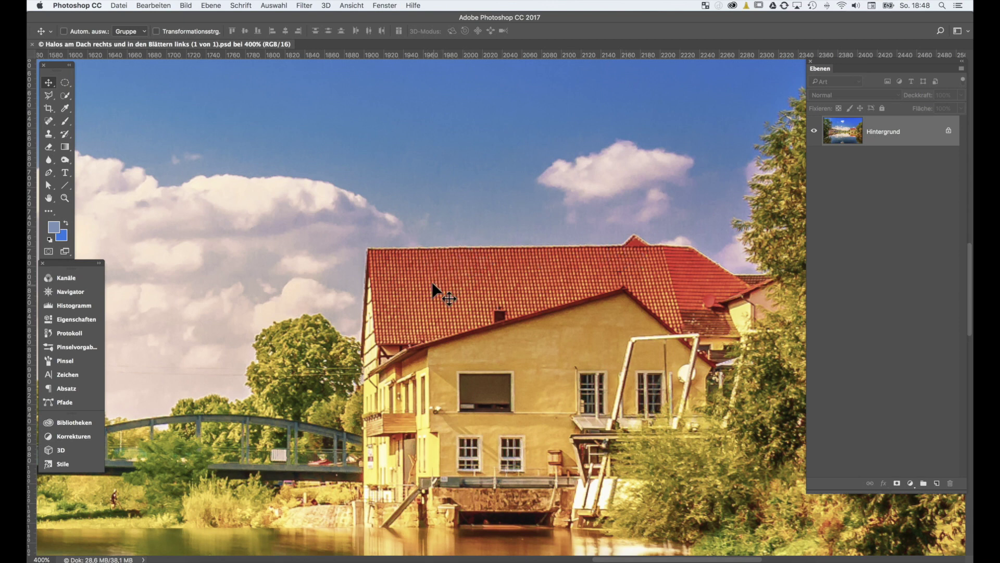
{"action": "key", "text": "super+plus"}
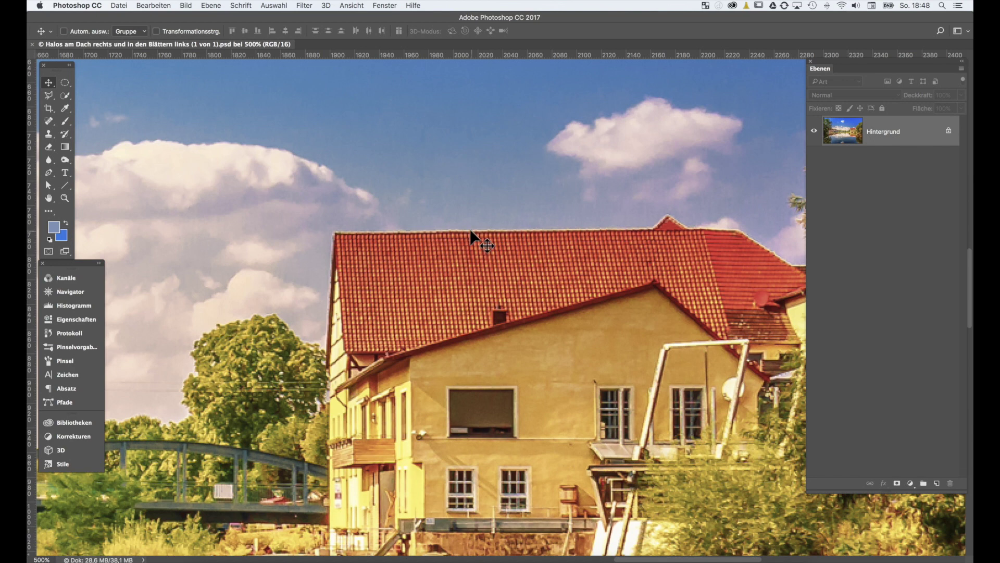
- Add an empty layer Ebene 1 and pick the standard paint brush
{"action": "left_click", "coordinate": [932, 484]}
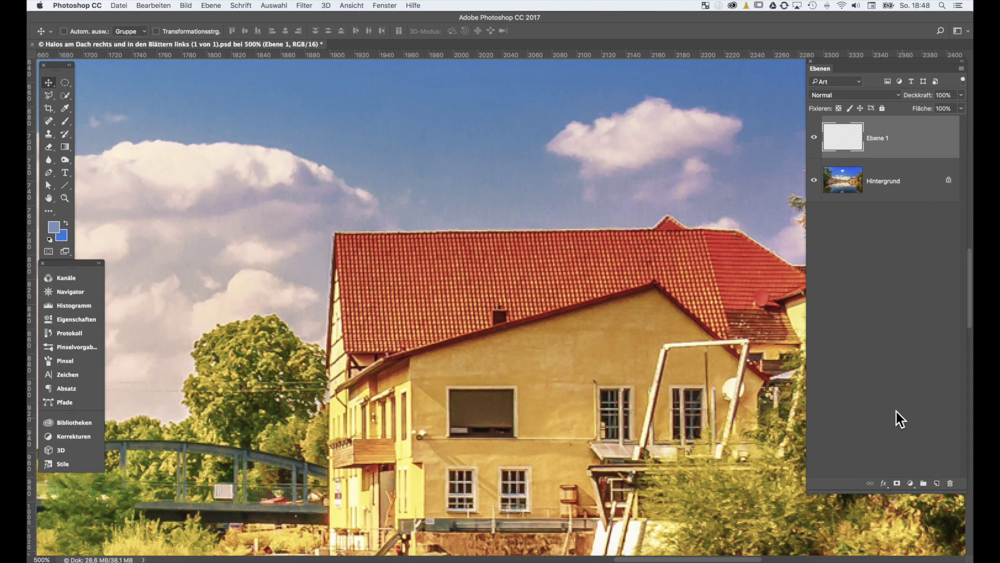
{"action": "left_click", "coordinate": [59, 117]}
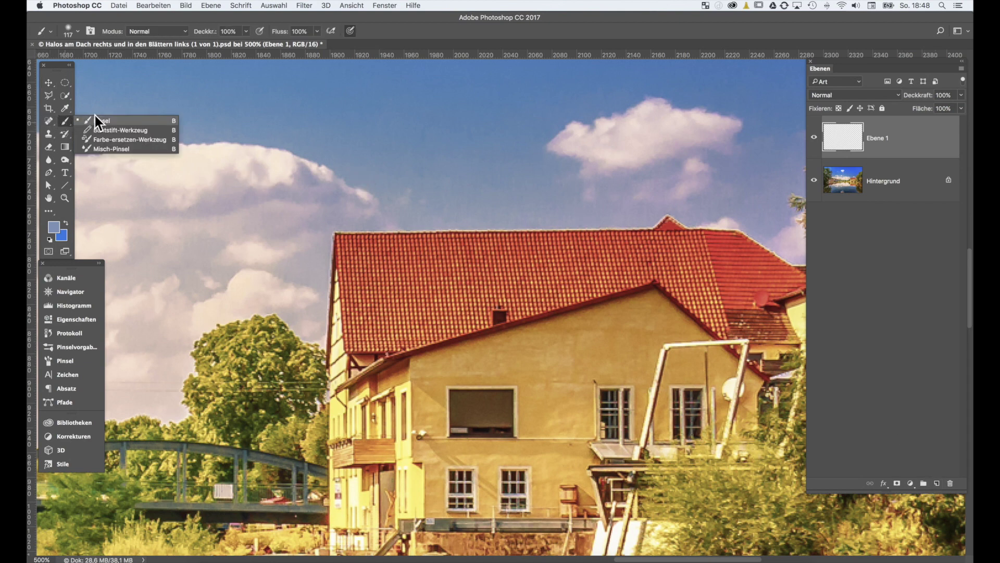
{"action": "left_click", "coordinate": [95, 121]}
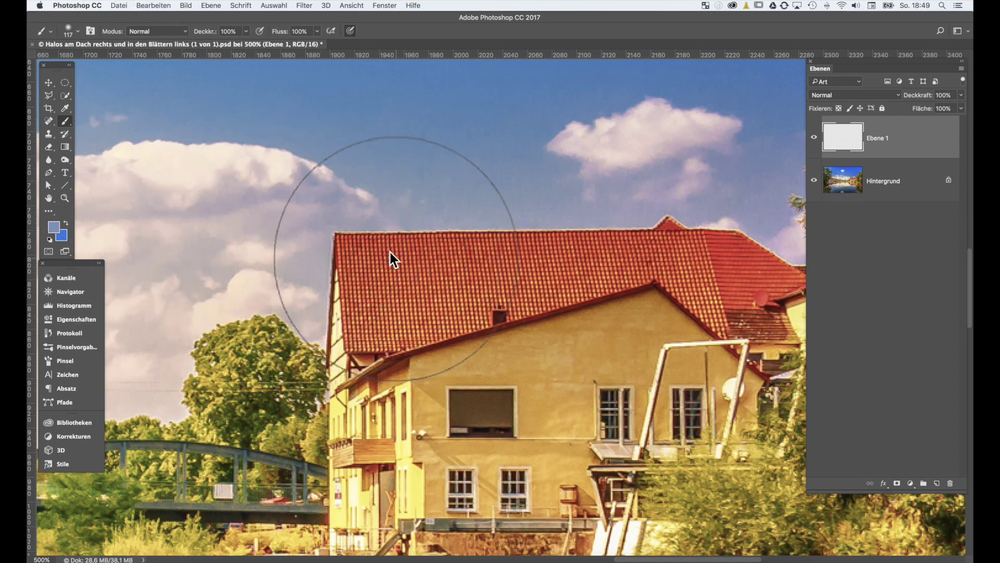
- Shrink the brush to about 10 px and adjust its hardness
{"action": "left_click_drag", "start_coordinate": [417, 252], "coordinate": [319, 252]}
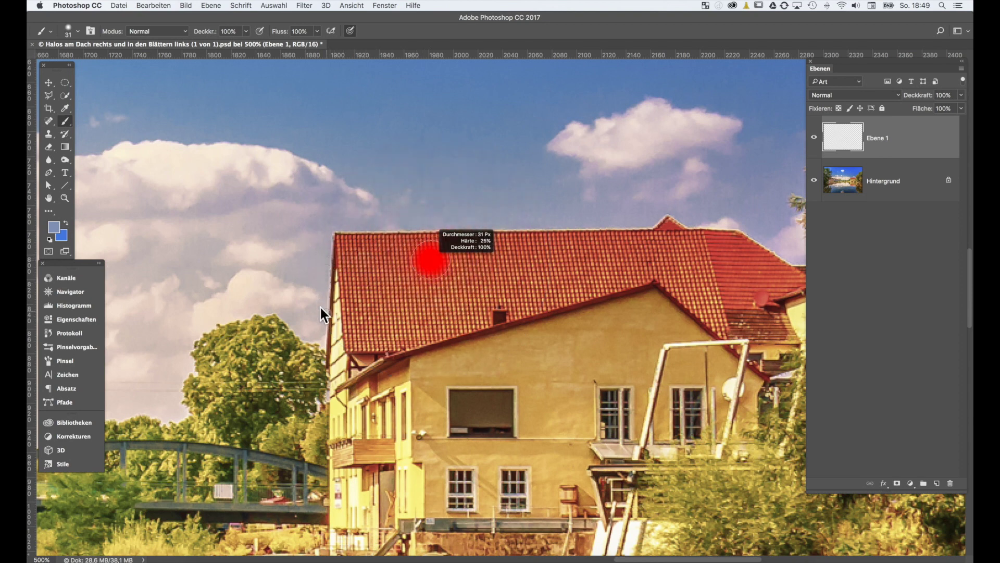
{"action": "left_click_drag", "start_coordinate": [320, 317], "coordinate": [321, 330]}
{"action": "left_click_drag", "start_coordinate": [320, 358], "coordinate": [321, 358]}
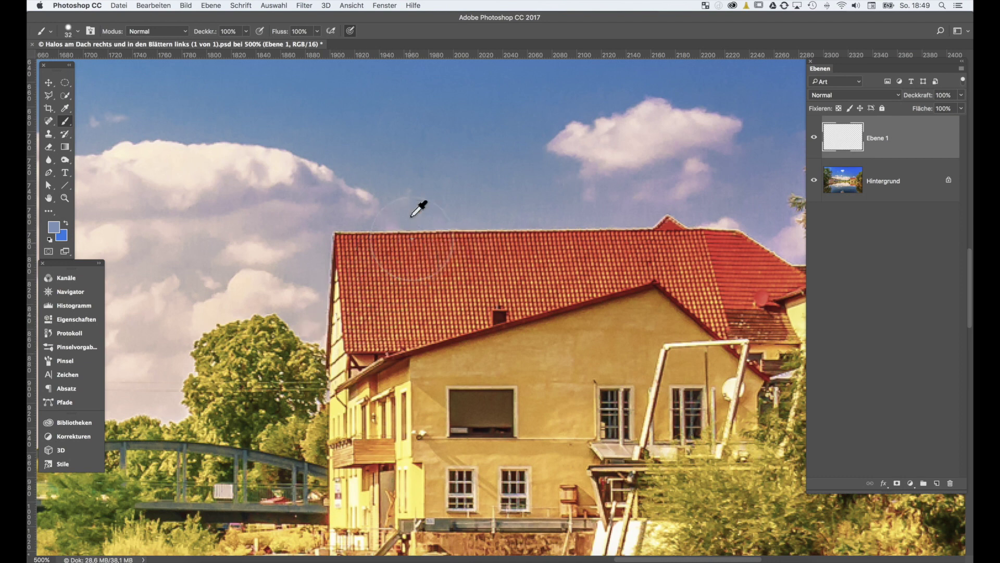
{"action": "left_click_drag", "start_coordinate": [411, 233], "coordinate": [373, 223]}
- Zoom the roof edge to 800% and reduce the brush diameter to about 3 px
{"action": "key", "text": "ctrl+plus"}
{"action": "key", "text": "ctrl+plus"}
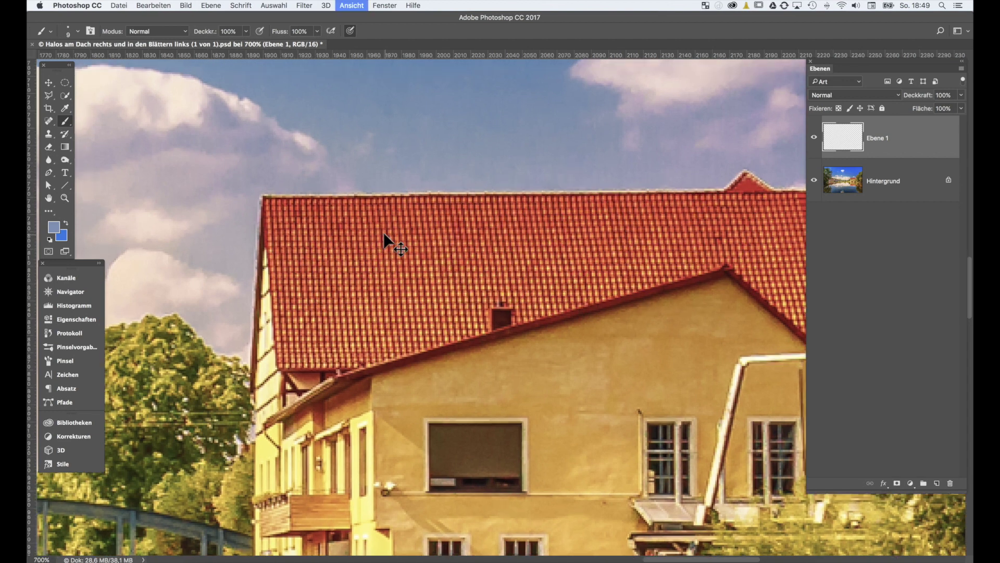
{"action": "key", "text": "ctrl+plus"}
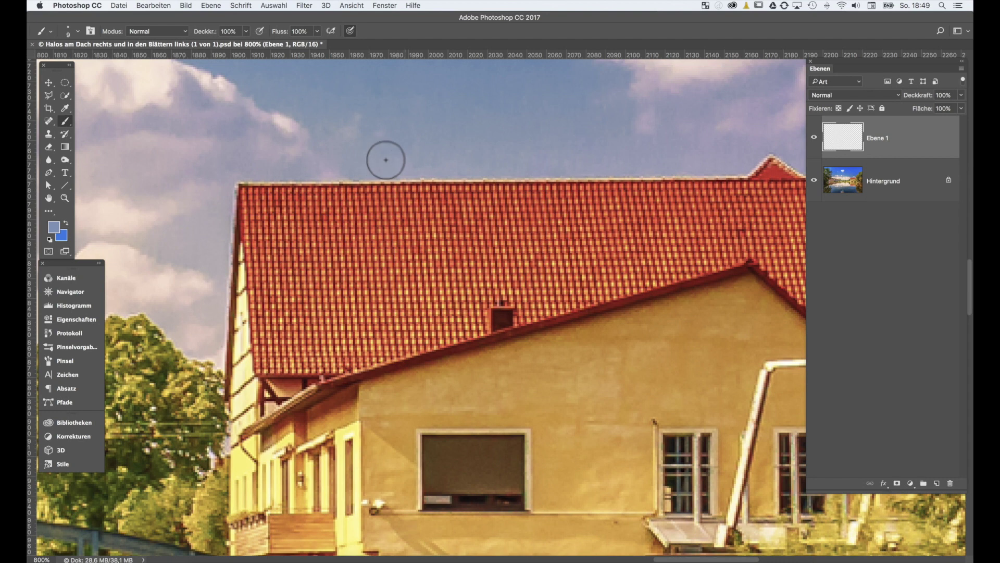
{"action": "left_click_drag", "start_coordinate": [404, 179], "coordinate": [394, 174]}
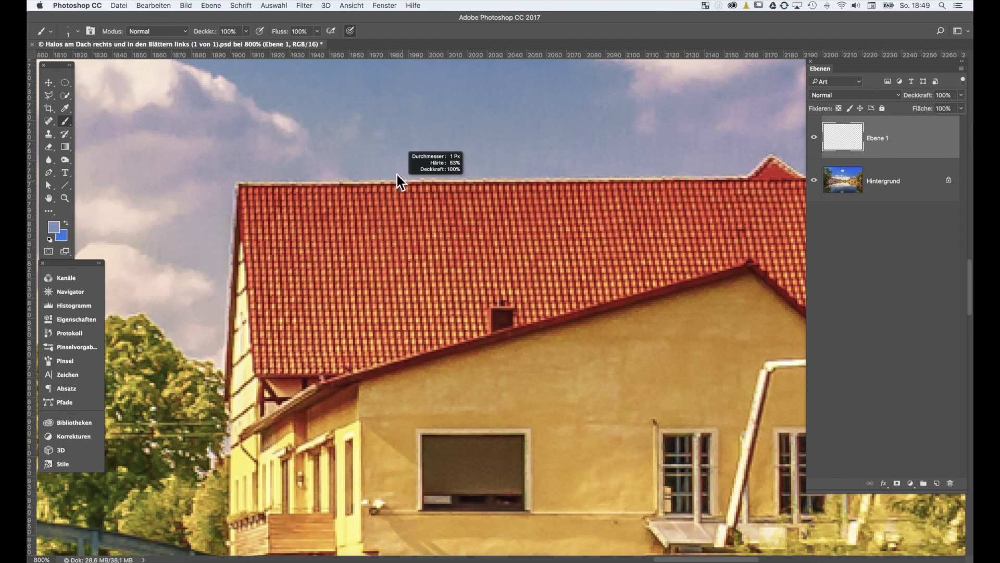
{"action": "left_click_drag", "start_coordinate": [399, 174], "coordinate": [401, 174]}
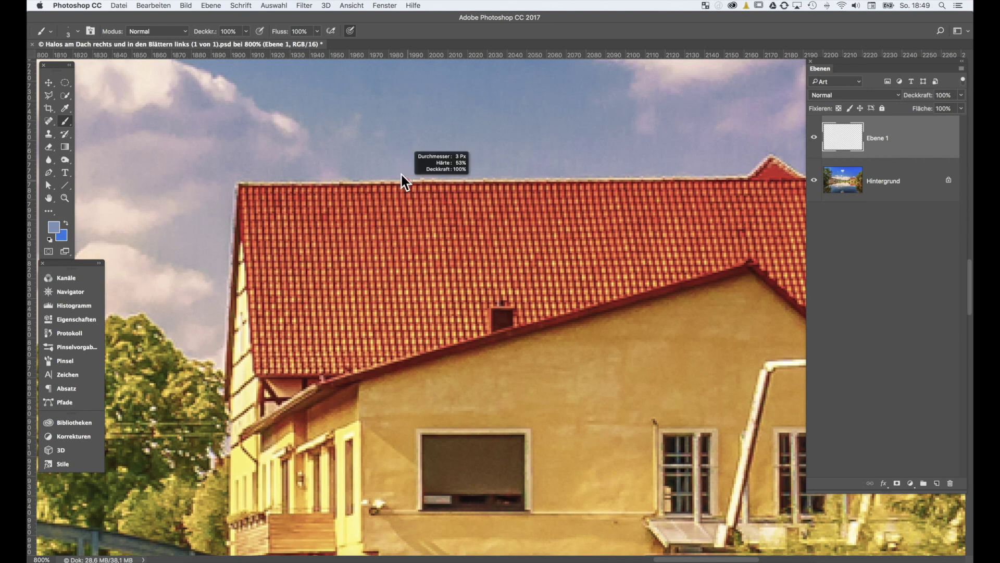
{"action": "left_click_drag", "start_coordinate": [403, 174], "coordinate": [402, 174]}
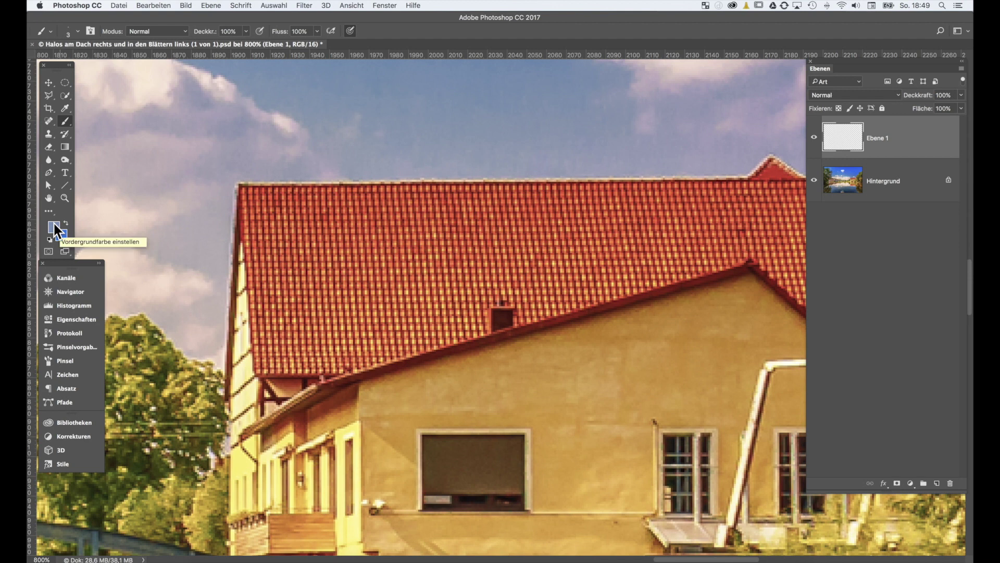
- Reset colours to black and white and paint a starting dot at the roof's lower left edge
{"action": "key", "text": "d"}
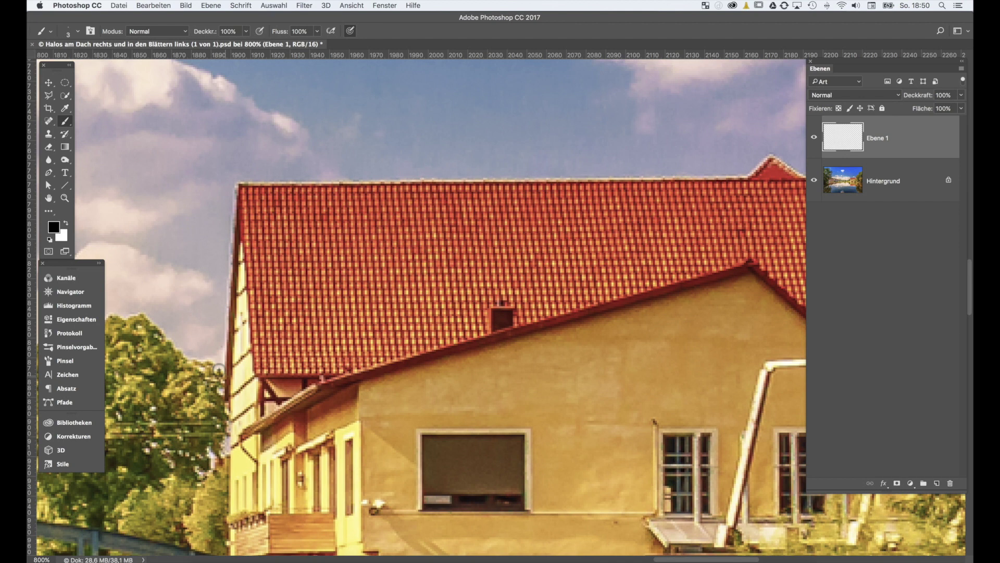
{"action": "left_click", "coordinate": [219, 370]}
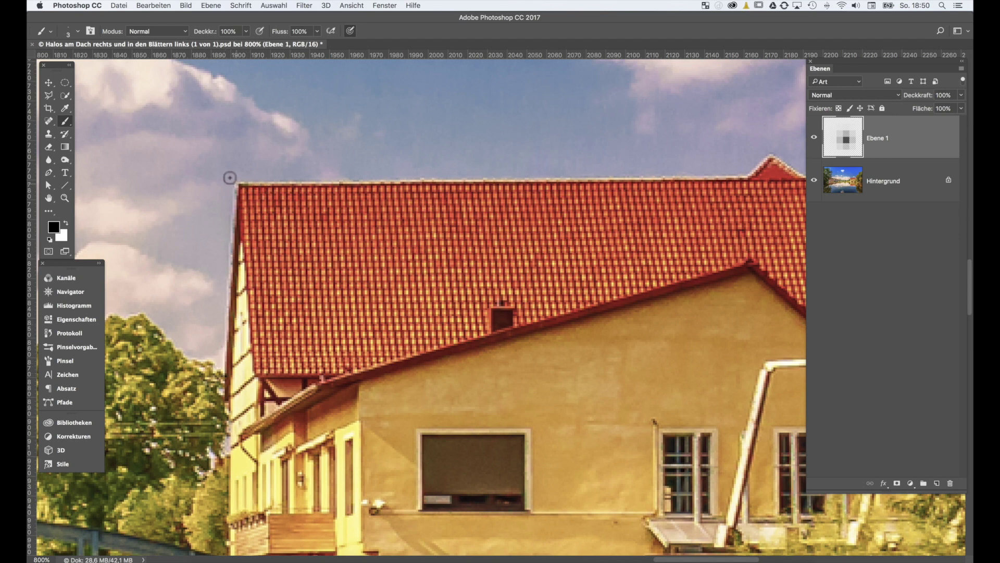
- Paint straight black strokes up the roof's left edge, along the ridge and up the gable
{"action": "left_click", "coordinate": [230, 177], "text": "shift"}
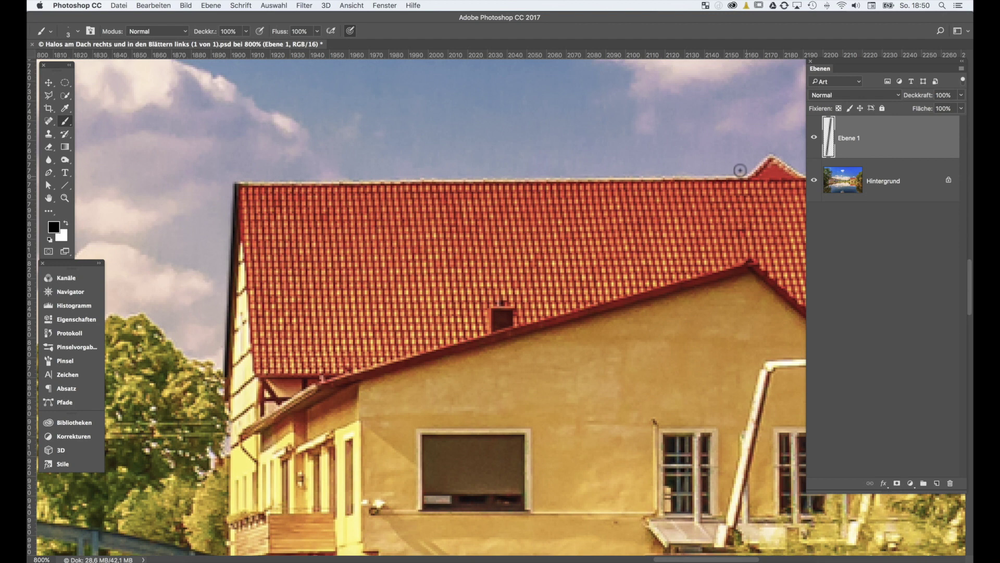
{"action": "left_click", "coordinate": [745, 178], "text": "shift"}
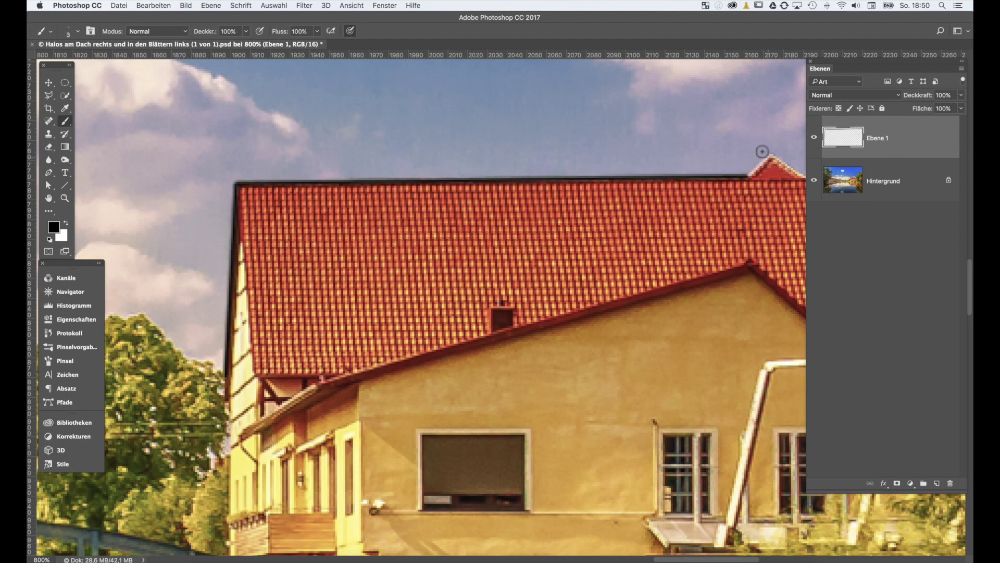
{"action": "left_click", "coordinate": [765, 150], "text": "shift"}
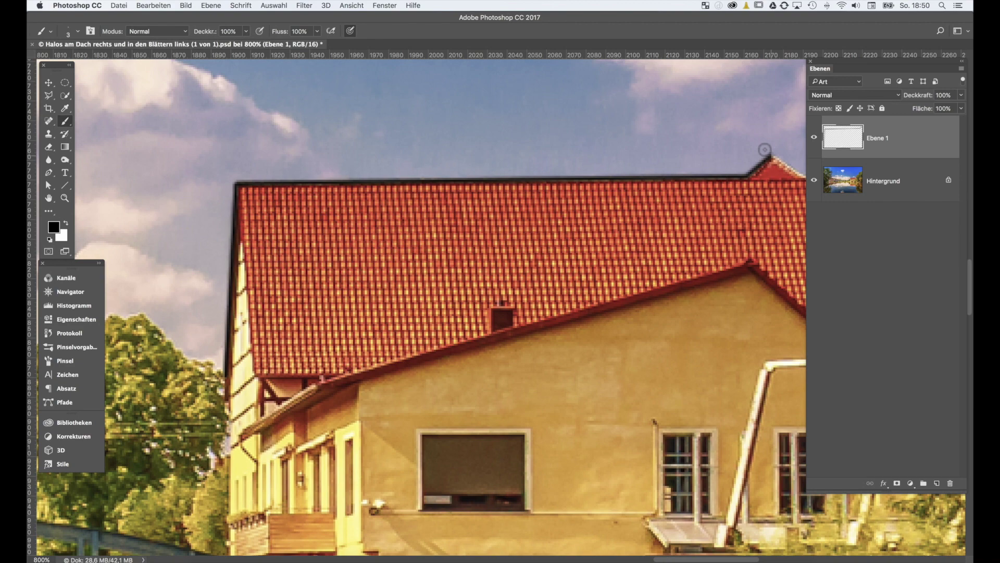
- Continue the black line down the gable's right slope, the diagonal edge and the lower roofline
{"action": "left_click_drag", "start_coordinate": [607, 128], "coordinate": [362, 125]}
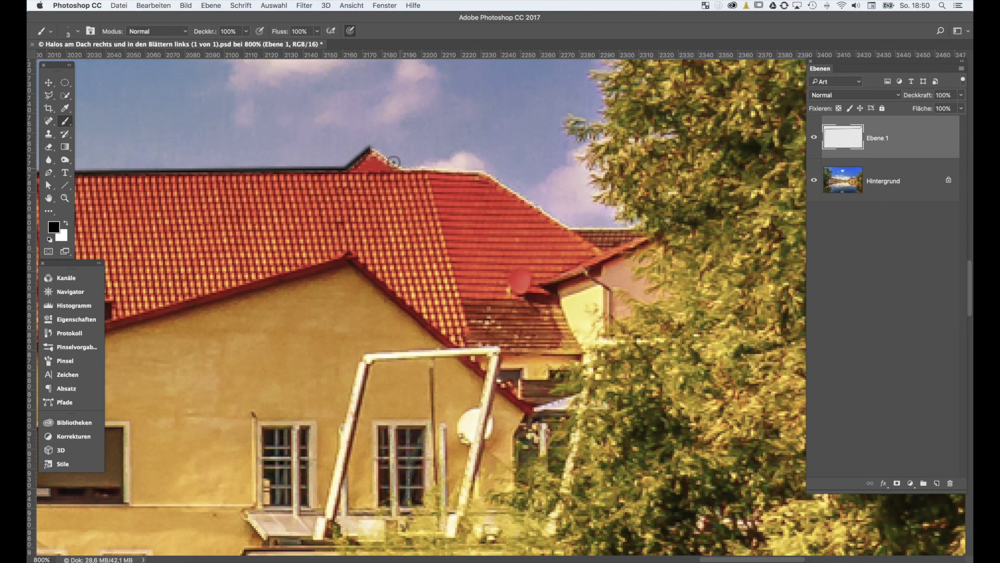
{"action": "left_click", "coordinate": [400, 168], "text": "shift"}
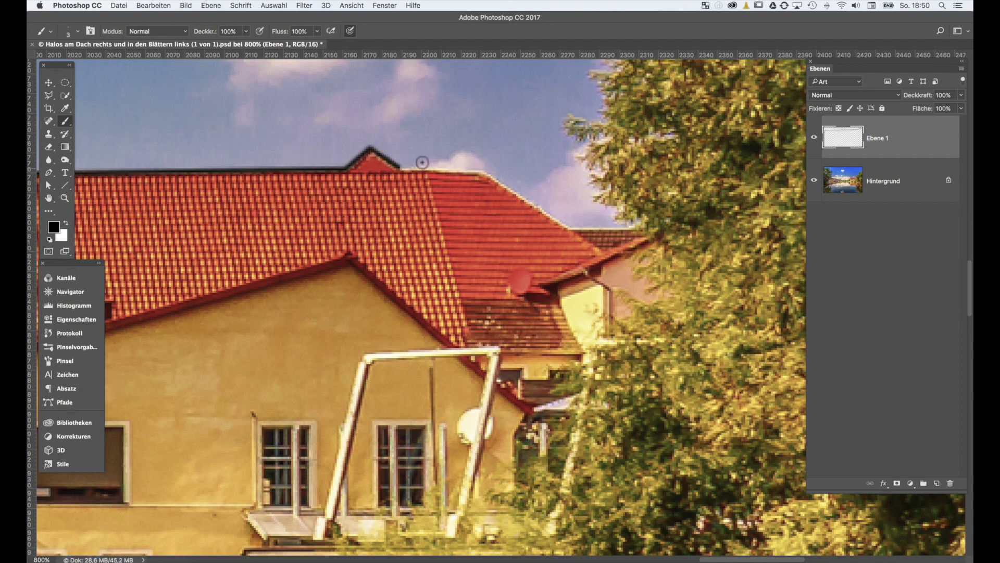
{"action": "left_click", "coordinate": [428, 168], "text": "shift"}
{"action": "left_click", "coordinate": [475, 165], "text": "shift"}
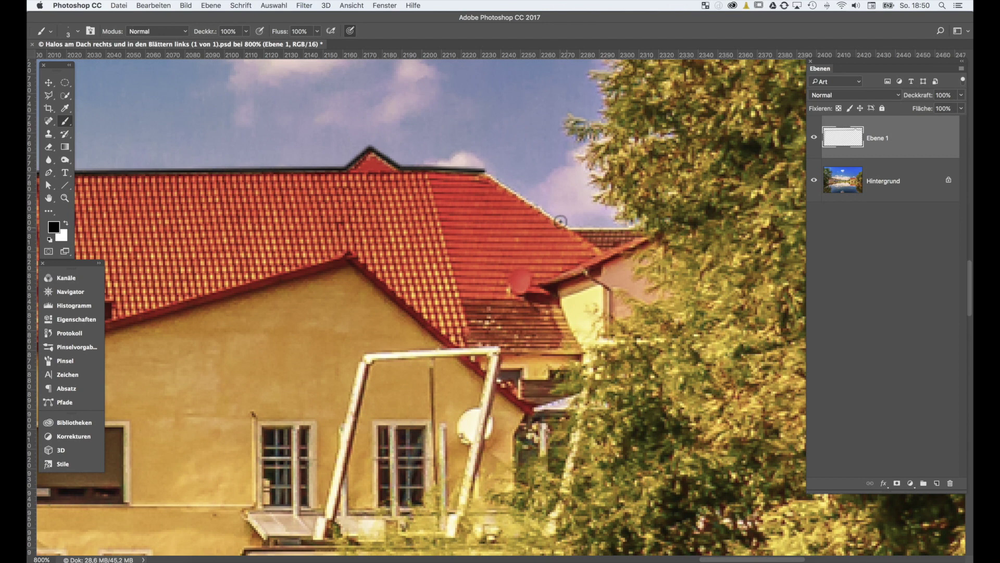
{"action": "left_click", "coordinate": [561, 222], "text": "shift"}
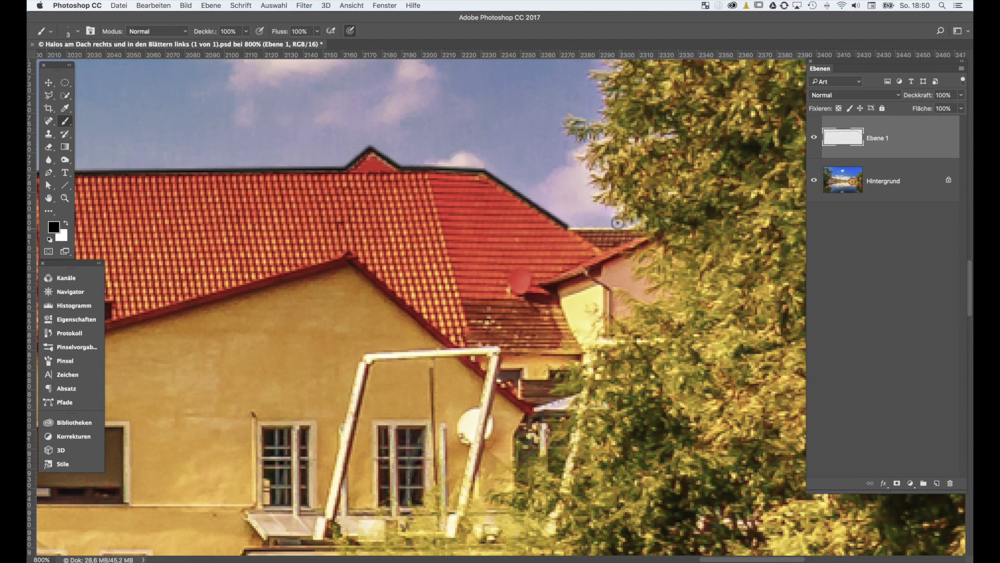
{"action": "left_click", "coordinate": [631, 227], "text": "shift"}
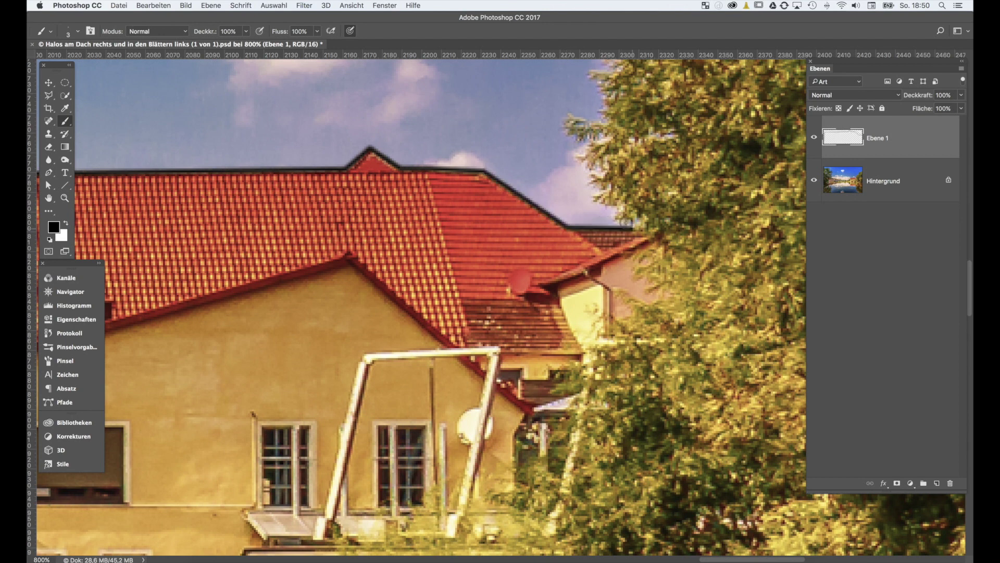
- Zoom out to the whole roof and lower Ebene 1's opacity to 12%
{"action": "key", "text": "super+minus"}
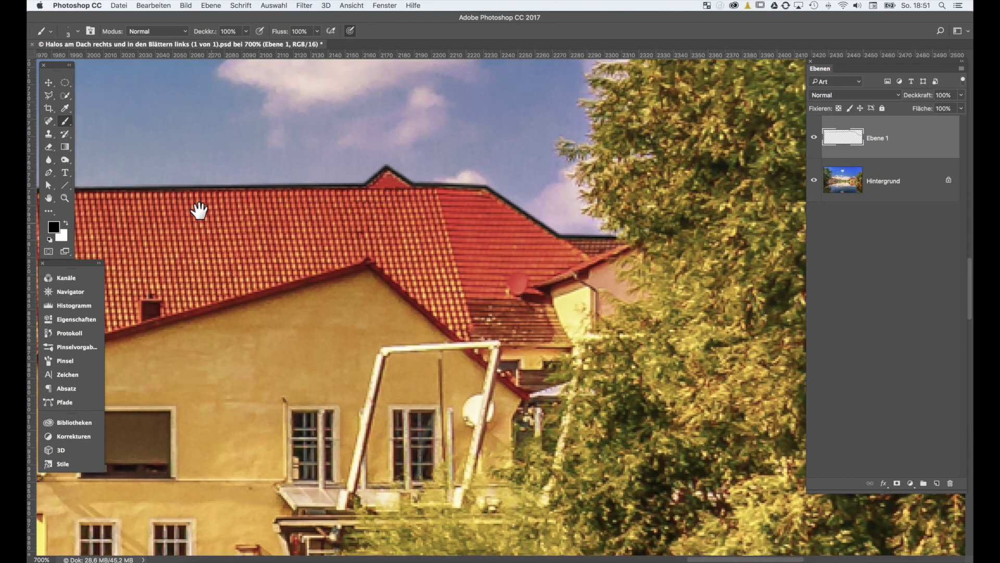
{"action": "mouse_move", "coordinate": [196, 207]}
{"action": "left_mouse_down"}
{"action": "mouse_move", "coordinate": [394, 212]}
{"action": "mouse_move", "coordinate": [440, 185]}
{"action": "mouse_move", "coordinate": [415, 172]}
{"action": "left_mouse_up"}
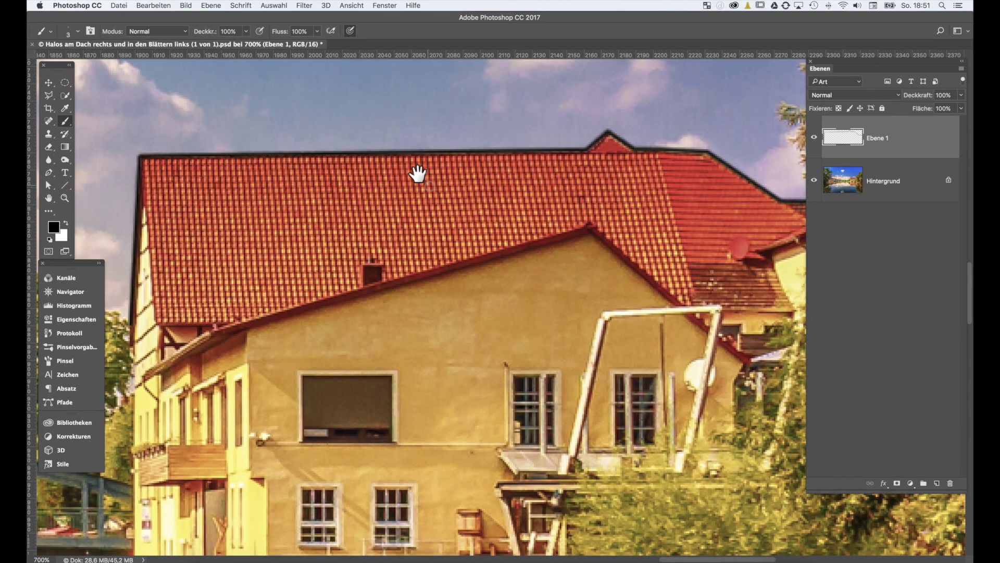
{"action": "left_click", "coordinate": [959, 94]}
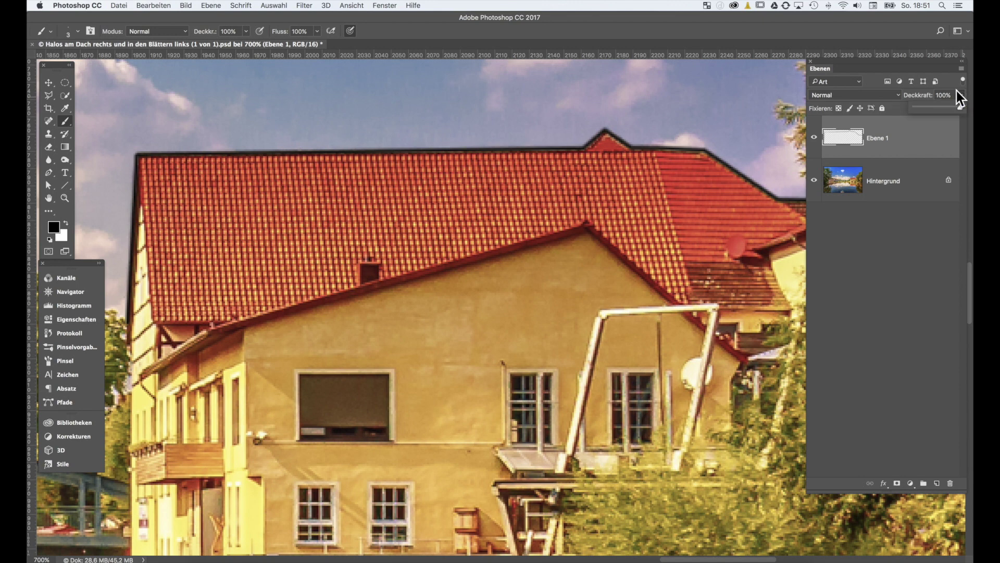
{"action": "left_click_drag", "start_coordinate": [956, 102], "coordinate": [933, 102]}
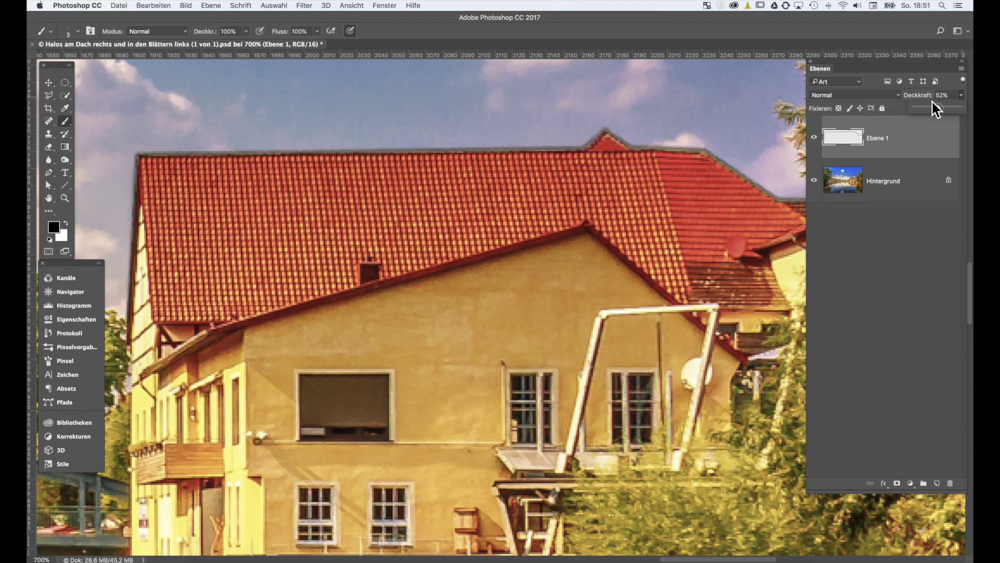
{"action": "left_click_drag", "start_coordinate": [932, 103], "coordinate": [927, 103]}
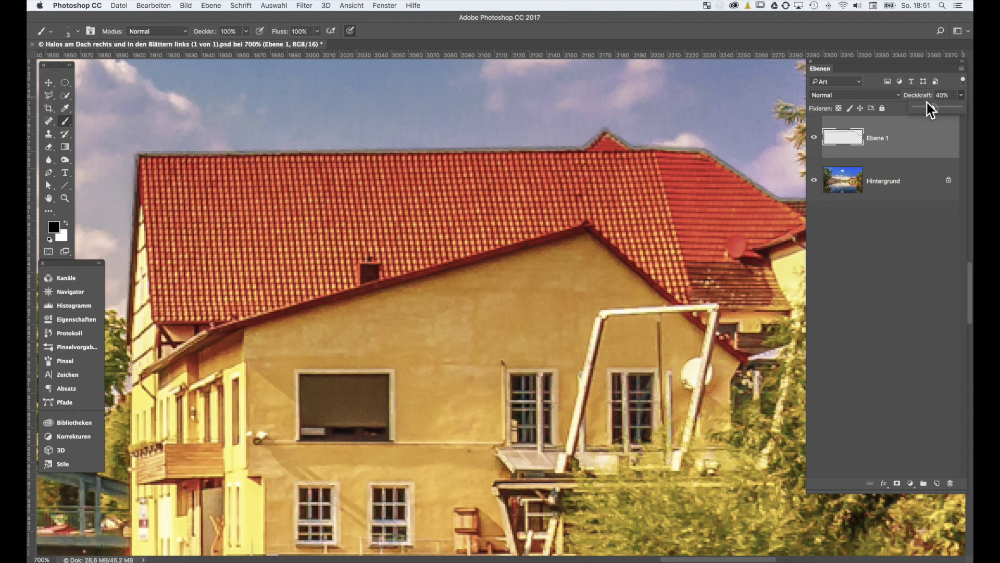
{"action": "left_click_drag", "start_coordinate": [927, 102], "coordinate": [917, 110]}
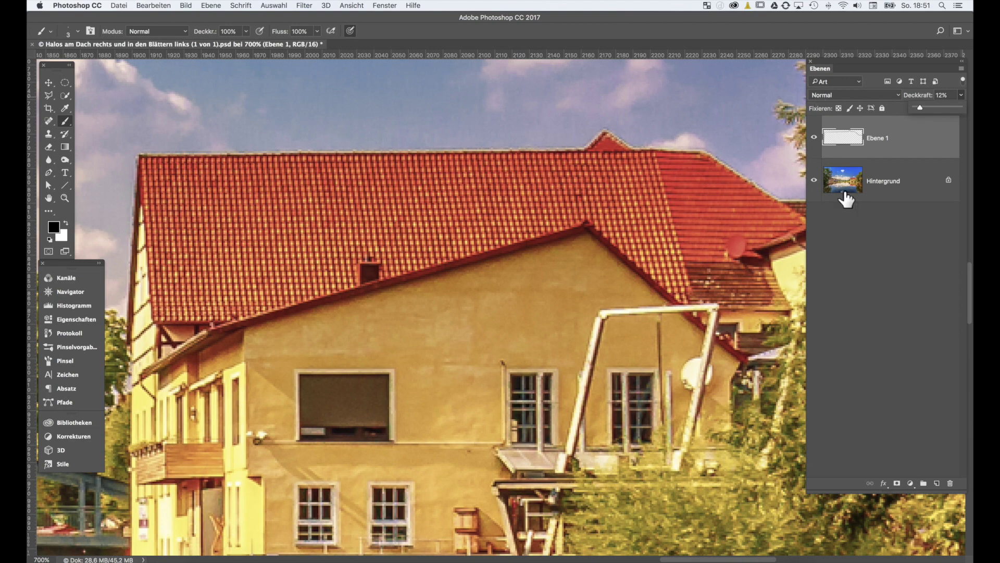
{"action": "left_click", "coordinate": [867, 224]}
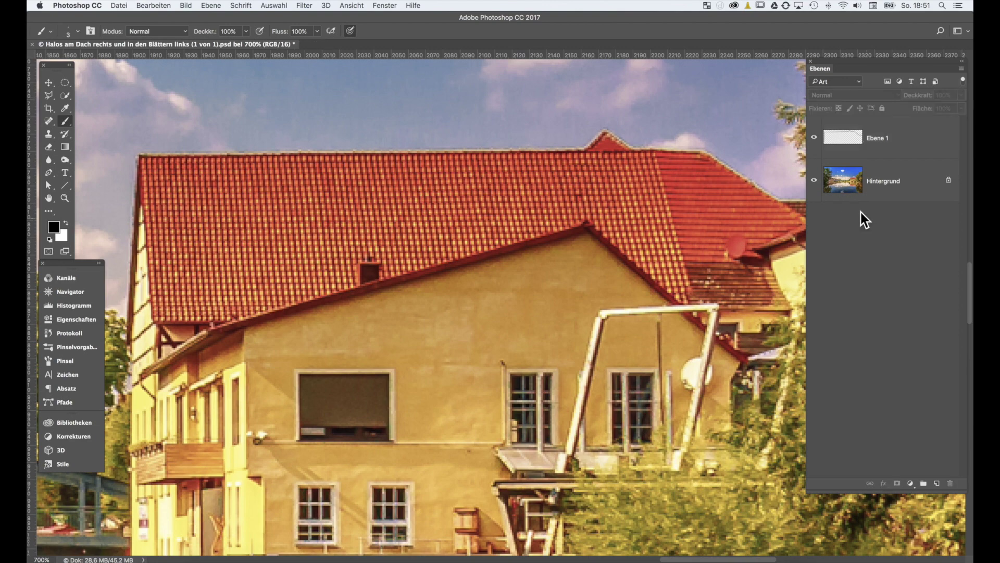
{"action": "key", "text": "super+0"}
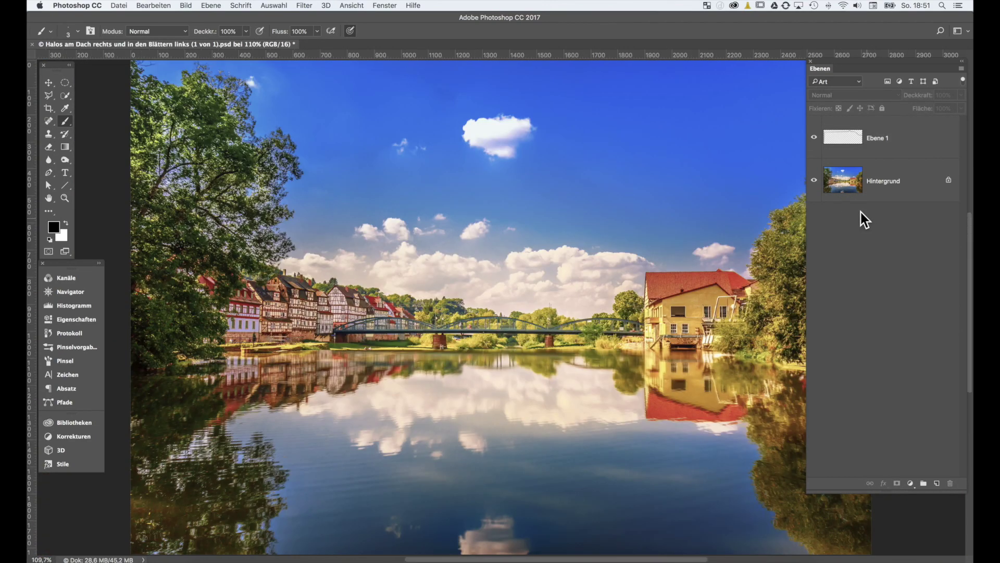
{"action": "left_click", "coordinate": [806, 137]}
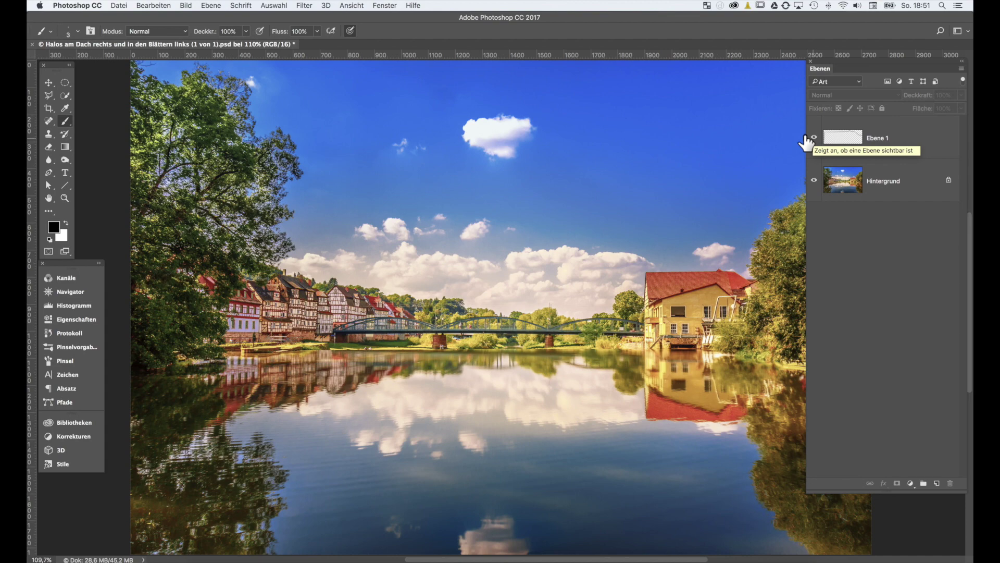
{"action": "key", "text": "super+1"}
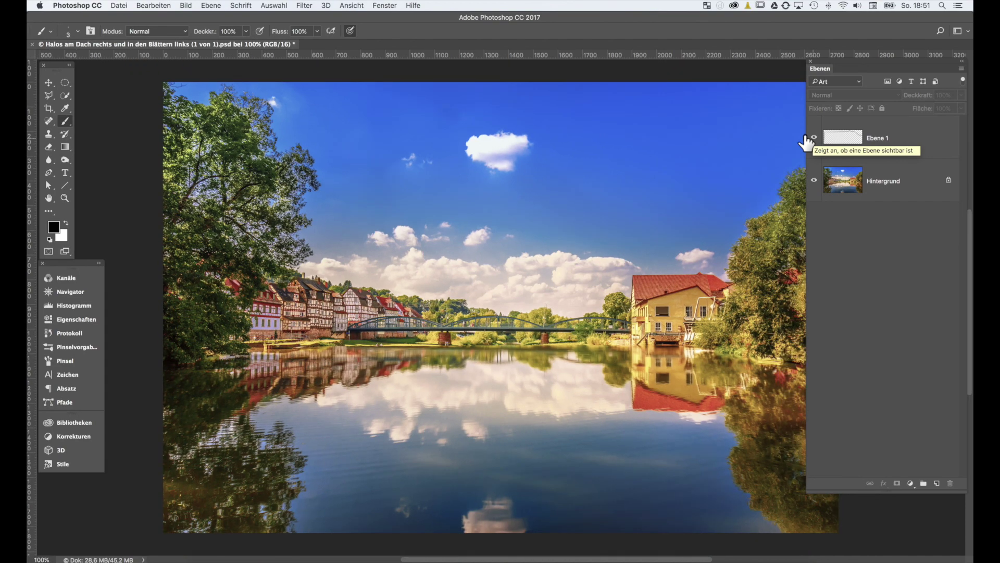
{"action": "key", "text": "super+plus"}
{"action": "key", "text": "super+plus"}
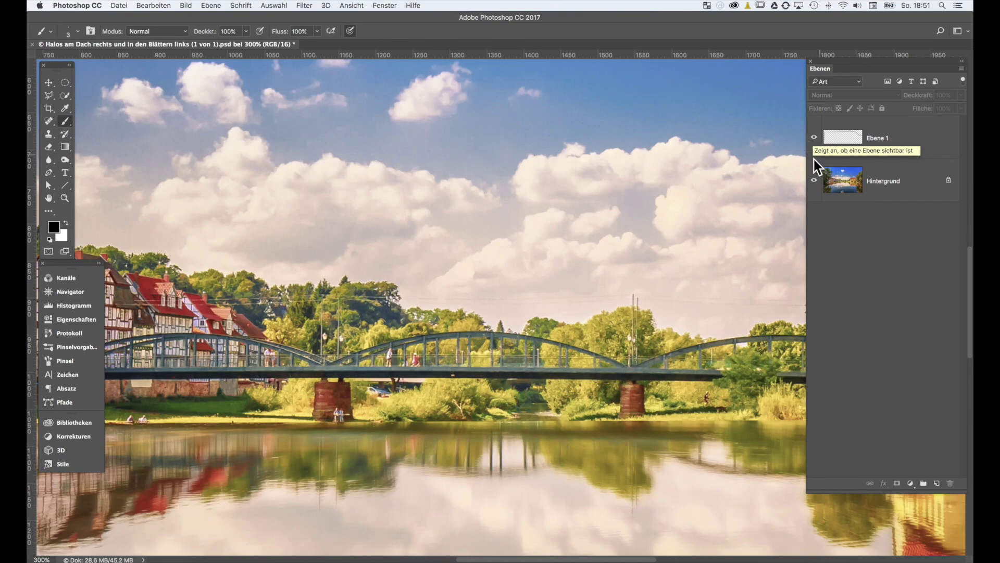
{"action": "mouse_move", "coordinate": [696, 207]}
{"action": "left_mouse_down"}
{"action": "mouse_move", "coordinate": [292, 198]}
{"action": "mouse_move", "coordinate": [242, 230]}
{"action": "left_mouse_up"}
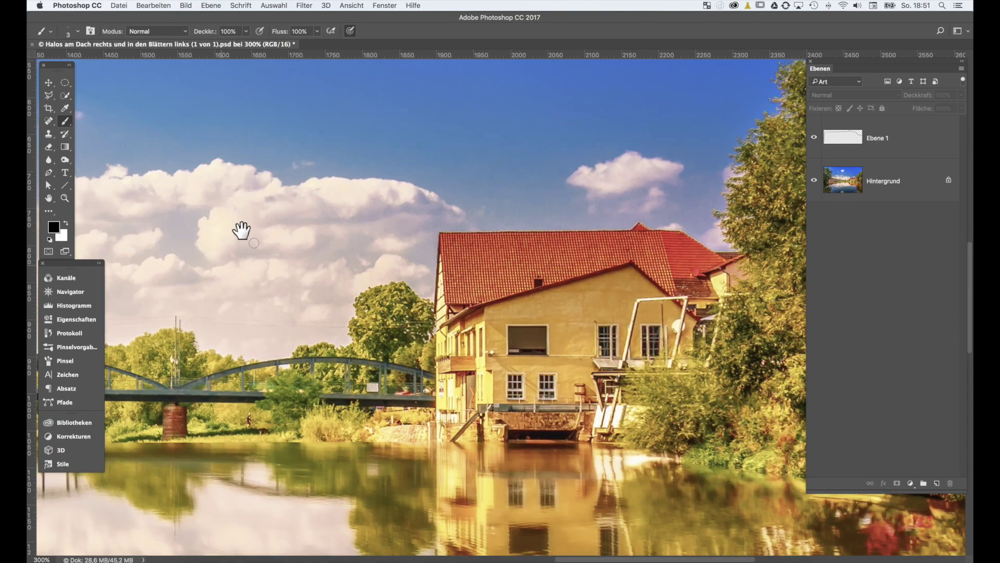
{"action": "key", "text": "super+plus"}
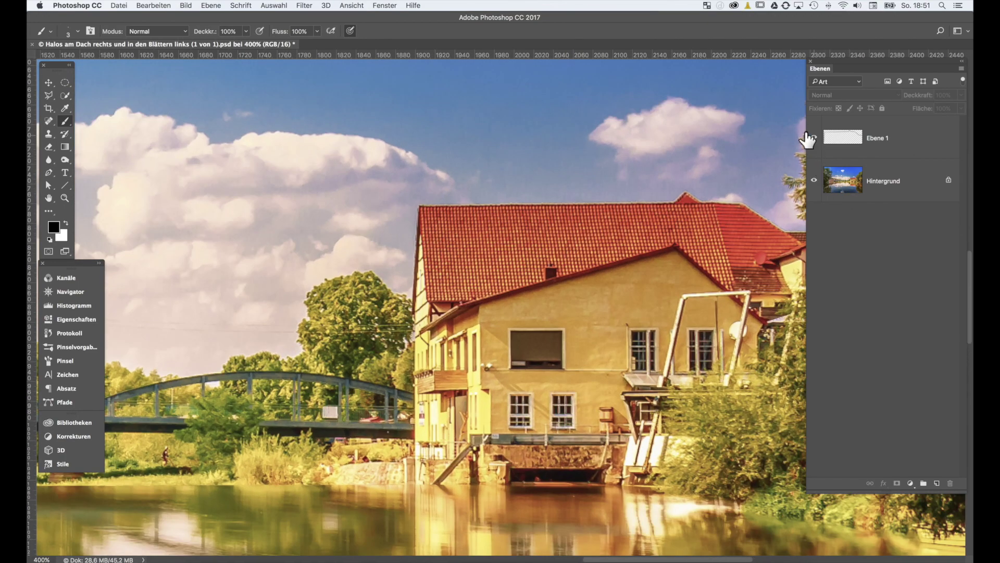
{"action": "left_click", "coordinate": [808, 136]}
{"action": "left_click", "coordinate": [808, 137]}
{"action": "left_click", "coordinate": [809, 138]}
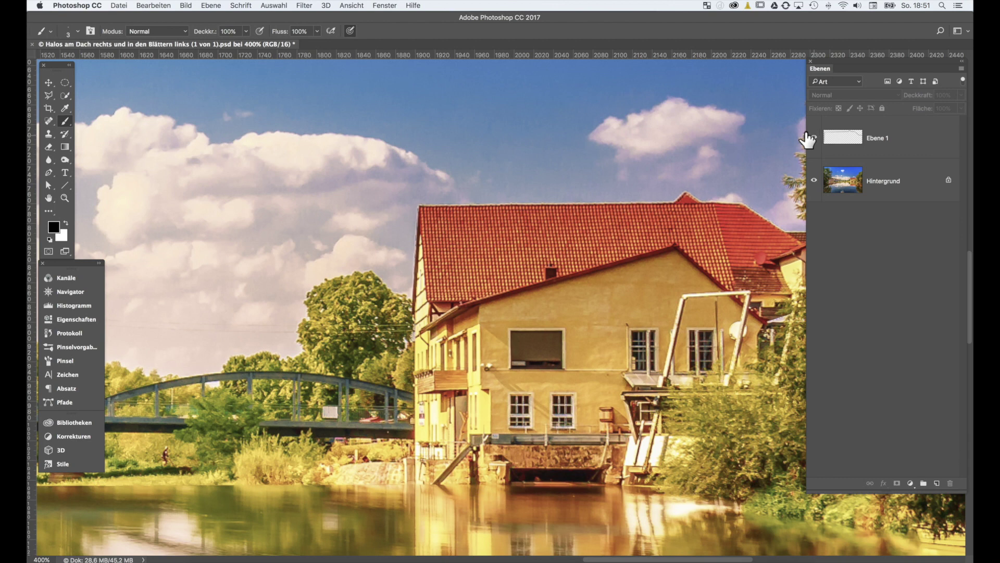
{"action": "left_click", "coordinate": [808, 138]}
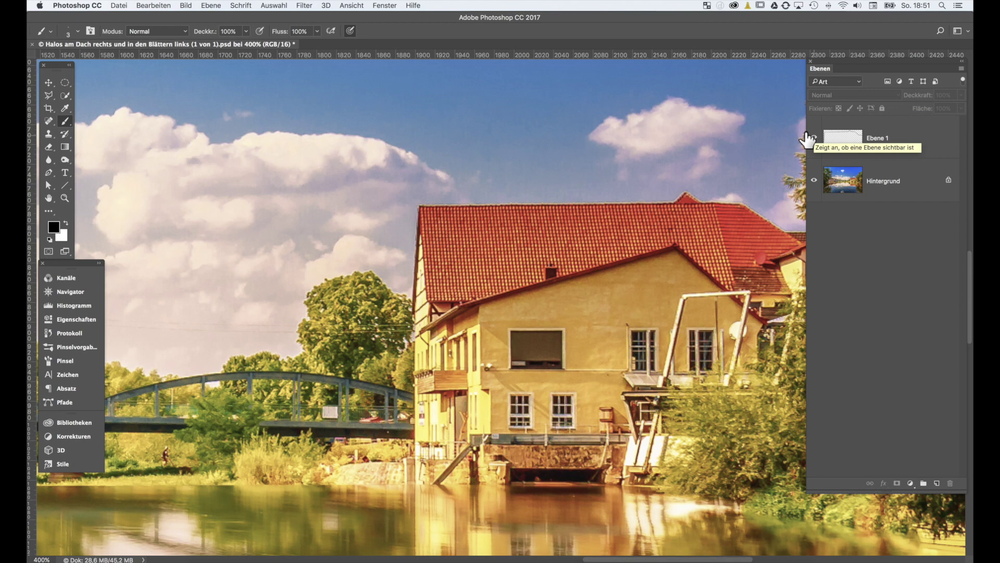
{"action": "left_click", "coordinate": [808, 137]}
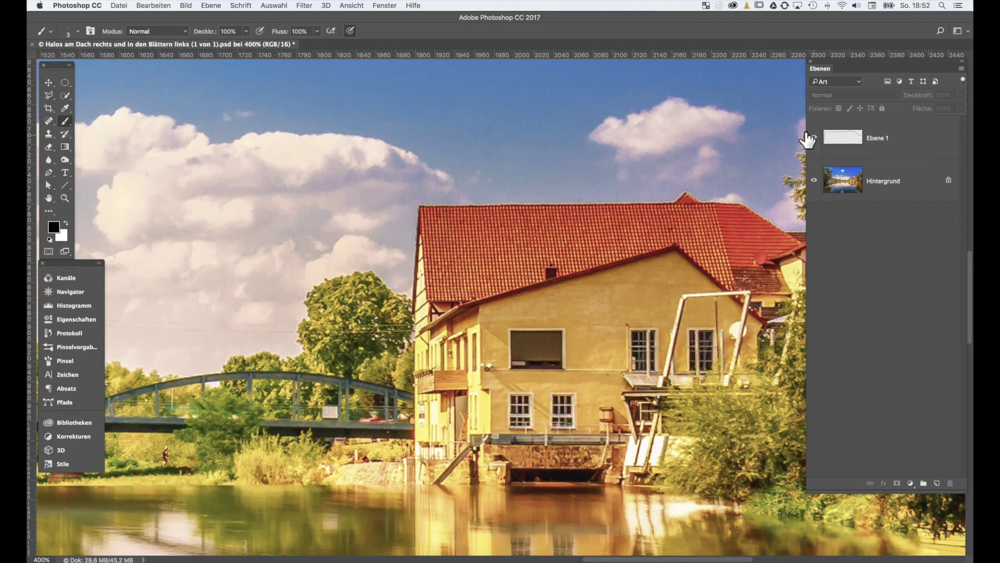
{"action": "left_click", "coordinate": [808, 138]}
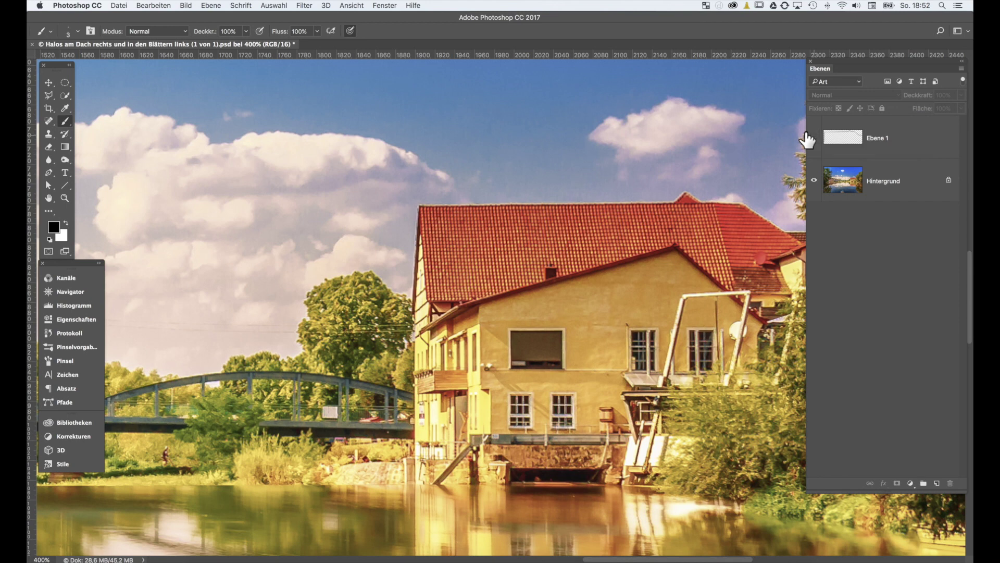
{"action": "left_click", "coordinate": [830, 140]}
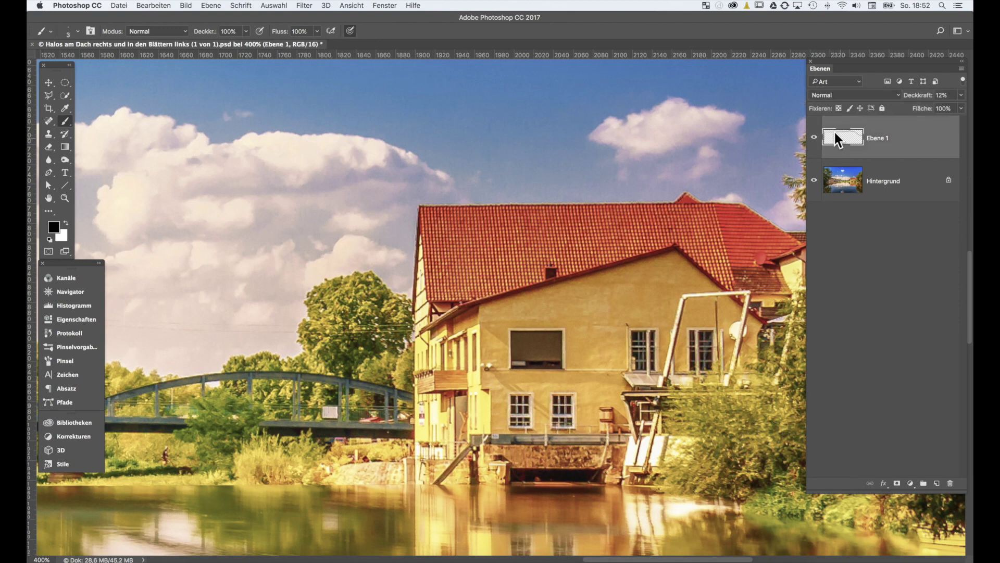
- Apply a Gaussian blur with a 1,1 px radius to Ebene 1
{"action": "left_click", "coordinate": [49, 83]}
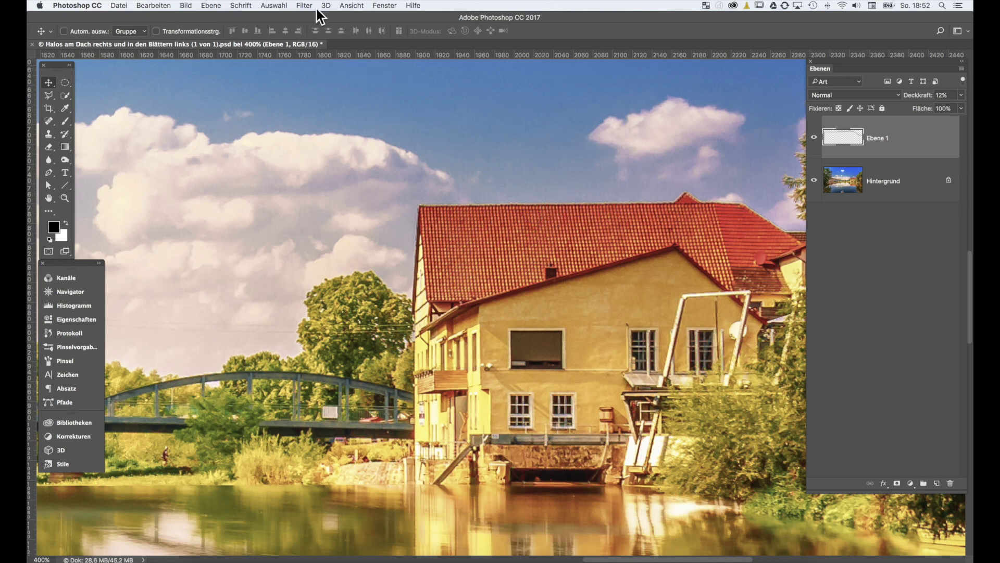
{"action": "left_click", "coordinate": [301, 6]}
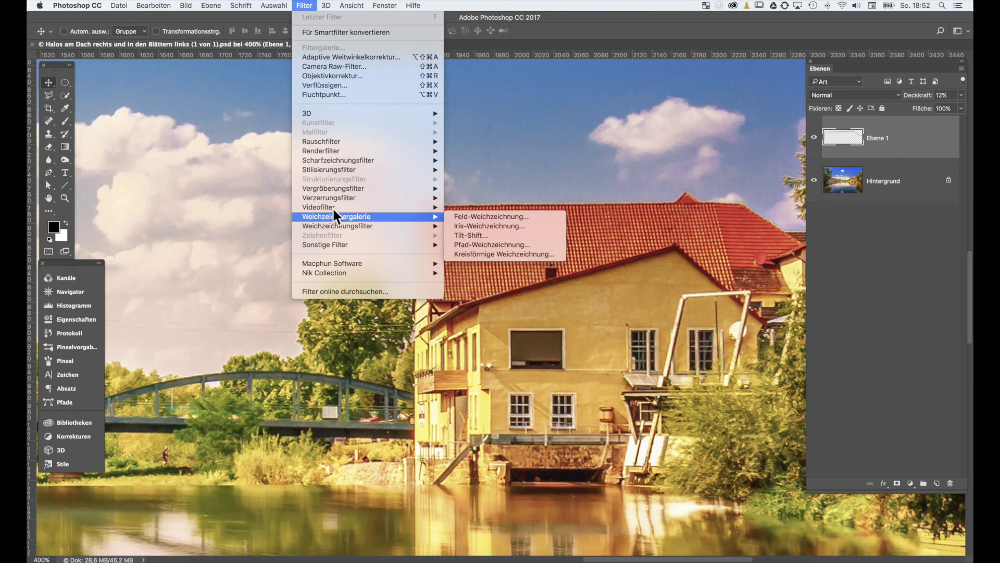
{"action": "mouse_move", "coordinate": [337, 226]}
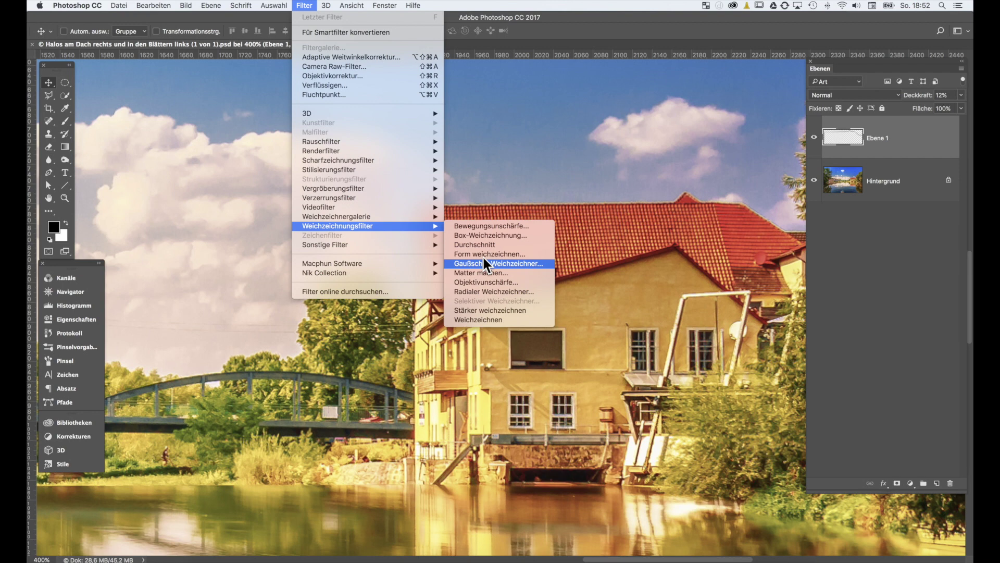
{"action": "left_click", "coordinate": [483, 259]}
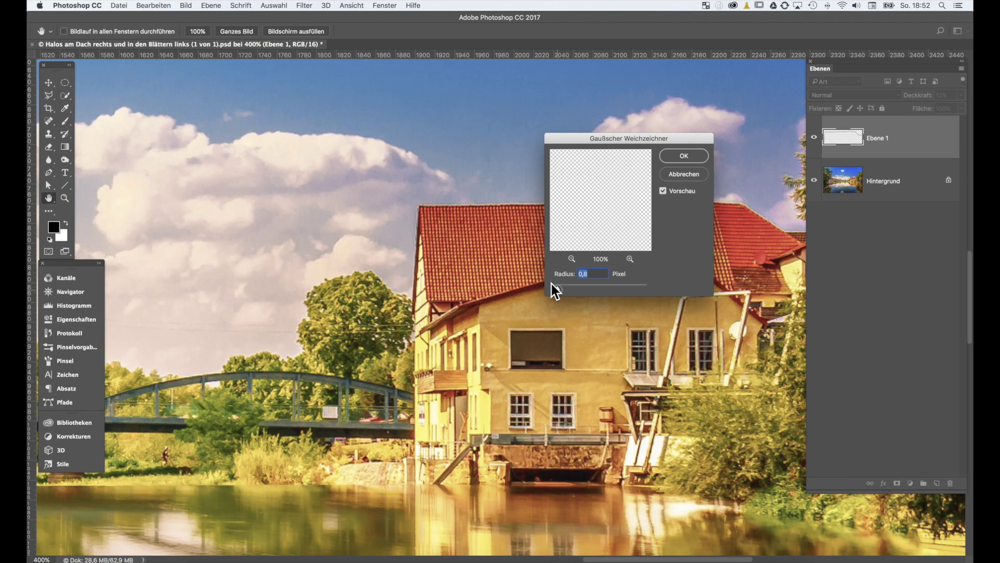
{"action": "left_click_drag", "start_coordinate": [551, 284], "coordinate": [679, 157]}
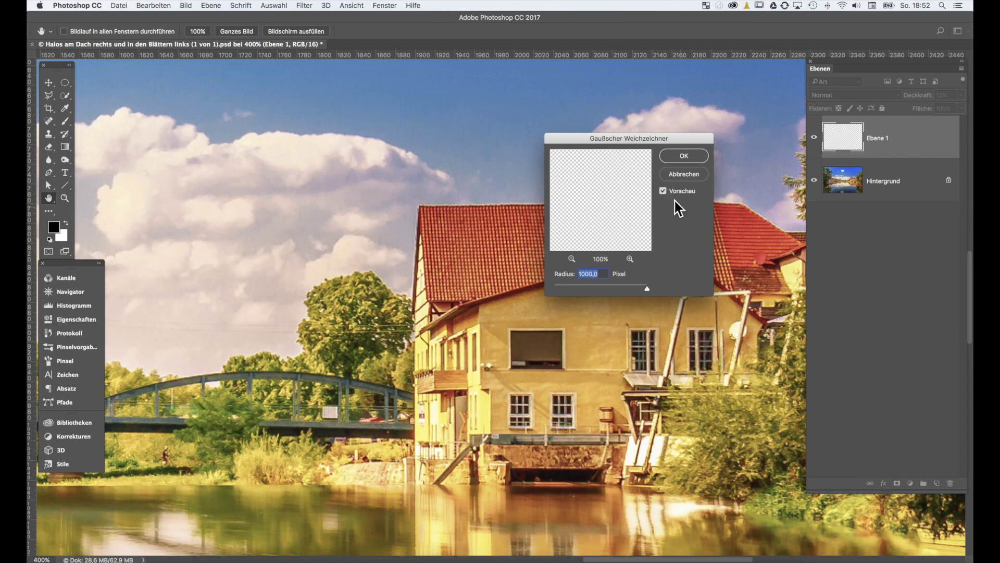
{"action": "left_click_drag", "start_coordinate": [647, 288], "coordinate": [599, 288]}
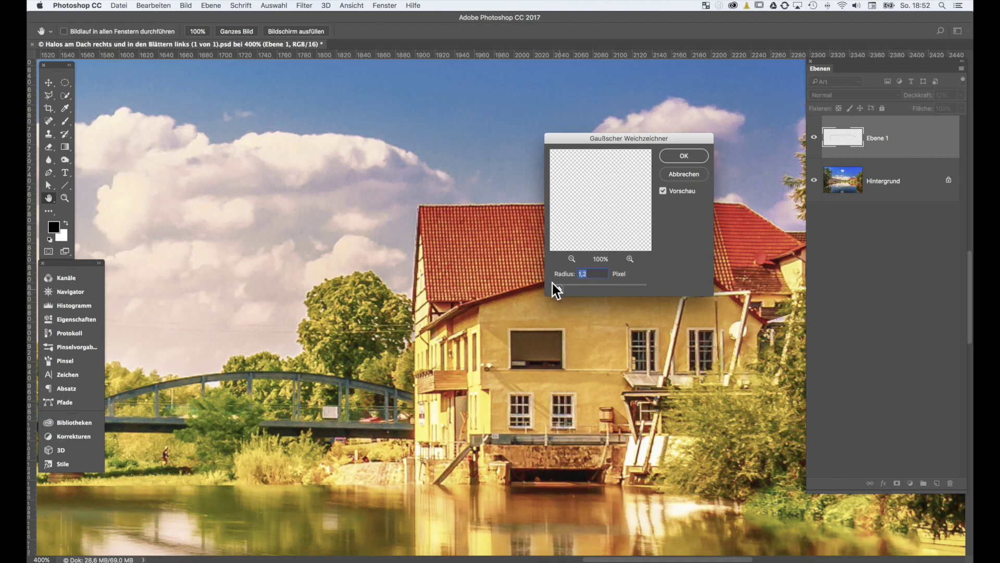
{"action": "left_click_drag", "start_coordinate": [553, 282], "coordinate": [551, 283]}
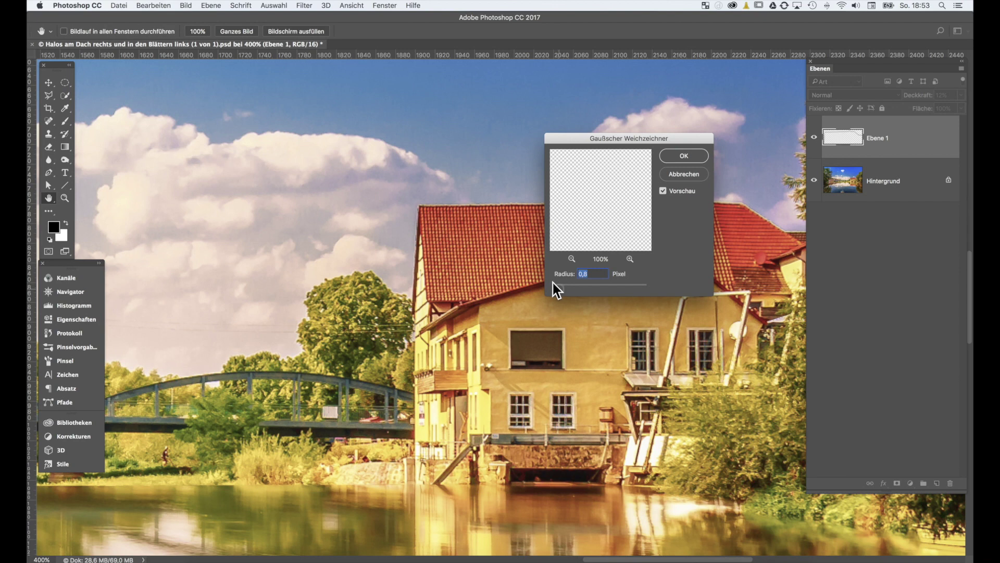
{"action": "left_click_drag", "start_coordinate": [552, 283], "coordinate": [554, 283]}
{"action": "left_click", "coordinate": [685, 153]}
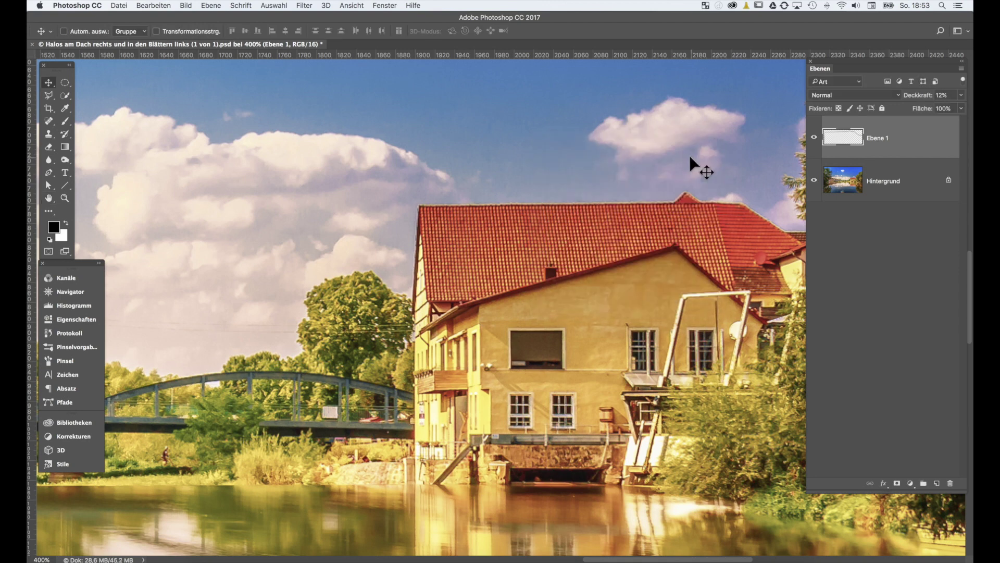
- Compare the roof with Ebene 1 hidden and shown, and raise its opacity to 27%
{"action": "left_click", "coordinate": [812, 137]}
{"action": "left_click", "coordinate": [810, 138]}
{"action": "left_click", "coordinate": [959, 95]}
{"action": "left_click_drag", "start_coordinate": [916, 102], "coordinate": [928, 103]}
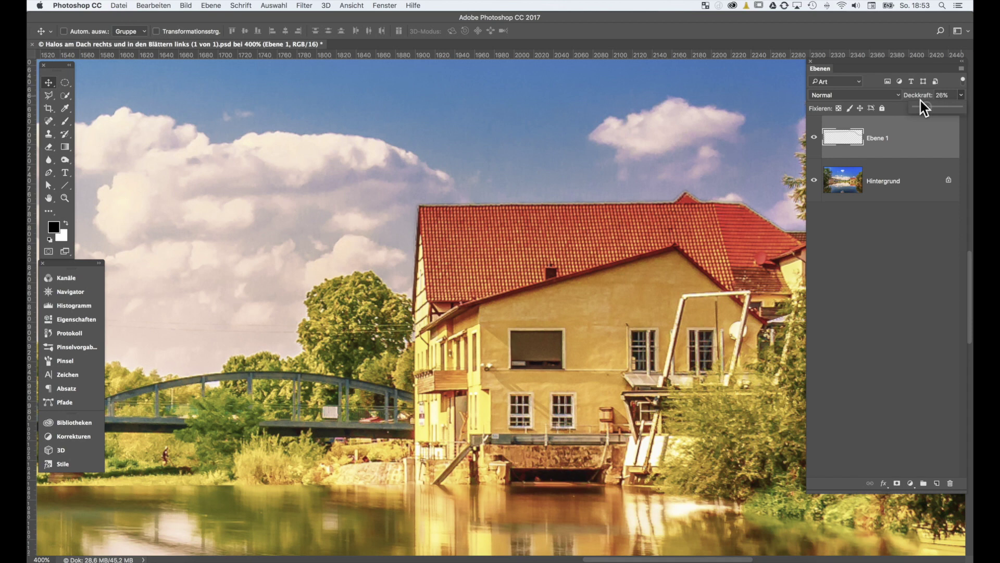
{"action": "left_click", "coordinate": [812, 137]}
{"action": "left_click", "coordinate": [809, 139]}
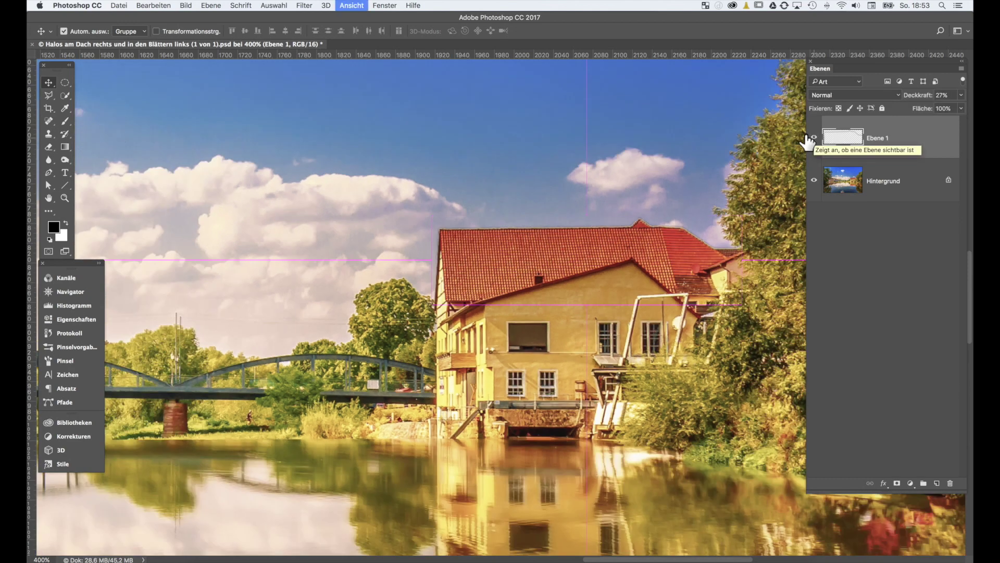
- Zoom out to recheck the roof with and without Ebene 1, then pan to the large left tree
{"action": "key", "text": "ctrl+minus"}
{"action": "key", "text": "ctrl+minus"}
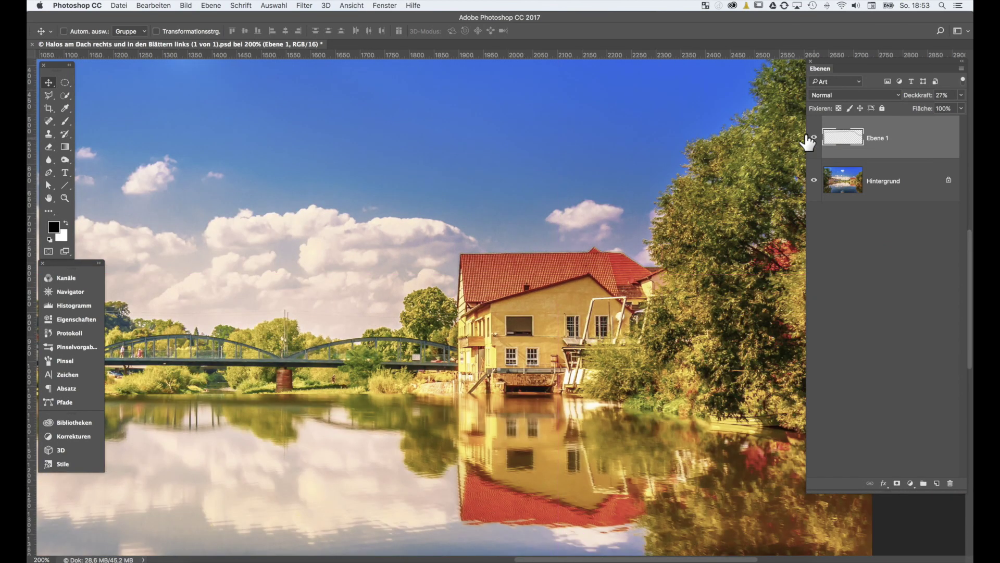
{"action": "left_click", "coordinate": [814, 138]}
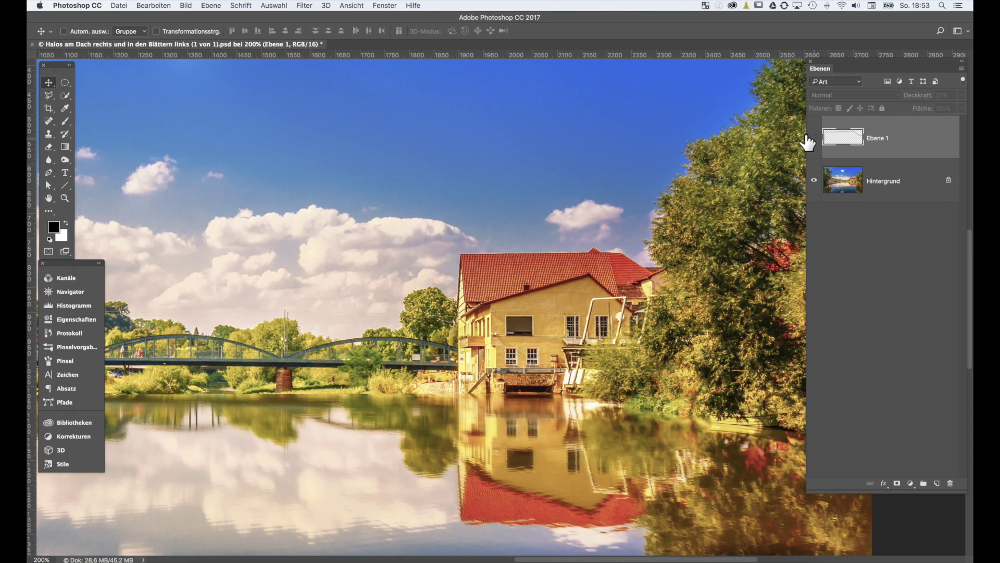
{"action": "left_click", "coordinate": [813, 139]}
{"action": "left_click", "coordinate": [813, 138]}
{"action": "left_click", "coordinate": [808, 136]}
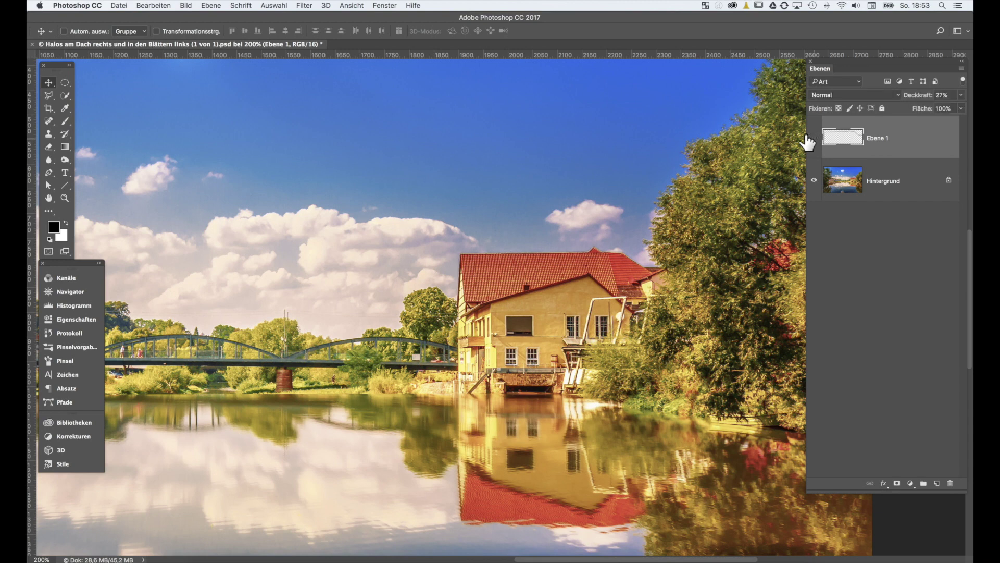
{"action": "left_click", "coordinate": [813, 138]}
{"action": "mouse_move", "coordinate": [466, 214]}
{"action": "left_mouse_down"}
{"action": "mouse_move", "coordinate": [613, 216]}
{"action": "mouse_move", "coordinate": [598, 221]}
{"action": "left_mouse_up"}
{"action": "mouse_move", "coordinate": [189, 214]}
{"action": "left_mouse_down"}
{"action": "mouse_move", "coordinate": [449, 248]}
{"action": "mouse_move", "coordinate": [536, 283]}
{"action": "left_mouse_up"}
{"action": "left_click_drag", "start_coordinate": [353, 230], "coordinate": [392, 284]}
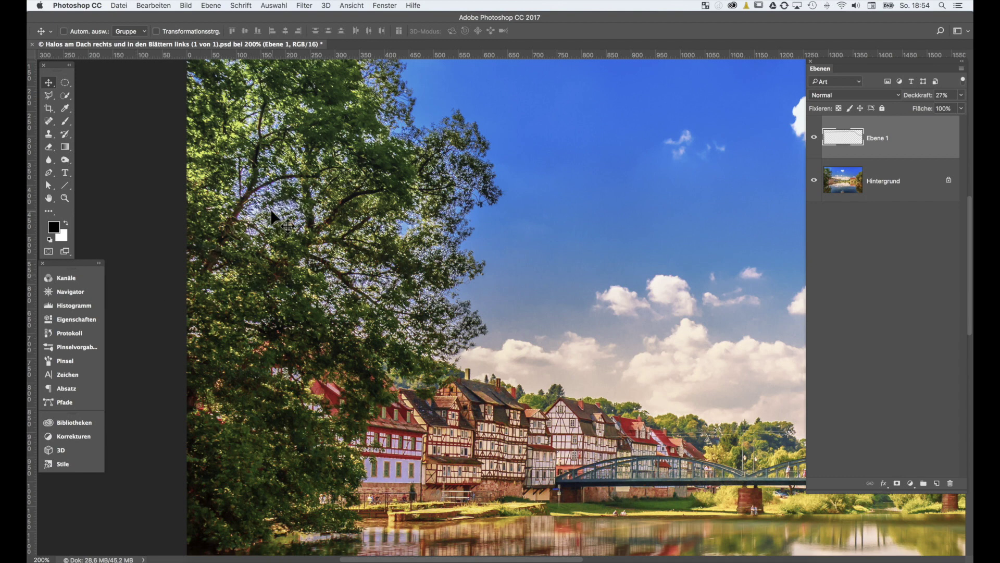
- Zoom in on the left tree's foliage and unlock the Hintergrund layer into Ebene 0
{"action": "key", "text": "super+plus"}
{"action": "key", "text": "super+plus"}
{"action": "key", "text": "super+plus"}
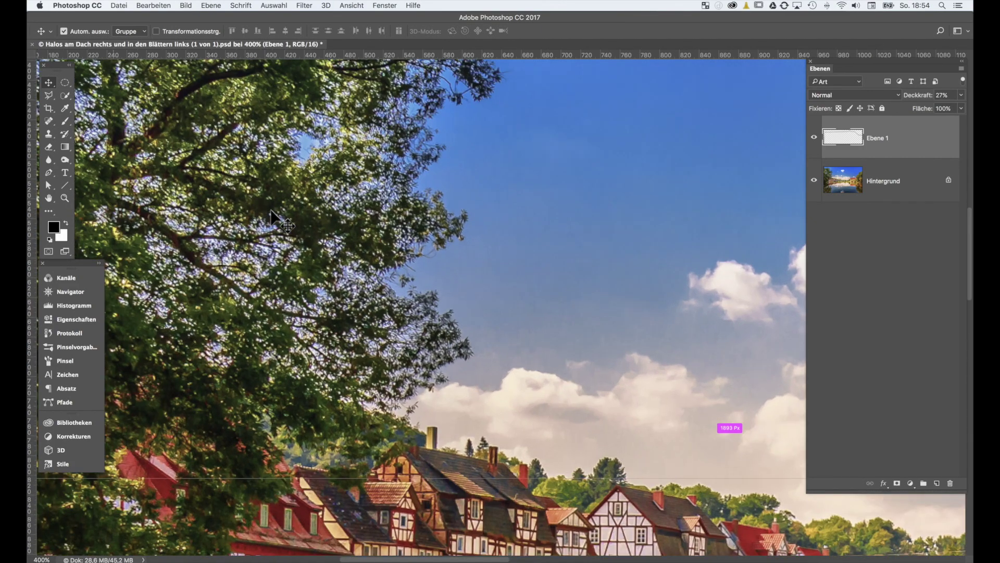
{"action": "left_click_drag", "start_coordinate": [169, 191], "coordinate": [516, 322]}
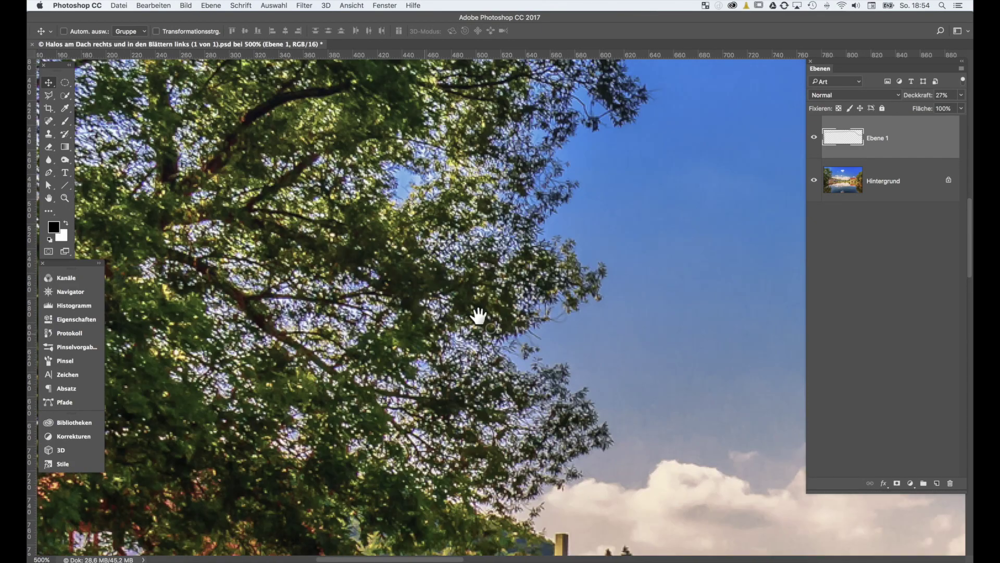
{"action": "left_click_drag", "start_coordinate": [357, 259], "coordinate": [424, 290]}
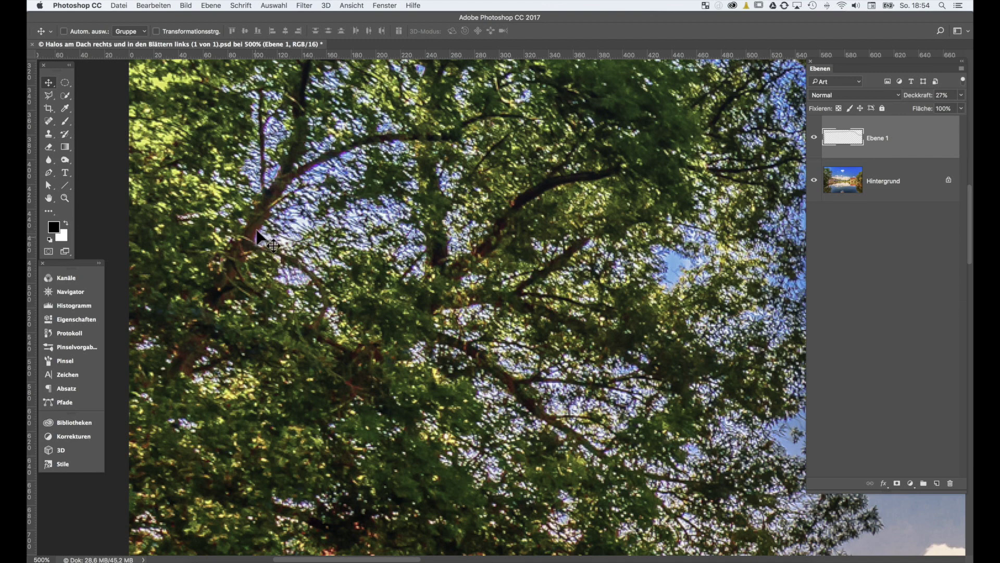
{"action": "left_click", "coordinate": [828, 179]}
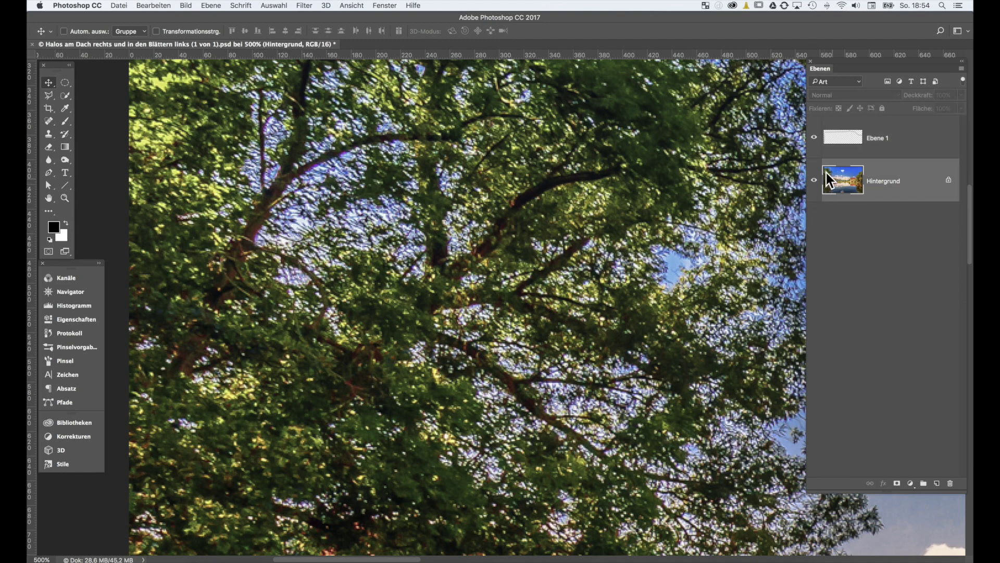
{"action": "left_click", "coordinate": [946, 181]}
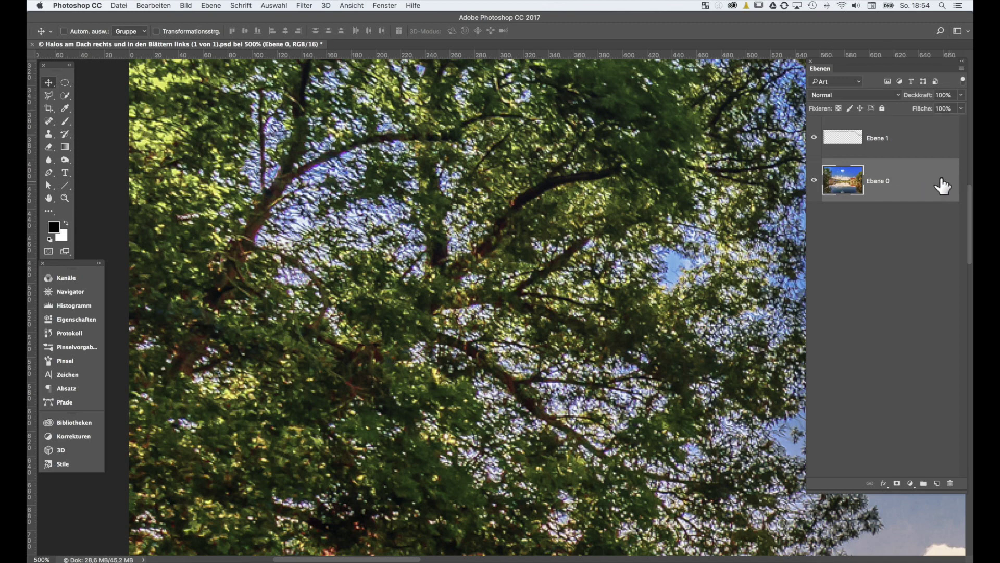
- Open the Camera Raw filter and zoom its preview to 600% on the upper-left tree
{"action": "left_click", "coordinate": [300, 5]}
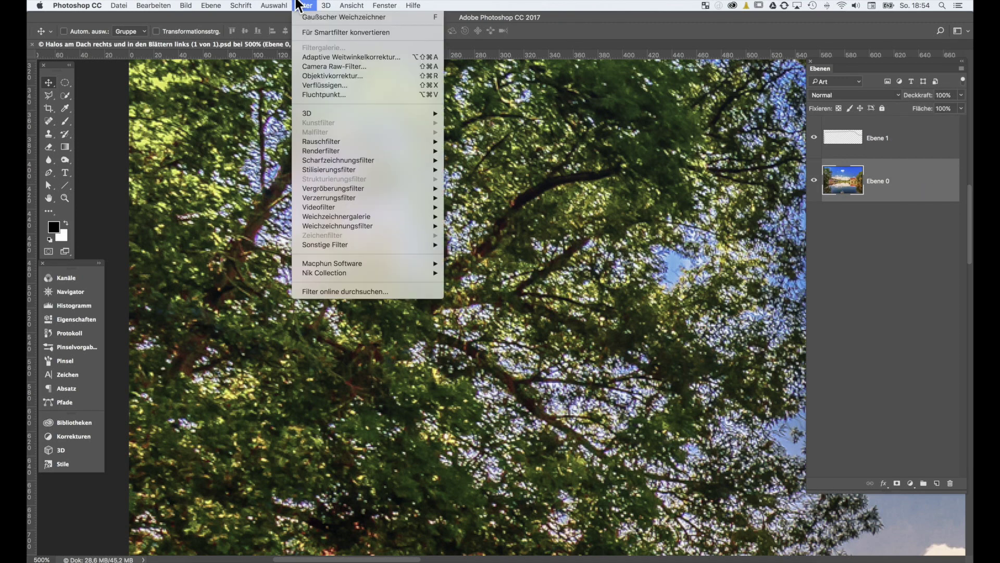
{"action": "left_click", "coordinate": [330, 64]}
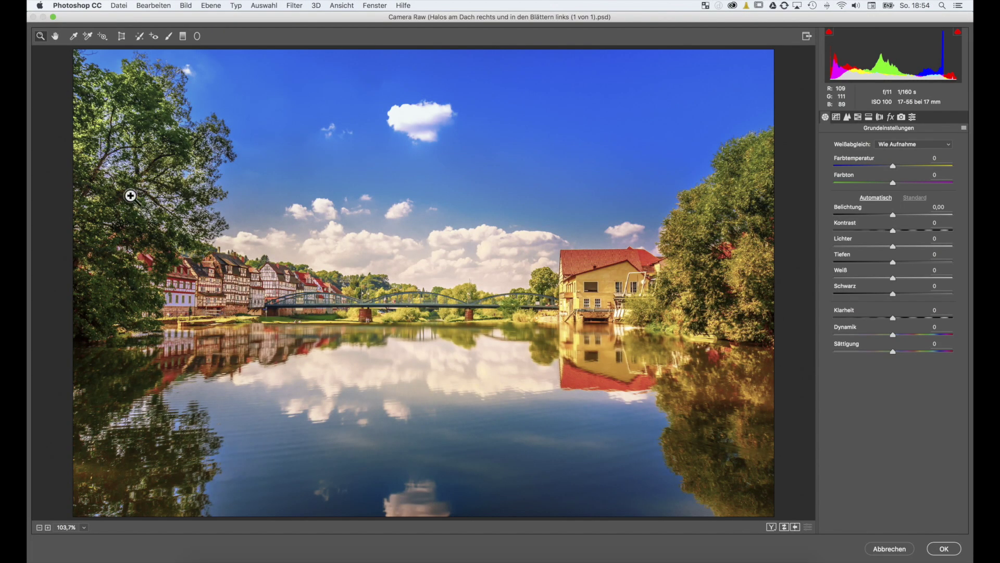
{"action": "left_click", "coordinate": [118, 170]}
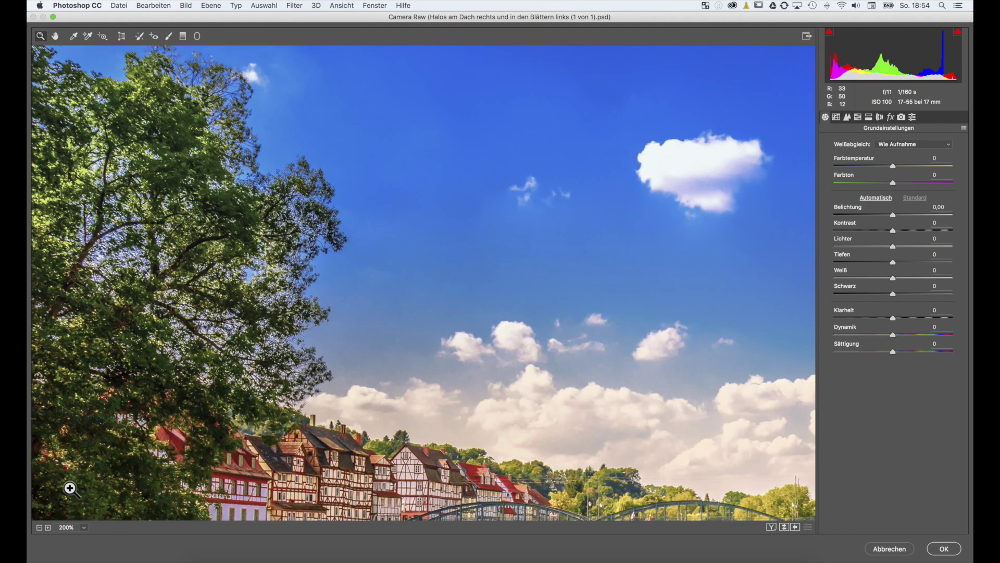
{"action": "left_click", "coordinate": [47, 527]}
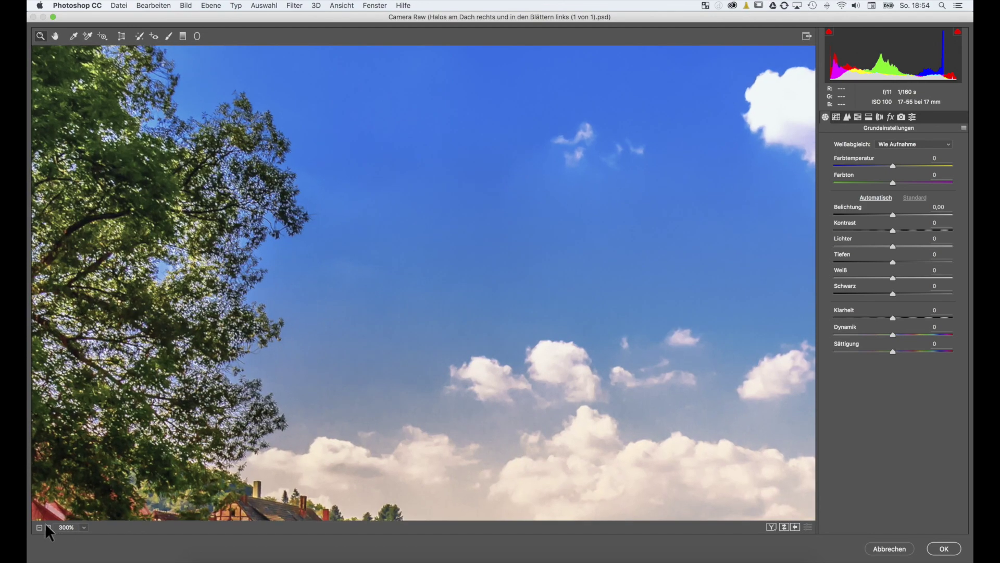
{"action": "left_click", "coordinate": [47, 527]}
{"action": "mouse_move", "coordinate": [107, 383]}
{"action": "left_mouse_down"}
{"action": "mouse_move", "coordinate": [611, 390]}
{"action": "mouse_move", "coordinate": [781, 334]}
{"action": "left_mouse_up"}
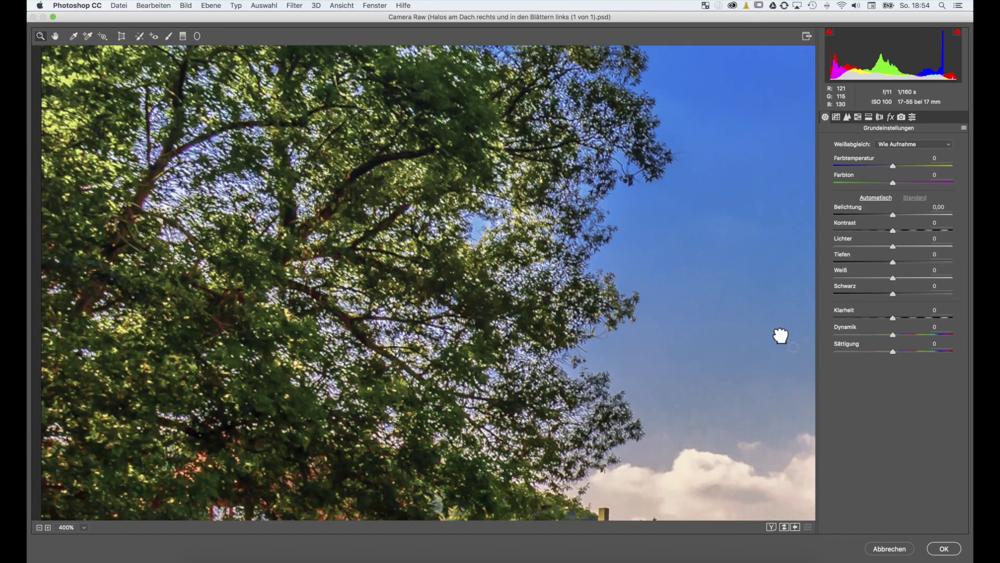
{"action": "left_click", "coordinate": [47, 527]}
{"action": "left_click_drag", "start_coordinate": [141, 353], "coordinate": [440, 419]}
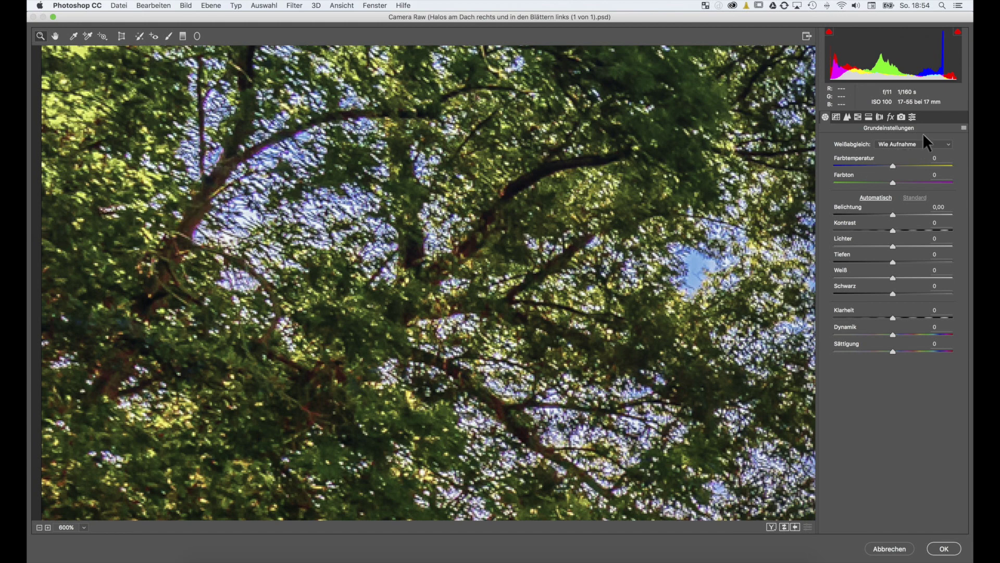
- In Objektivkorrekturen, set Lila Intensität to 1 and apply the correction
{"action": "left_click", "coordinate": [880, 117]}
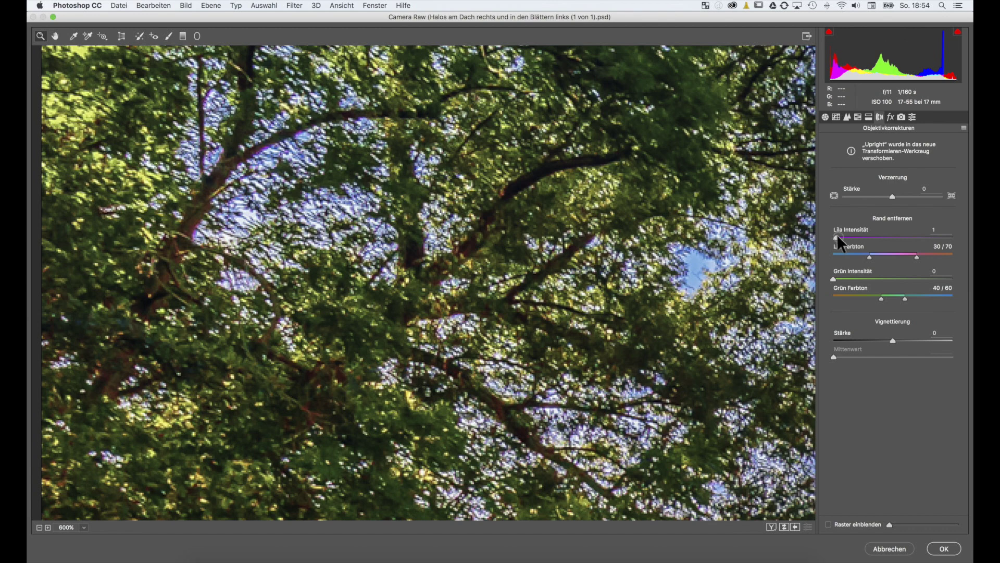
{"action": "left_click", "coordinate": [888, 235]}
{"action": "left_click_drag", "start_coordinate": [879, 237], "coordinate": [837, 238]}
{"action": "left_click", "coordinate": [943, 547]}
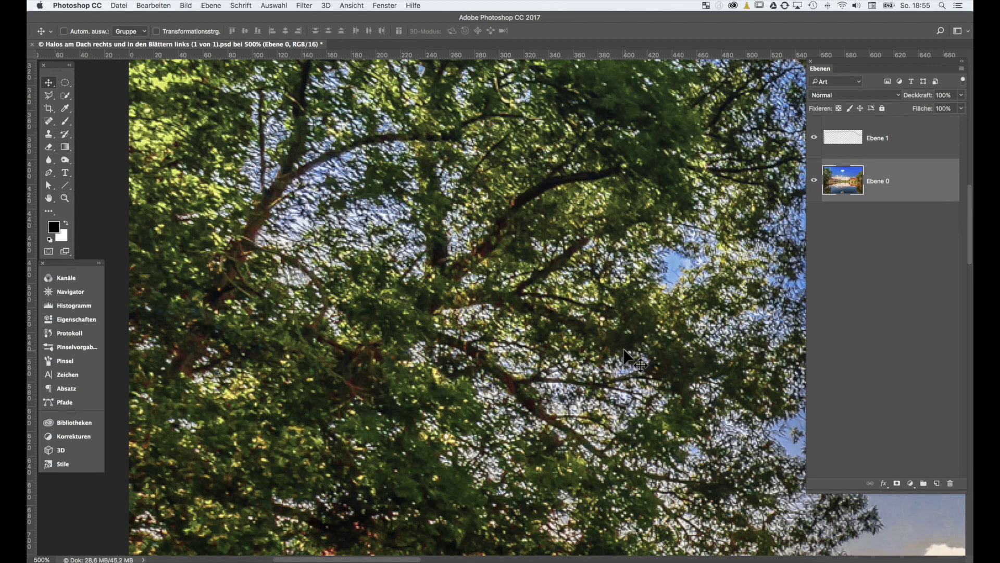
- Pan to the tree's edge against the sky and open the Fenster menu
{"action": "left_click_drag", "start_coordinate": [624, 357], "coordinate": [491, 297]}
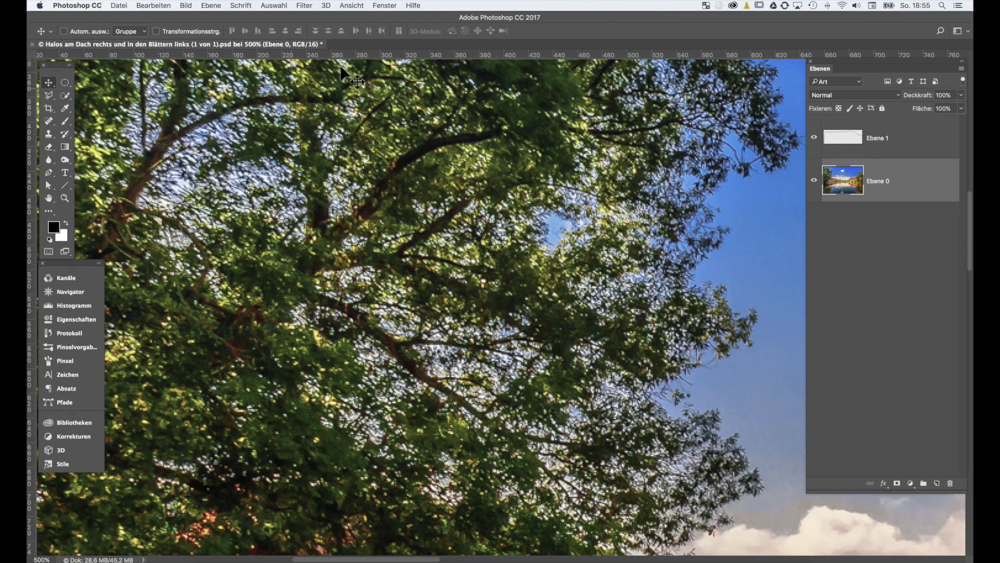
{"action": "left_click", "coordinate": [384, 5]}
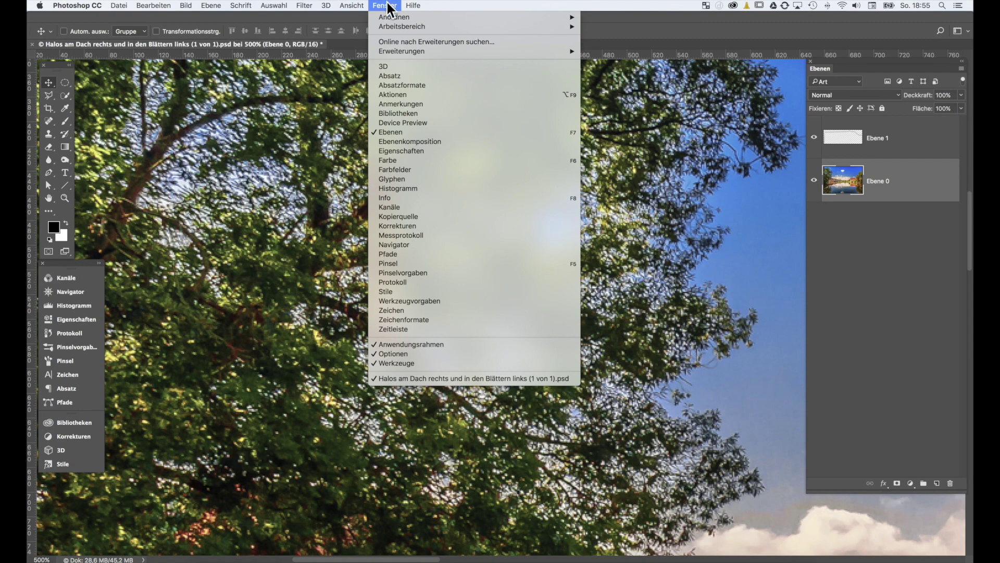
- Show the Channels panel and view the Rot, Grün and Blau channels in turn
{"action": "left_click", "coordinate": [388, 208]}
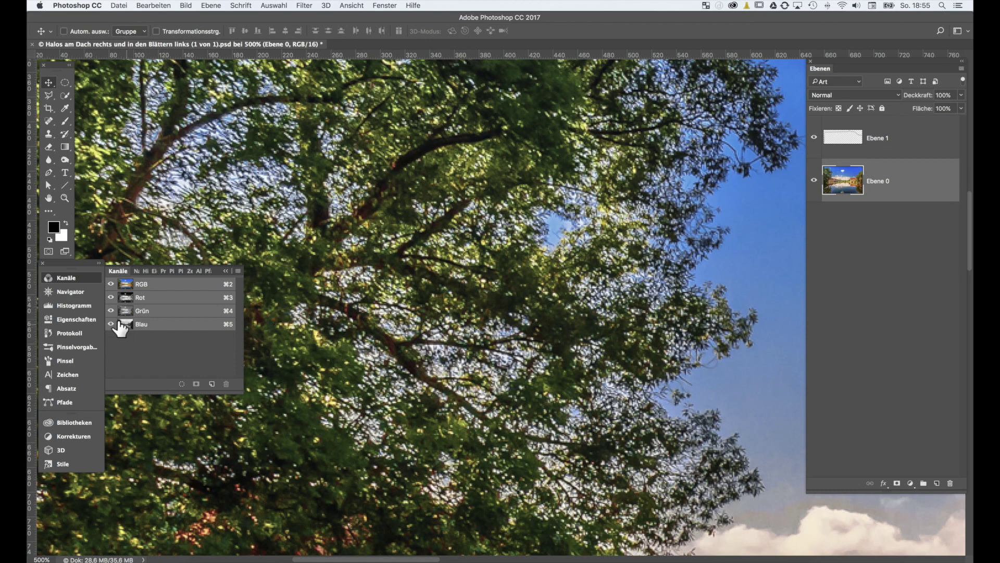
{"action": "left_click", "coordinate": [121, 292]}
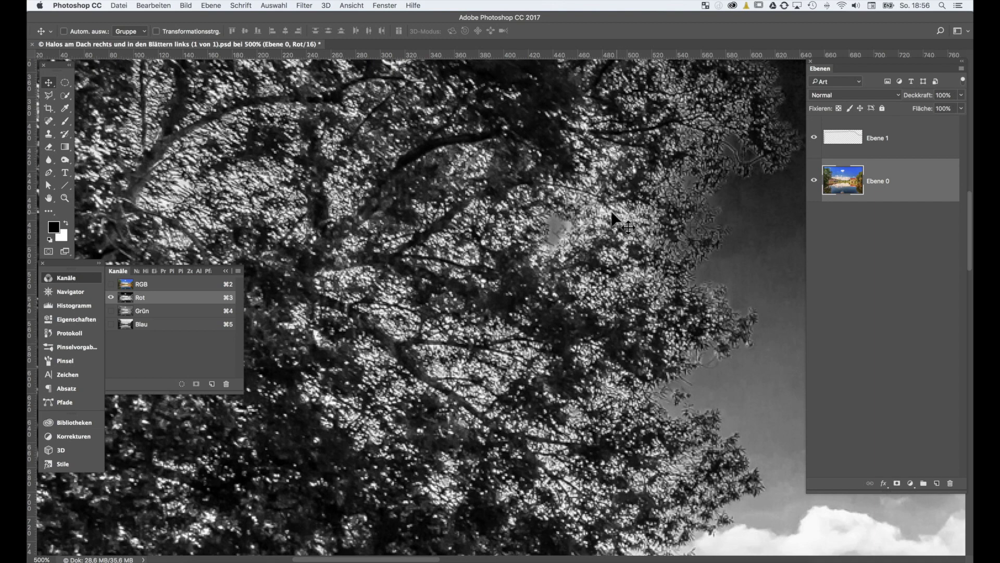
{"action": "left_click", "coordinate": [137, 311]}
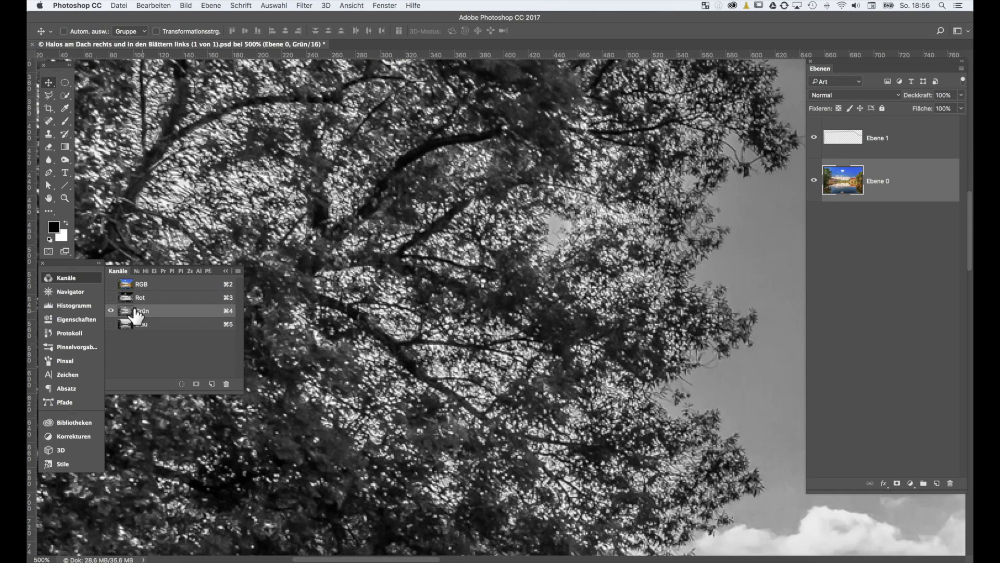
{"action": "left_click", "coordinate": [137, 323]}
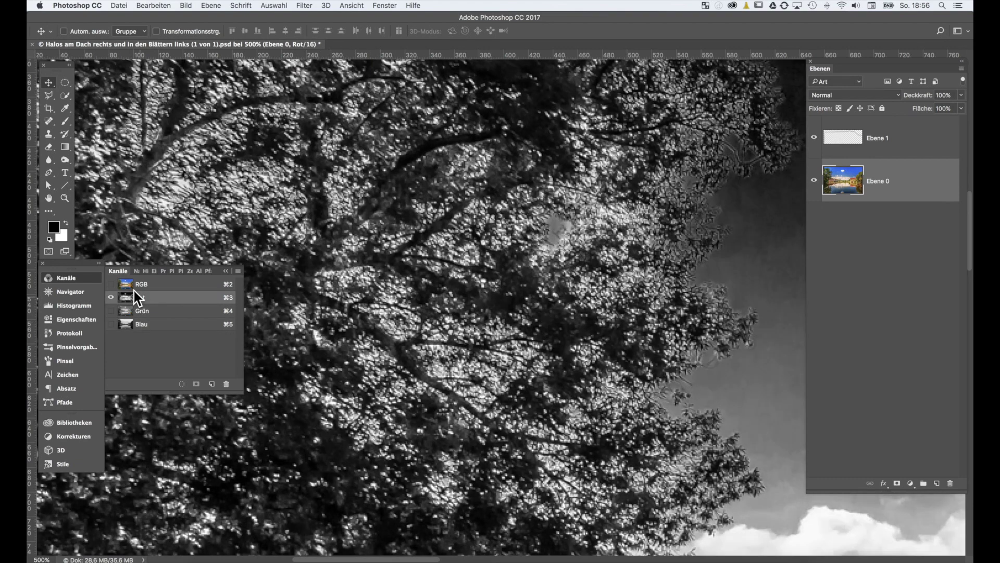
- Alternate between Rot and Blau, check RGB, and finish on the Rot channel alone
{"action": "left_click", "coordinate": [135, 298]}
{"action": "left_click", "coordinate": [135, 325]}
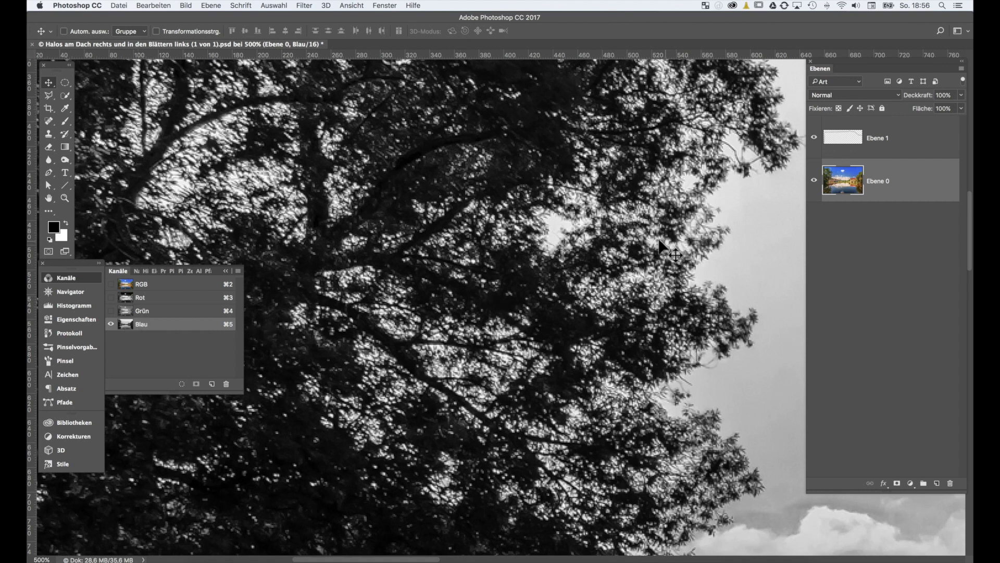
{"action": "left_click", "coordinate": [130, 291]}
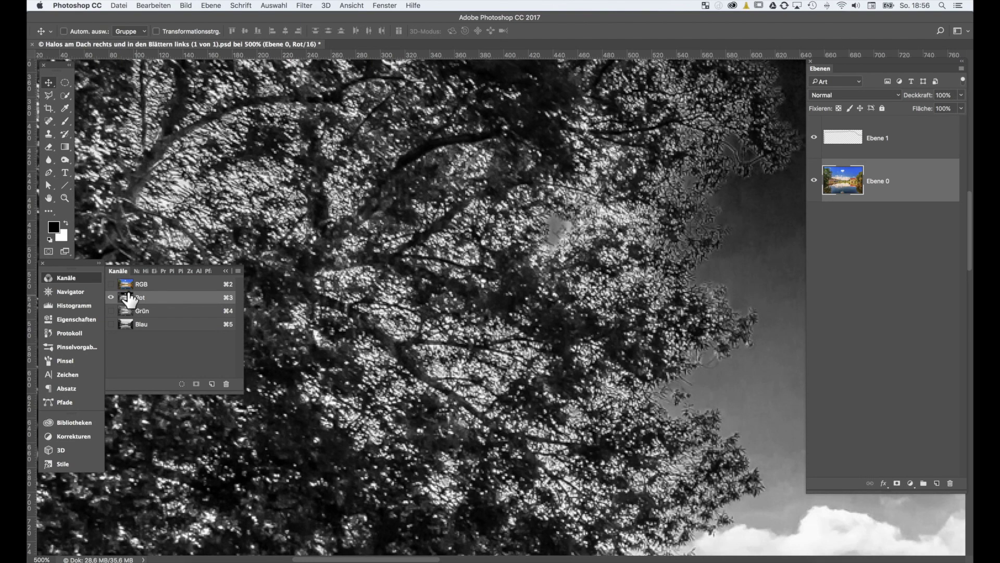
{"action": "left_click", "coordinate": [134, 324]}
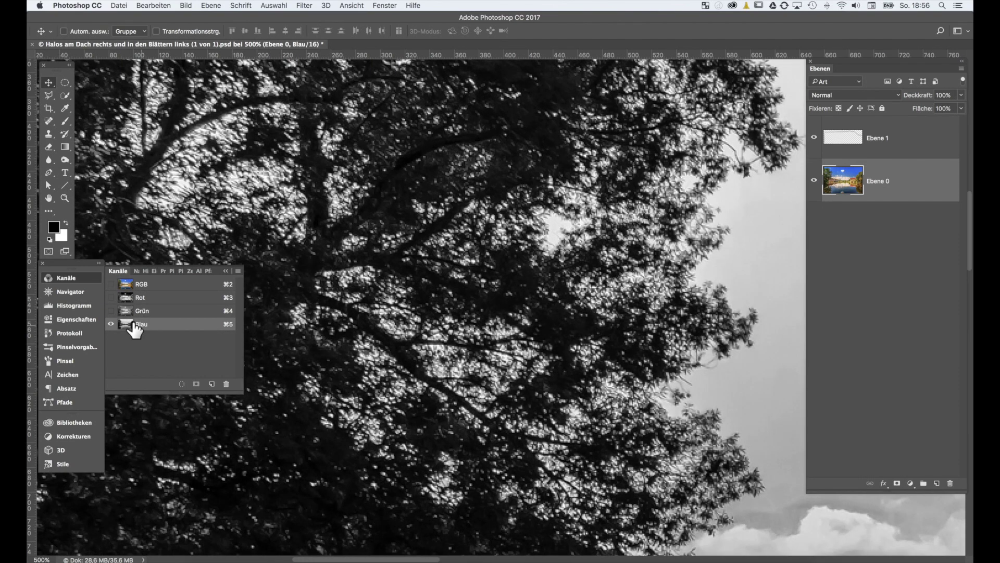
{"action": "left_click", "coordinate": [137, 298]}
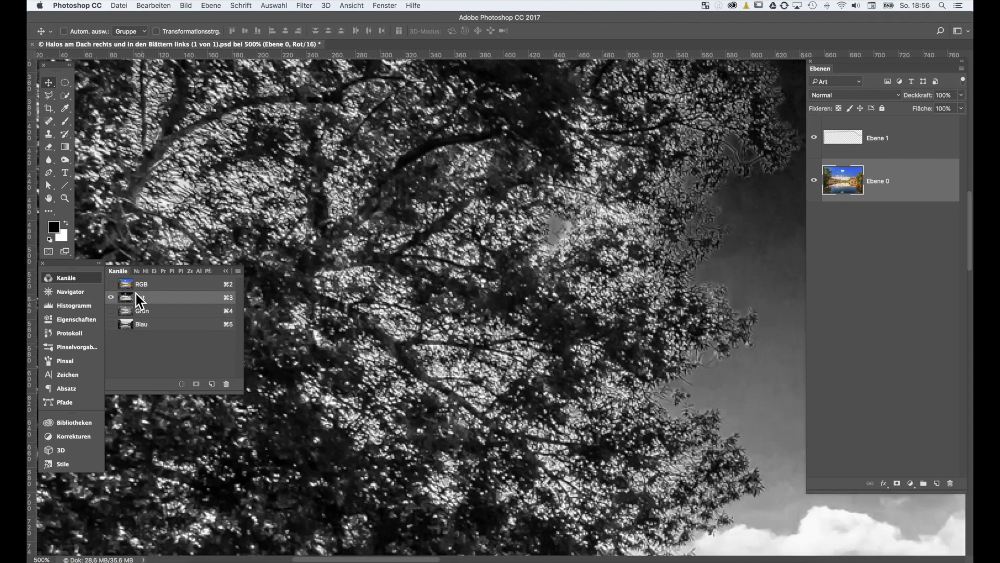
{"action": "left_click", "coordinate": [134, 323]}
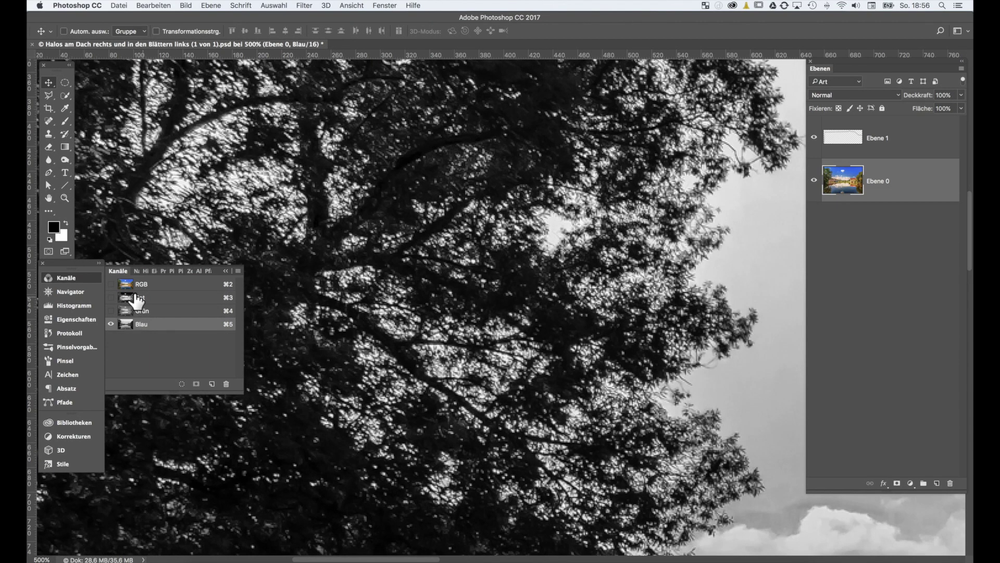
{"action": "left_click", "coordinate": [137, 298]}
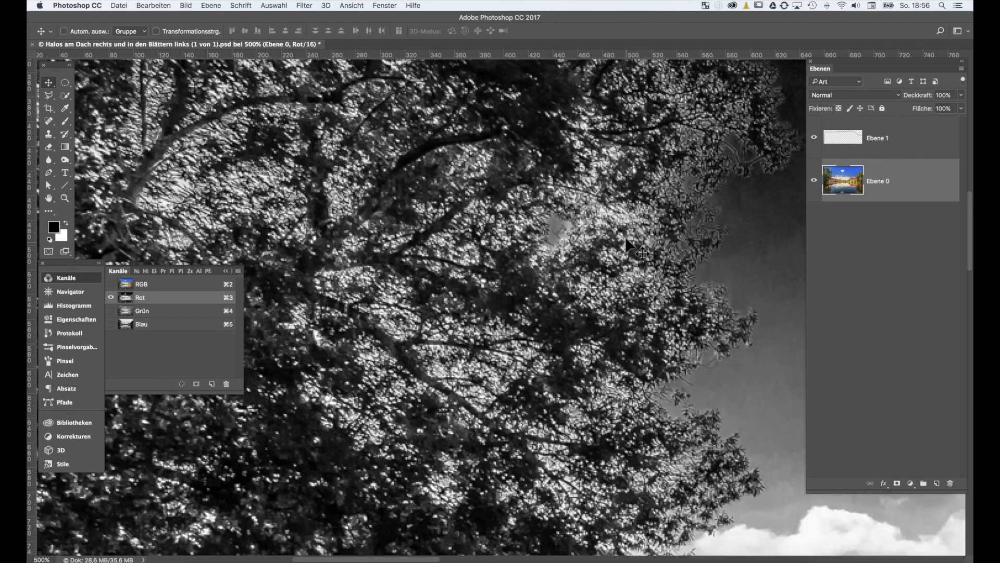
{"action": "left_click", "coordinate": [128, 284]}
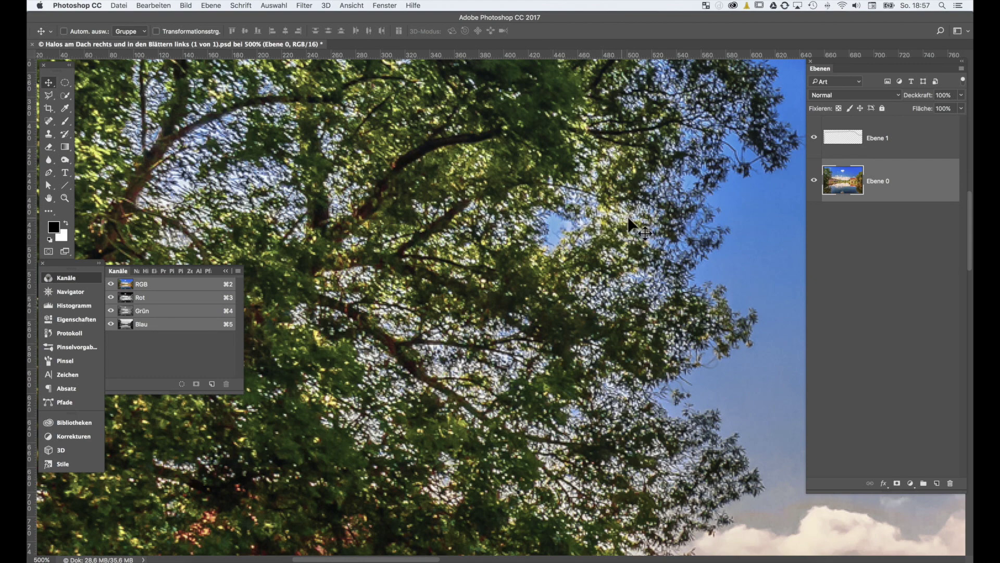
{"action": "left_click", "coordinate": [124, 299]}
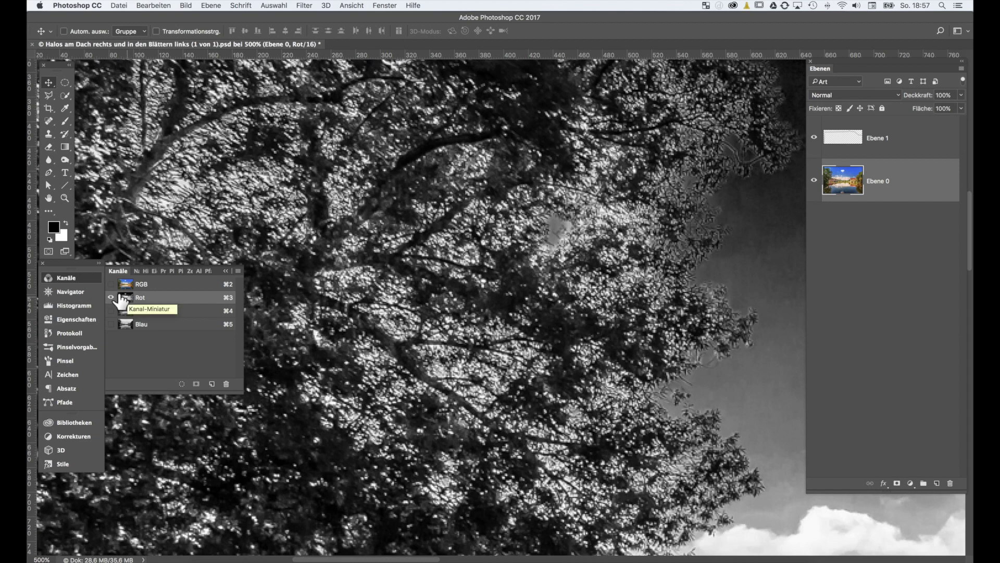
- Duplicate the Rot channel, name the copy Freisteller, and zoom out to 300%
{"action": "left_click_drag", "start_coordinate": [122, 300], "coordinate": [212, 384]}
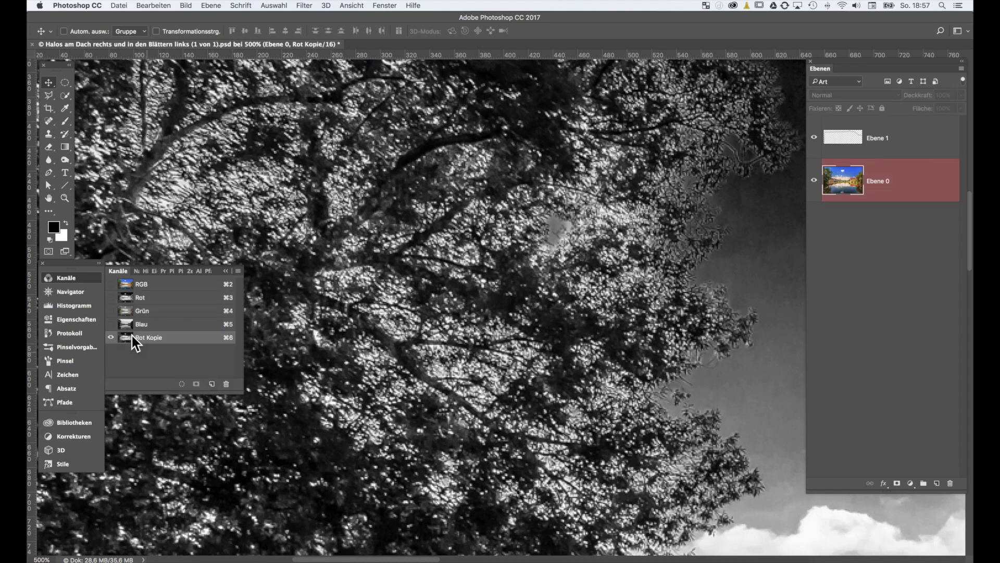
{"action": "double_click", "coordinate": [151, 336]}
{"action": "type", "text": "Freistel"}
{"action": "type", "text": "ler"}
{"action": "key", "text": "Return"}
{"action": "mouse_move", "coordinate": [356, 254]}
{"action": "left_mouse_down"}
{"action": "mouse_move", "coordinate": [474, 289]}
{"action": "mouse_move", "coordinate": [477, 243]}
{"action": "left_mouse_up"}
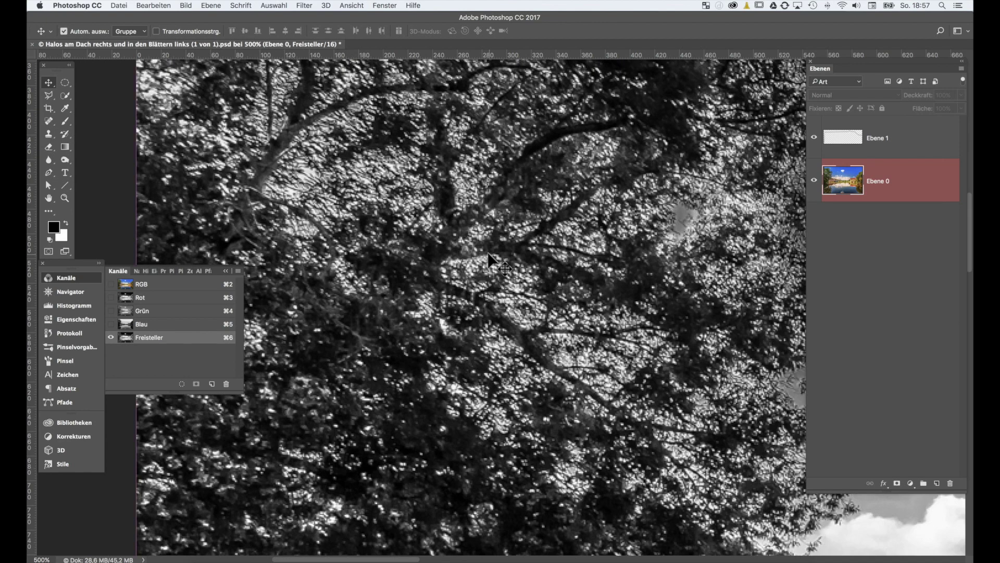
{"action": "key", "text": "ctrl+minus"}
{"action": "key", "text": "ctrl+minus"}
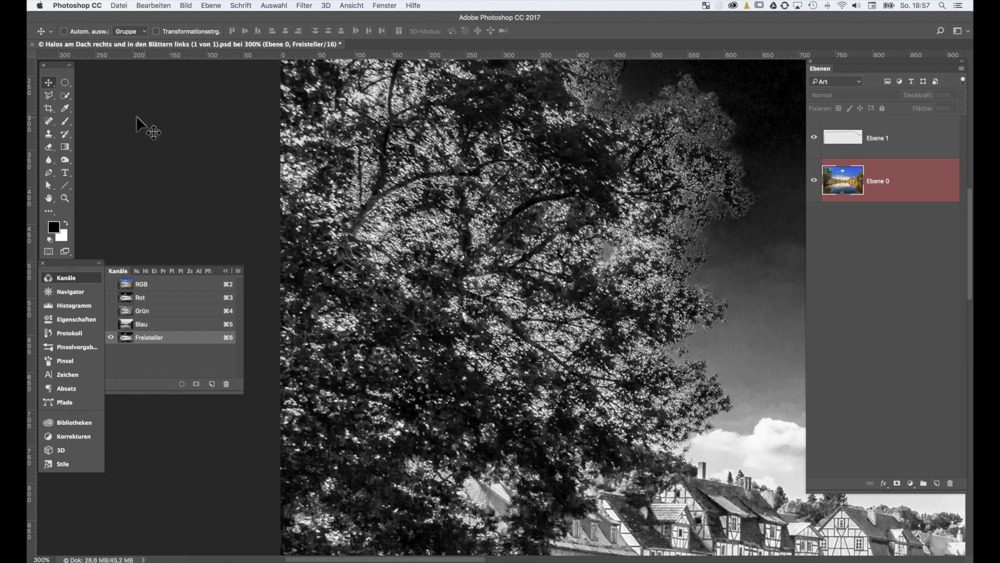
- Choose the Brush tool and zoom out to show the whole photo
{"action": "left_click", "coordinate": [62, 119]}
{"action": "key", "text": "ctrl+minus"}
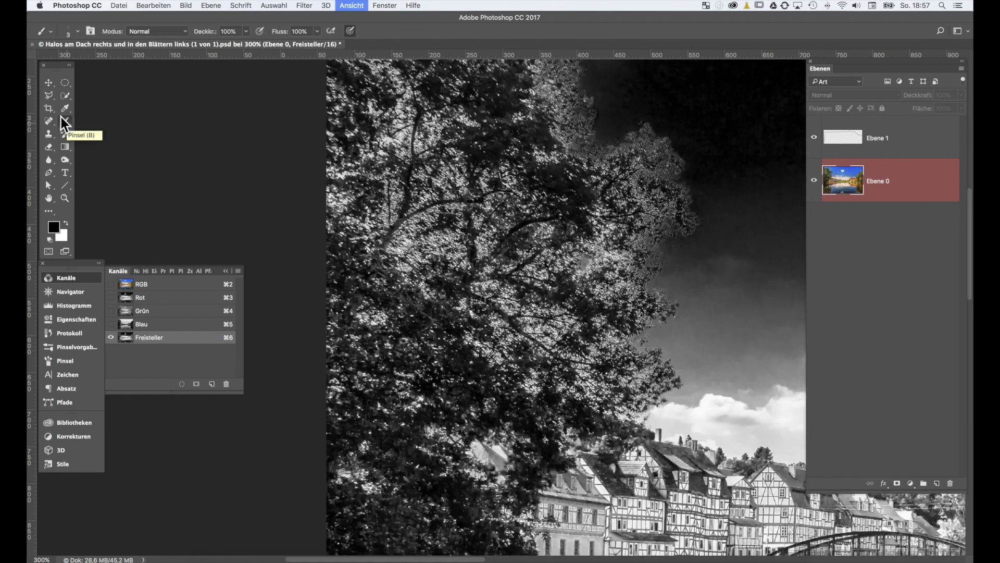
{"action": "key", "text": "ctrl+minus"}
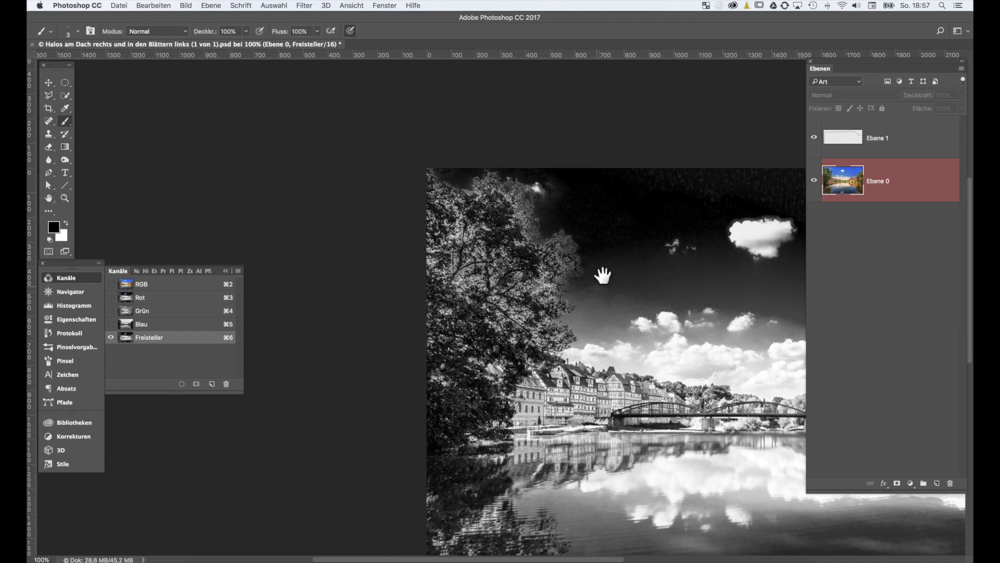
{"action": "mouse_move", "coordinate": [602, 273]}
{"action": "left_mouse_down"}
{"action": "mouse_move", "coordinate": [411, 203]}
{"action": "mouse_move", "coordinate": [380, 201]}
{"action": "mouse_move", "coordinate": [384, 188]}
{"action": "left_mouse_up"}
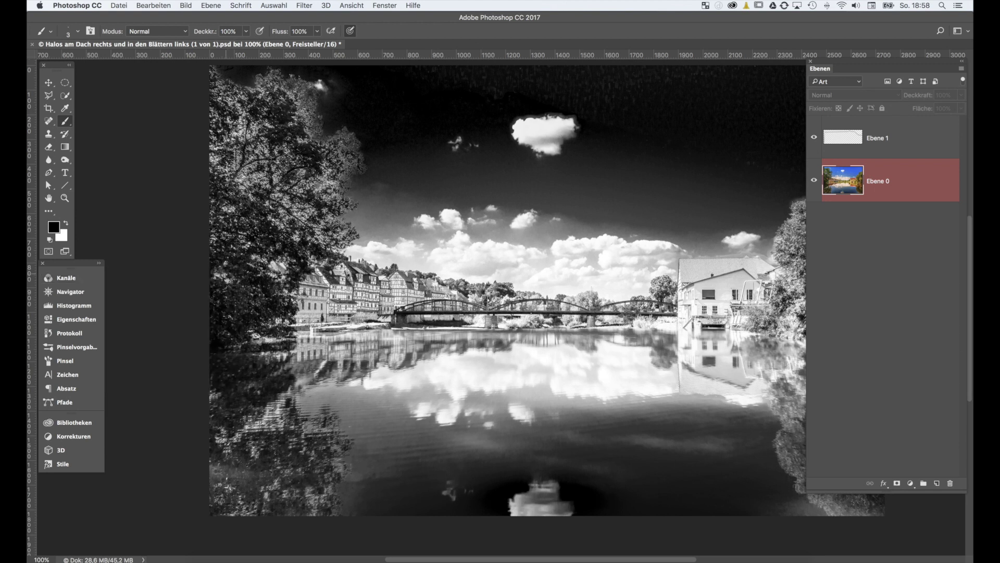
{"action": "left_click_drag", "start_coordinate": [370, 253], "coordinate": [336, 266]}
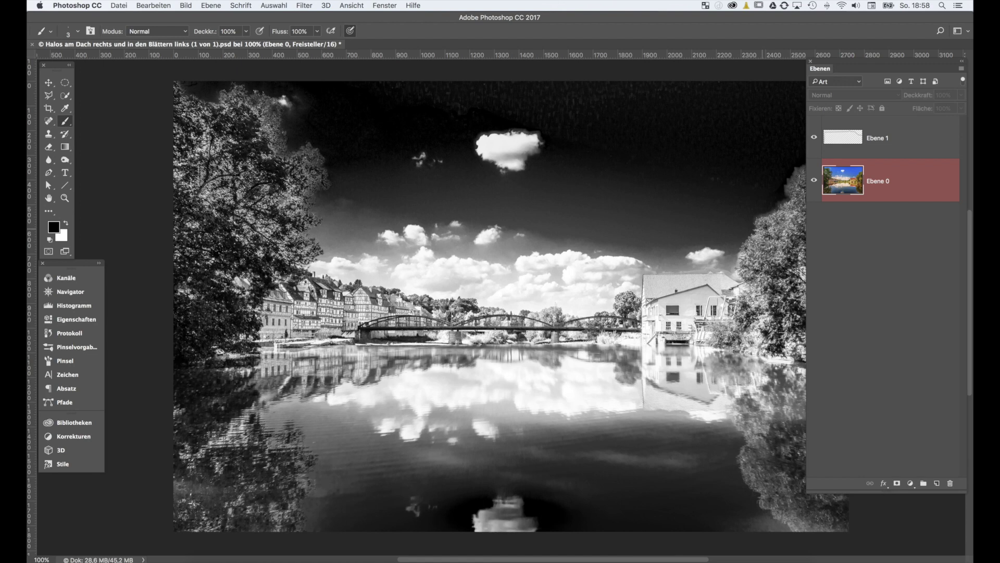
- Set a 637 px brush and paint black over everything except the left tree
{"action": "left_click_drag", "start_coordinate": [763, 228], "coordinate": [914, 236]}
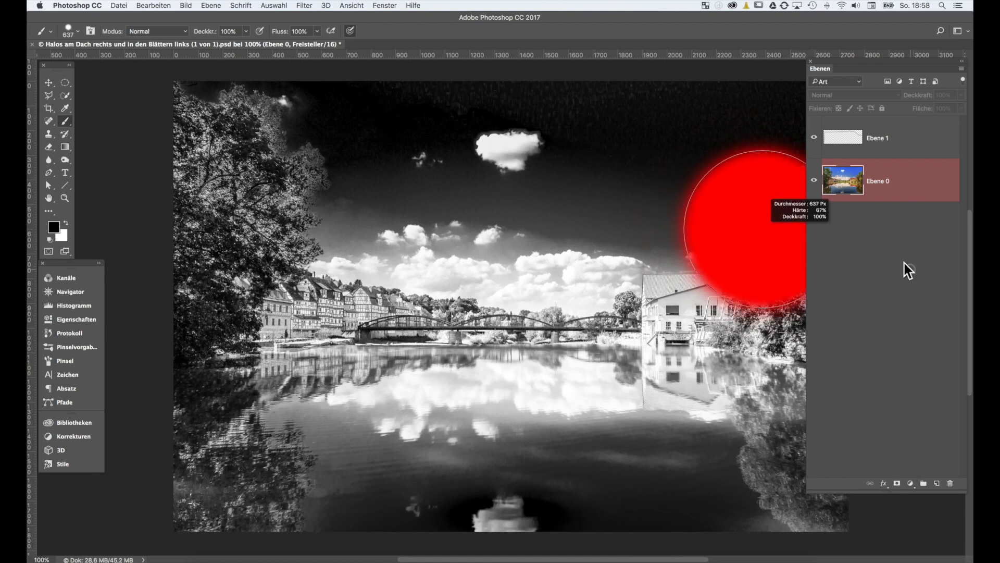
{"action": "left_click_drag", "start_coordinate": [913, 235], "coordinate": [904, 264]}
{"action": "mouse_move", "coordinate": [491, 140]}
{"action": "left_mouse_down"}
{"action": "mouse_move", "coordinate": [541, 458]}
{"action": "mouse_move", "coordinate": [607, 172]}
{"action": "mouse_move", "coordinate": [654, 485]}
{"action": "mouse_move", "coordinate": [771, 130]}
{"action": "mouse_move", "coordinate": [797, 186]}
{"action": "left_mouse_up"}
{"action": "mouse_move", "coordinate": [585, 299]}
{"action": "left_mouse_down"}
{"action": "mouse_move", "coordinate": [491, 365]}
{"action": "mouse_move", "coordinate": [439, 354]}
{"action": "mouse_move", "coordinate": [409, 389]}
{"action": "mouse_move", "coordinate": [330, 402]}
{"action": "mouse_move", "coordinate": [216, 389]}
{"action": "mouse_move", "coordinate": [317, 449]}
{"action": "mouse_move", "coordinate": [204, 490]}
{"action": "mouse_move", "coordinate": [486, 473]}
{"action": "mouse_move", "coordinate": [375, 454]}
{"action": "left_mouse_up"}
{"action": "mouse_move", "coordinate": [211, 367]}
{"action": "left_mouse_down"}
{"action": "mouse_move", "coordinate": [196, 348]}
{"action": "mouse_move", "coordinate": [345, 352]}
{"action": "mouse_move", "coordinate": [378, 337]}
{"action": "mouse_move", "coordinate": [427, 278]}
{"action": "mouse_move", "coordinate": [429, 230]}
{"action": "mouse_move", "coordinate": [396, 112]}
{"action": "mouse_move", "coordinate": [415, 189]}
{"action": "mouse_move", "coordinate": [407, 319]}
{"action": "left_mouse_up"}
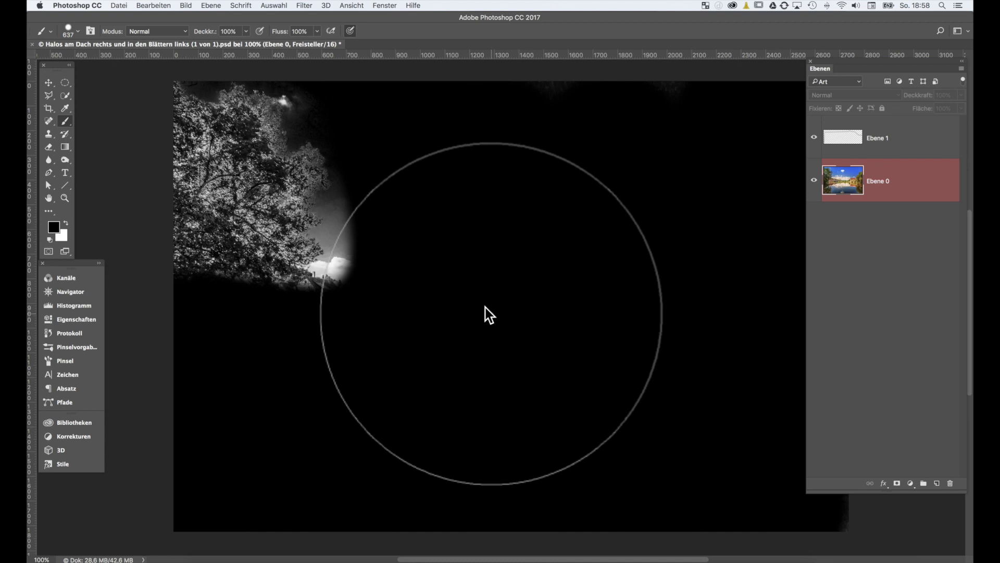
- Make the brush a soft 672 px and paint black along the tree's right edge
{"action": "left_click_drag", "start_coordinate": [486, 307], "coordinate": [508, 477]}
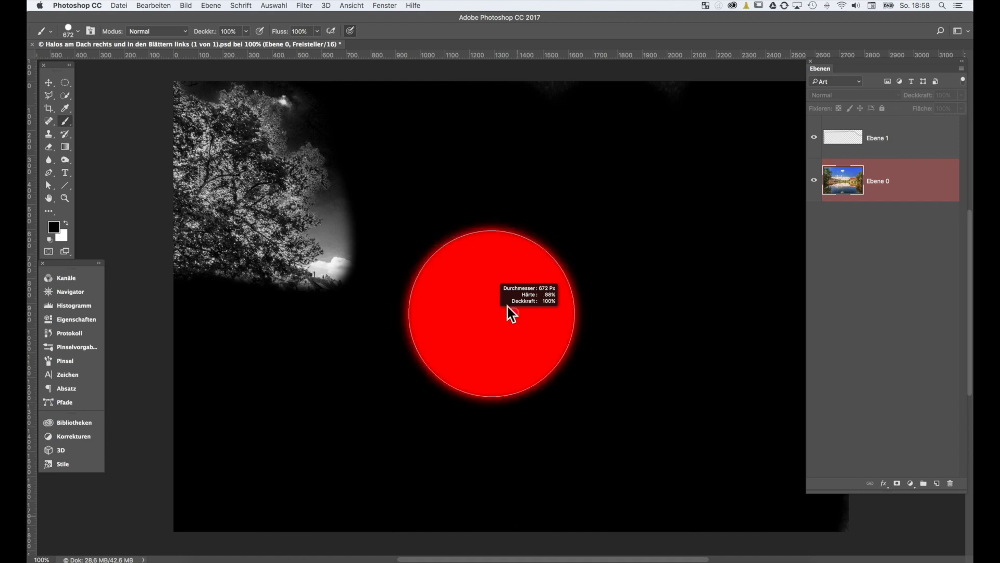
{"action": "left_click_drag", "start_coordinate": [508, 477], "coordinate": [516, 6]}
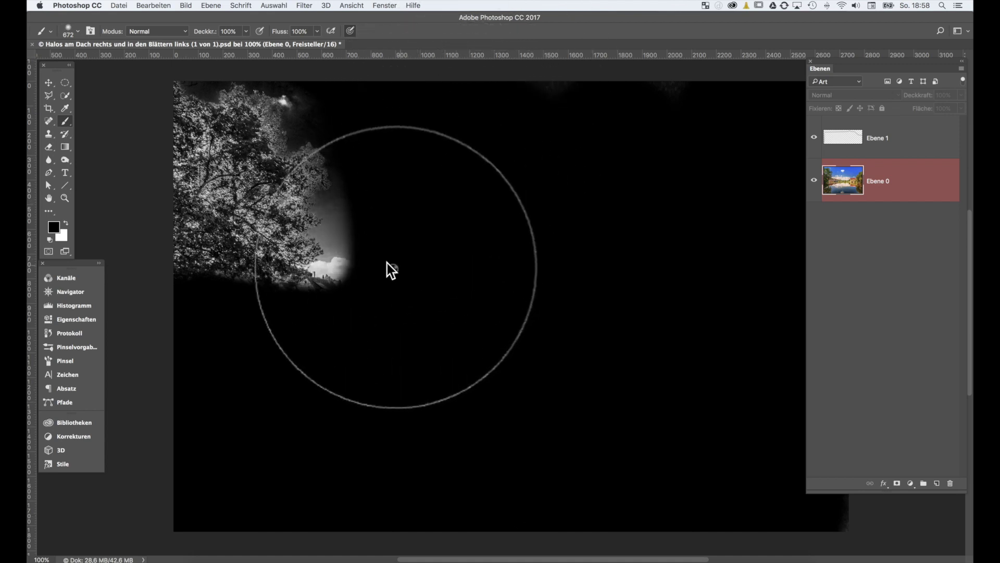
{"action": "mouse_move", "coordinate": [352, 246]}
{"action": "left_mouse_down"}
{"action": "mouse_move", "coordinate": [380, 219]}
{"action": "mouse_move", "coordinate": [404, 92]}
{"action": "left_mouse_up"}
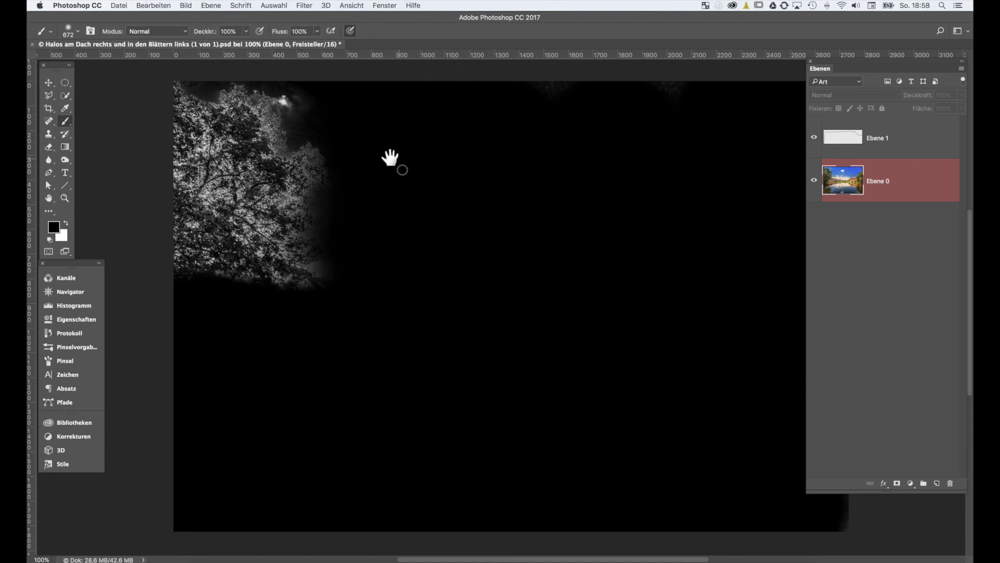
- Zoom to 300% on the tree, try a small very soft black dab, then undo it
{"action": "left_click_drag", "start_coordinate": [388, 156], "coordinate": [444, 310]}
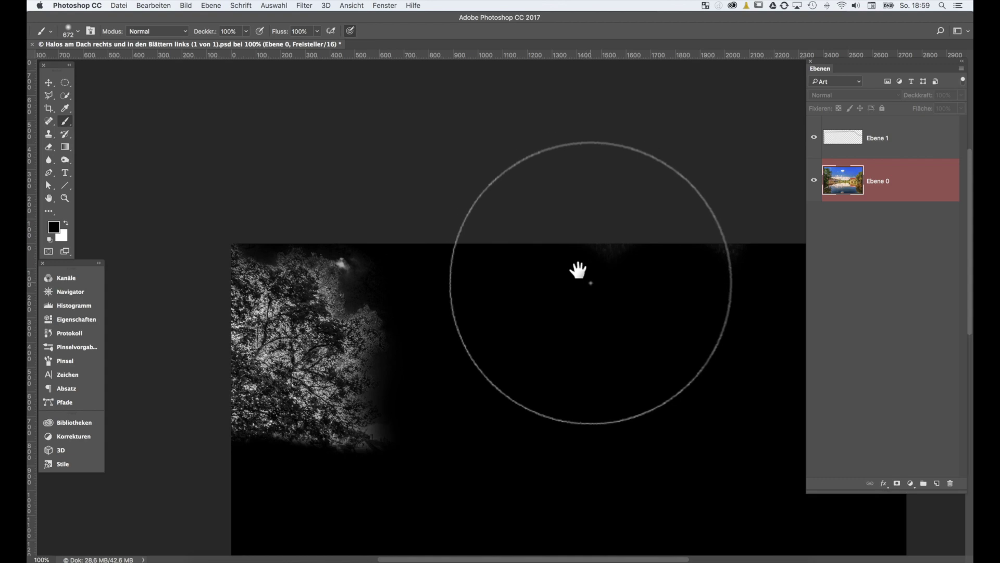
{"action": "scroll", "coordinate": [578, 270], "scroll_direction": "up", "scroll_amount": 2}
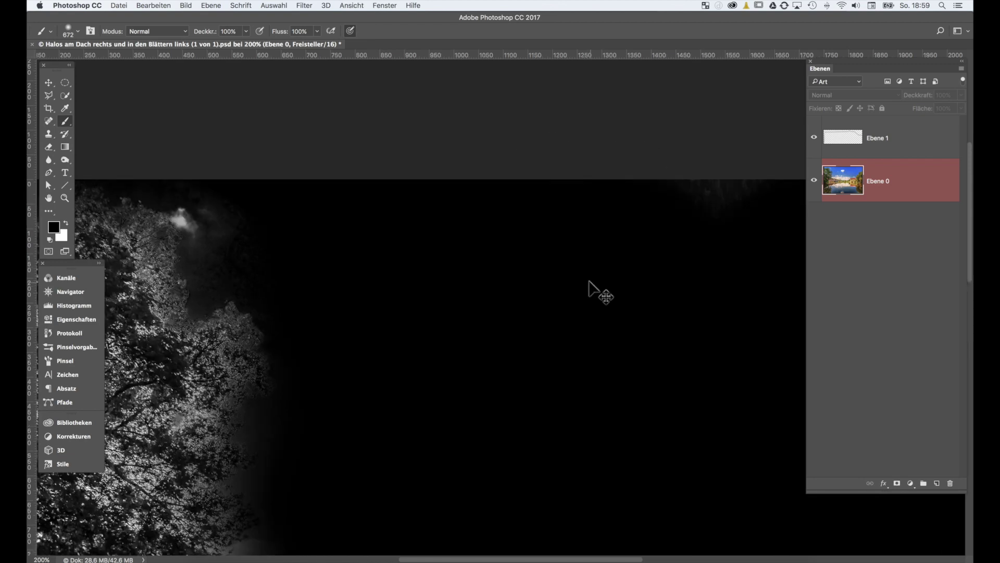
{"action": "left_click_drag", "start_coordinate": [425, 307], "coordinate": [755, 167]}
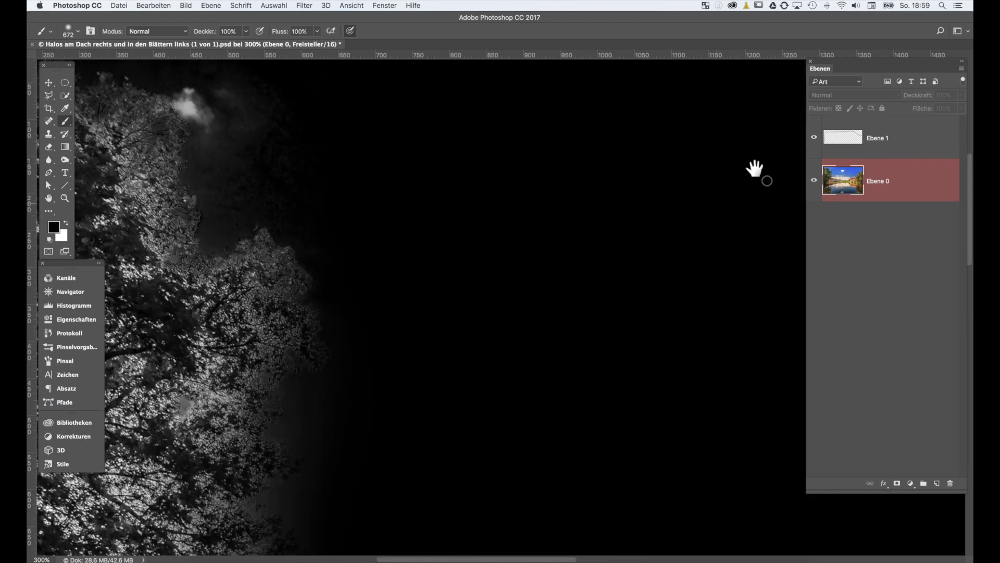
{"action": "left_click_drag", "start_coordinate": [512, 298], "coordinate": [618, 308]}
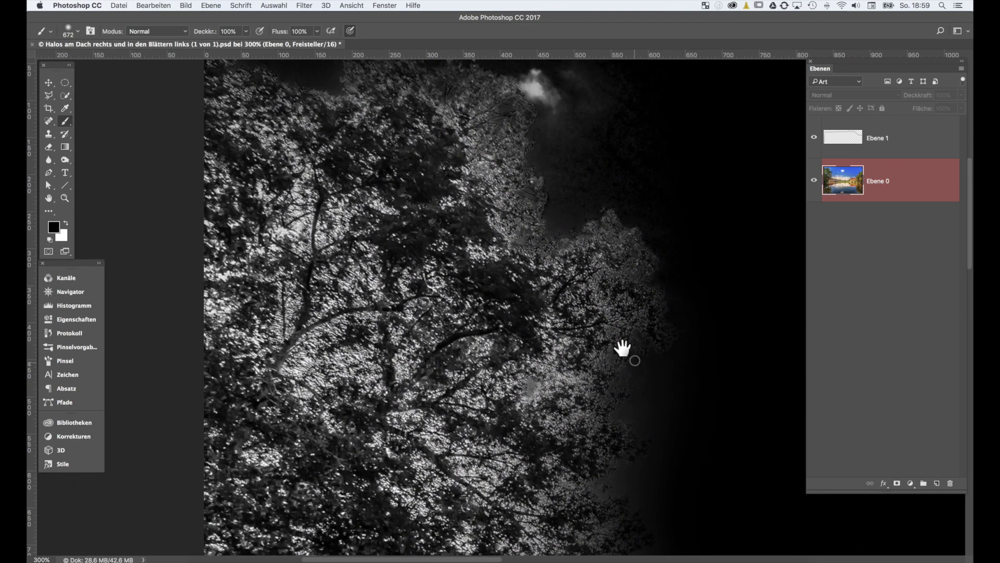
{"action": "left_click_drag", "start_coordinate": [625, 328], "coordinate": [623, 356]}
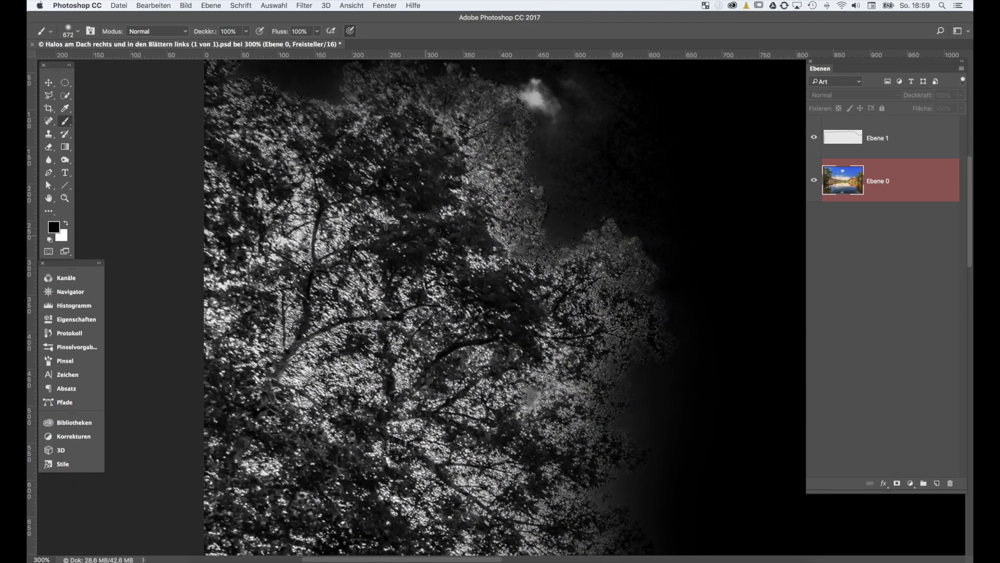
{"action": "left_click_drag", "start_coordinate": [255, 185], "coordinate": [28, 241]}
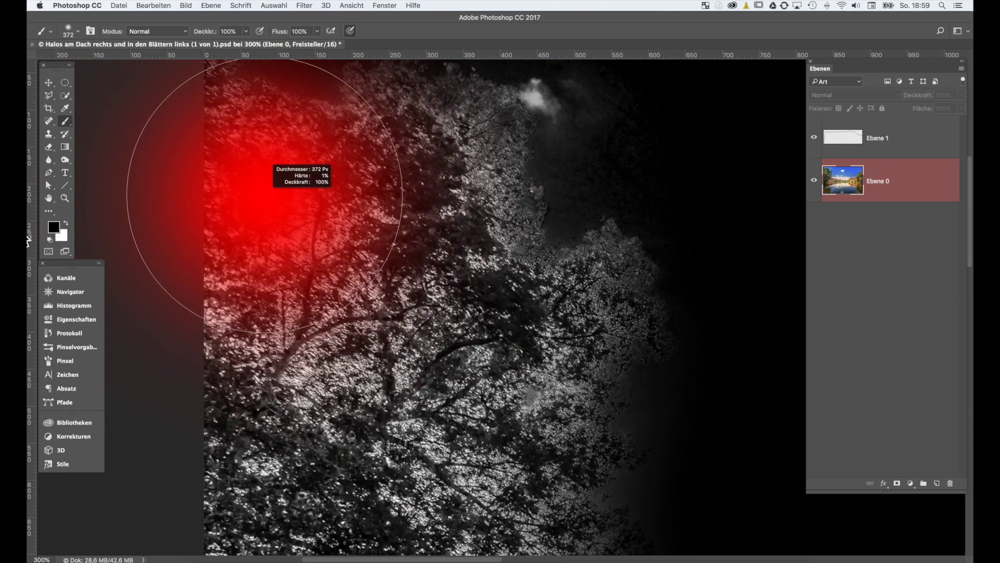
{"action": "left_click", "coordinate": [430, 261]}
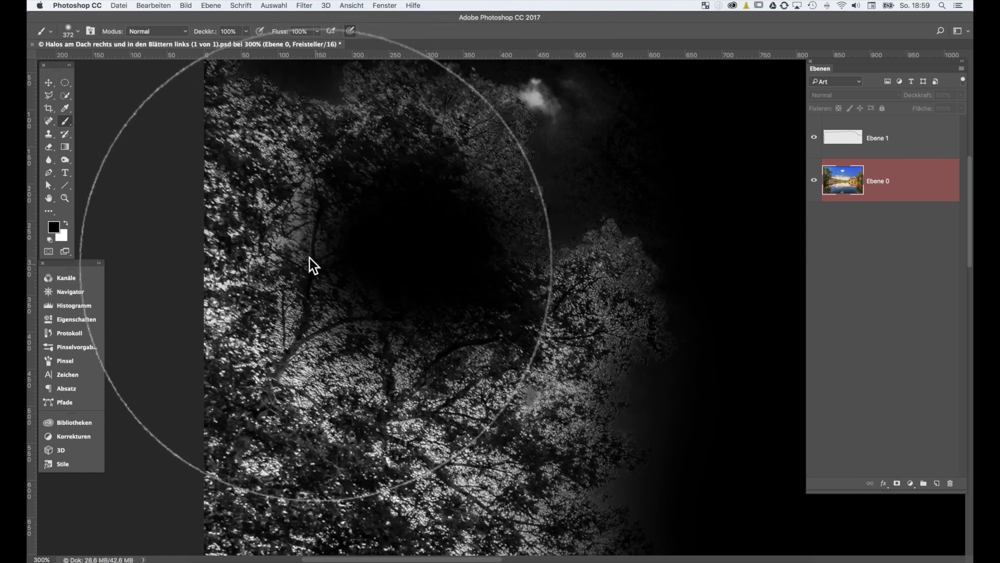
{"action": "key", "text": "ctrl+z"}
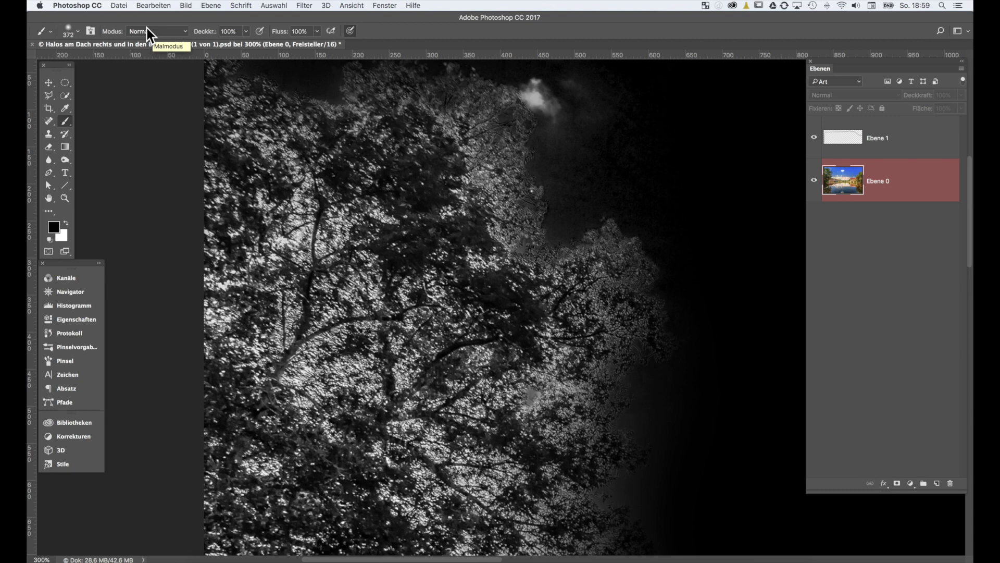
- Set brush mode to Ineinanderkopieren and paint black over the Freisteller channel
{"action": "left_click", "coordinate": [181, 30]}
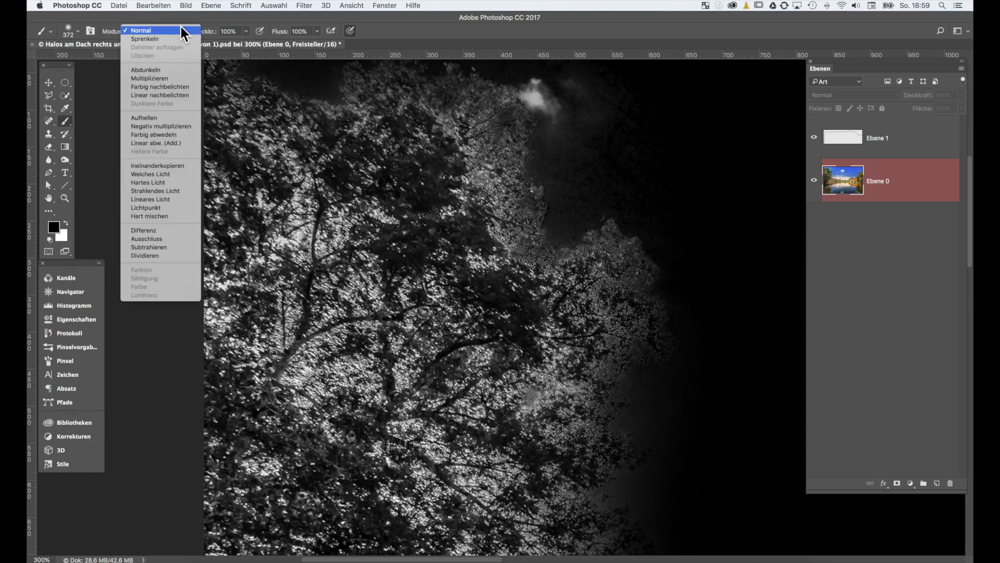
{"action": "left_click", "coordinate": [169, 165]}
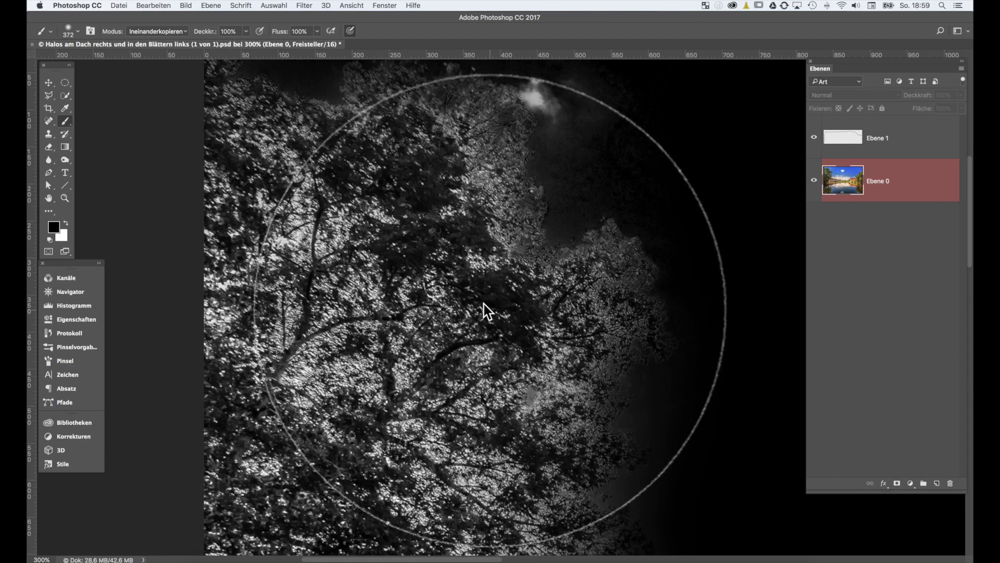
{"action": "mouse_move", "coordinate": [527, 301]}
{"action": "left_mouse_down"}
{"action": "mouse_move", "coordinate": [266, 312]}
{"action": "mouse_move", "coordinate": [384, 358]}
{"action": "mouse_move", "coordinate": [357, 480]}
{"action": "mouse_move", "coordinate": [224, 459]}
{"action": "mouse_move", "coordinate": [617, 500]}
{"action": "mouse_move", "coordinate": [631, 259]}
{"action": "mouse_move", "coordinate": [529, 63]}
{"action": "left_mouse_up"}
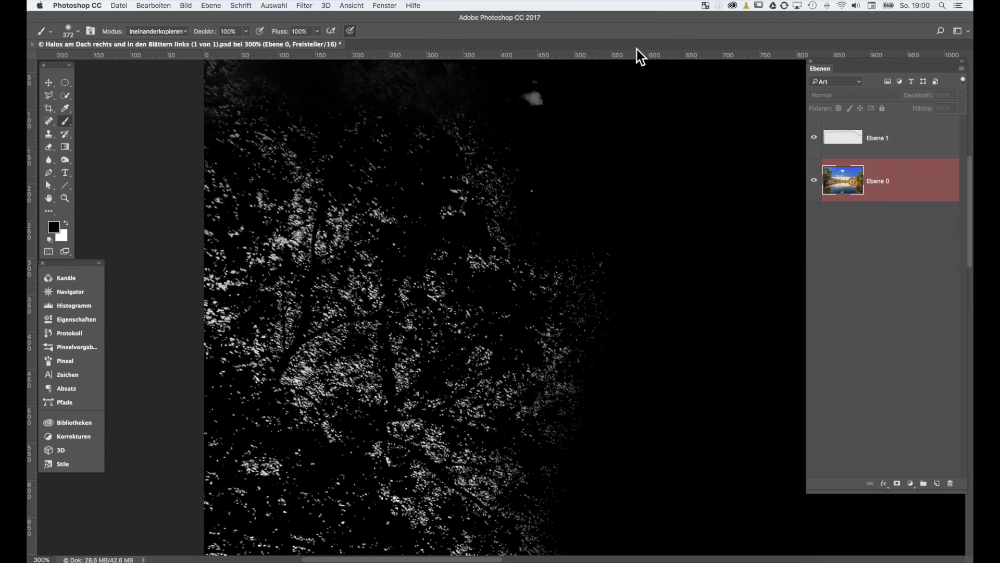
- Zoom out to 100% and return to the RGB composite in the Channels list
{"action": "key", "text": "super+minus"}
{"action": "key", "text": "super+minus"}
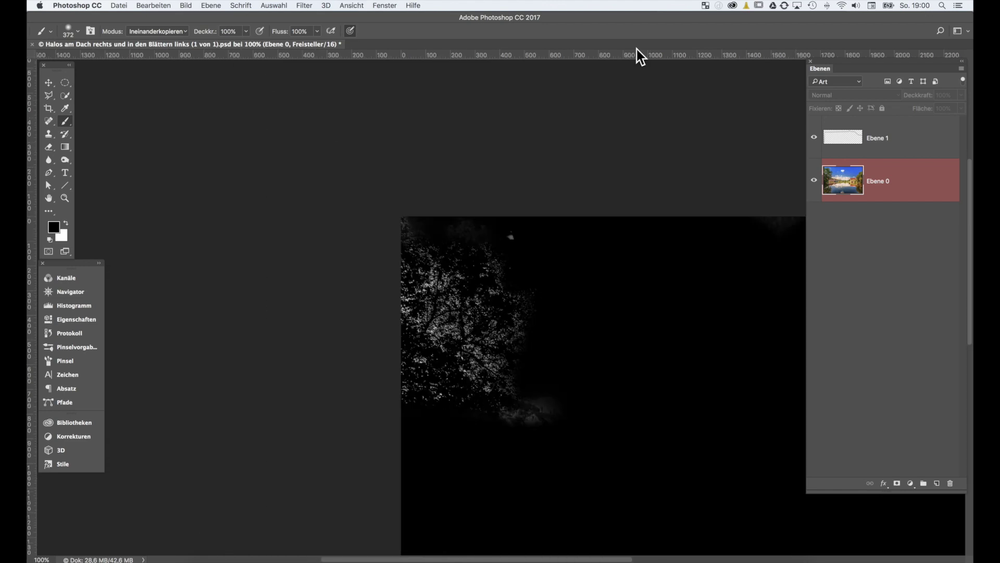
{"action": "mouse_move", "coordinate": [623, 322]}
{"action": "left_mouse_down"}
{"action": "mouse_move", "coordinate": [348, 182]}
{"action": "mouse_move", "coordinate": [364, 193]}
{"action": "left_mouse_up"}
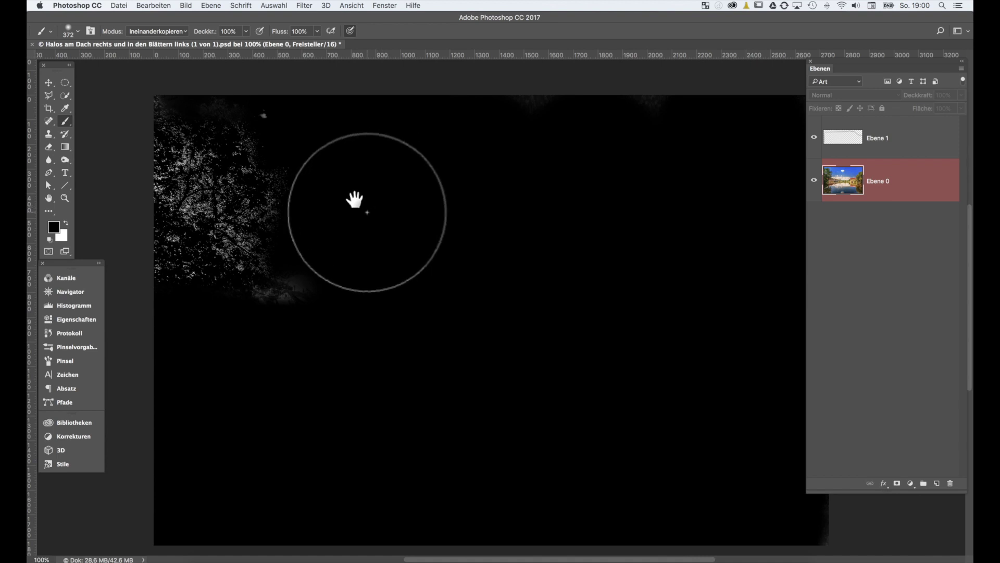
{"action": "left_click", "coordinate": [59, 279]}
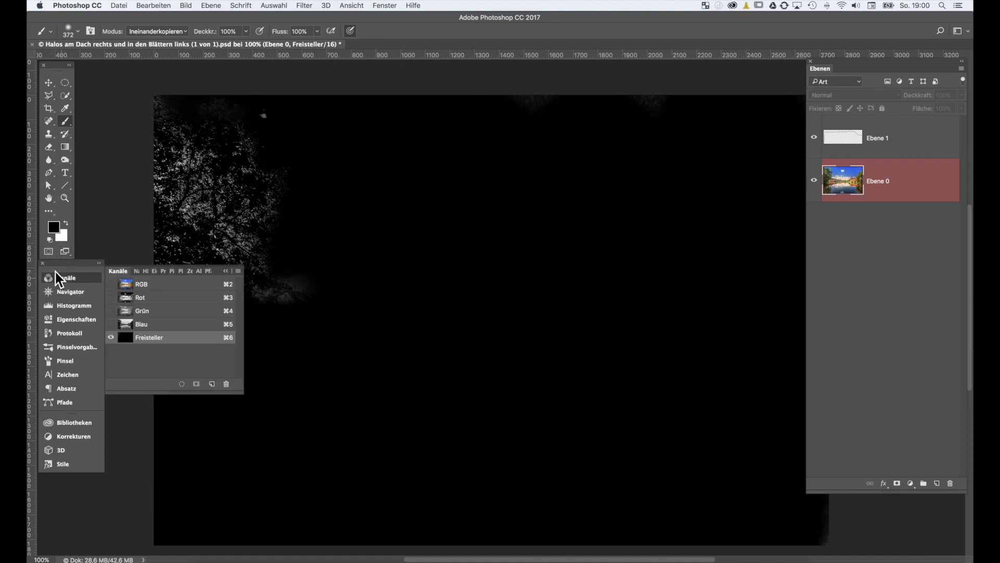
{"action": "left_click_drag", "start_coordinate": [117, 338], "coordinate": [119, 342]}
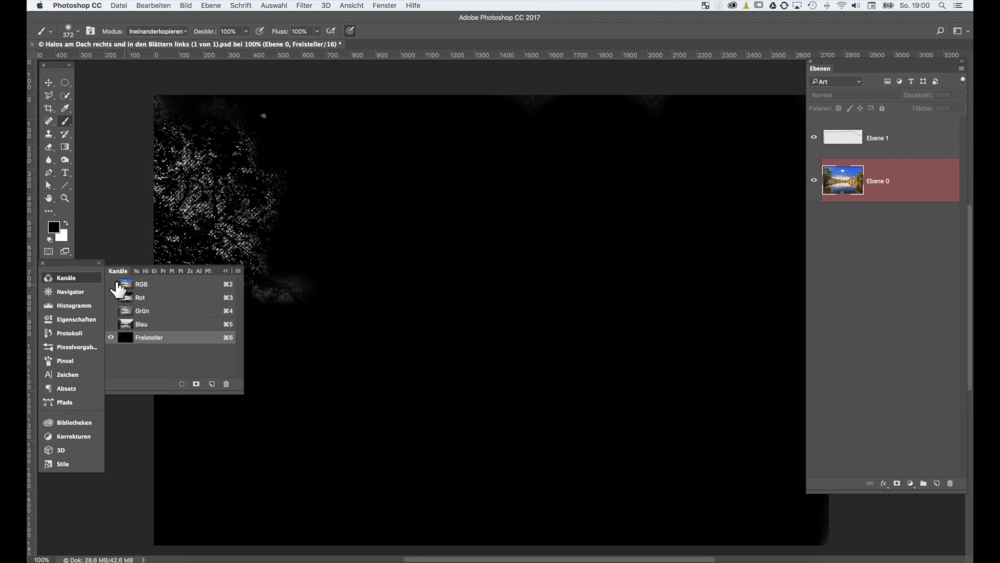
{"action": "left_click", "coordinate": [117, 284]}
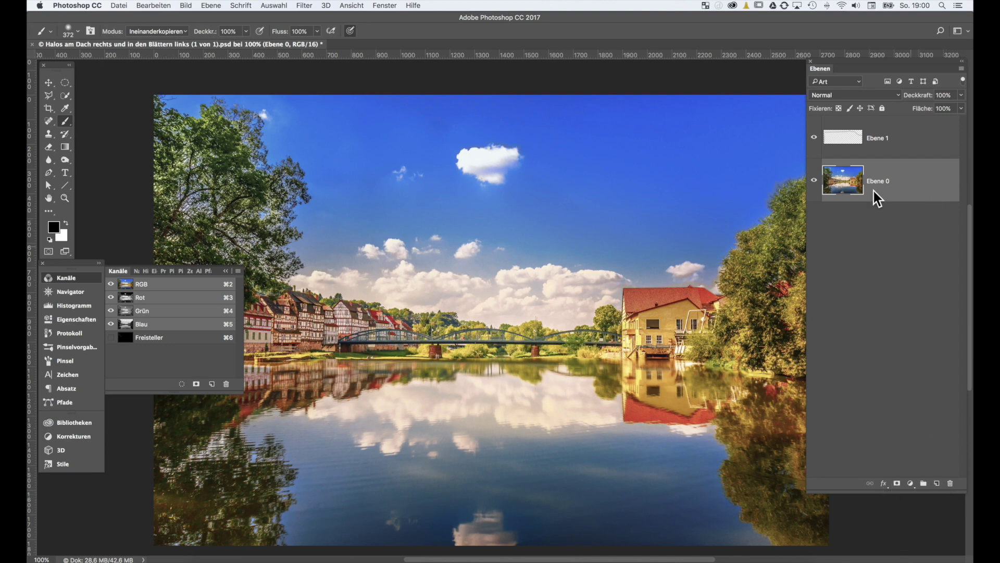
- Add a new layer Ebene 2 with an all-black layer mask and close the Channels list
{"action": "left_click_drag", "start_coordinate": [844, 180], "coordinate": [932, 488]}
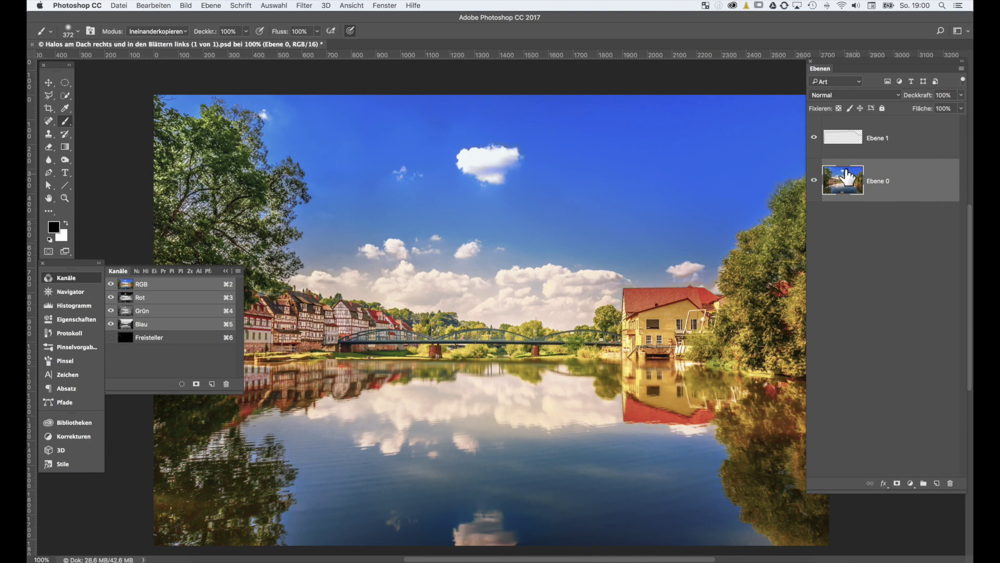
{"action": "left_click", "coordinate": [935, 484]}
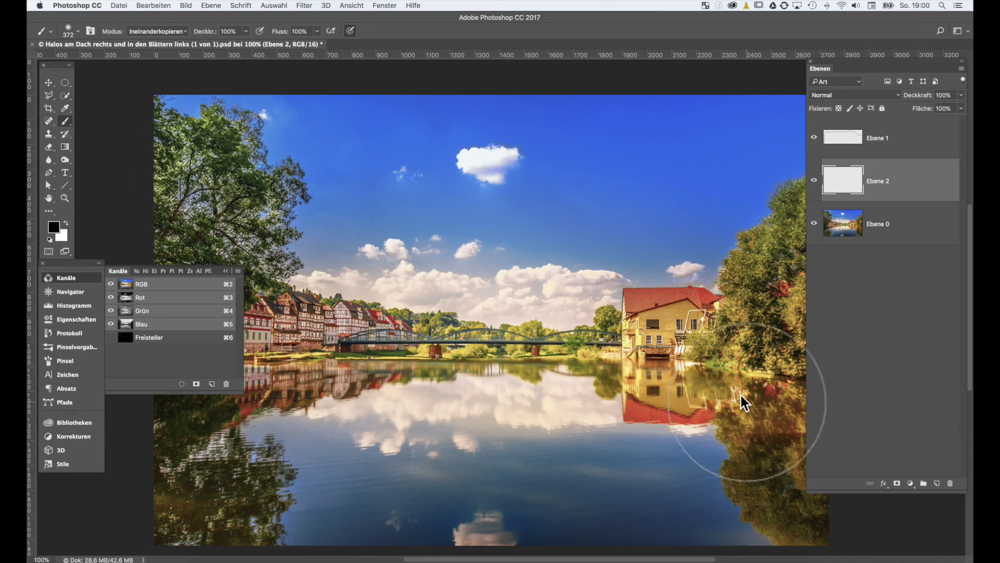
{"action": "left_click", "coordinate": [885, 484]}
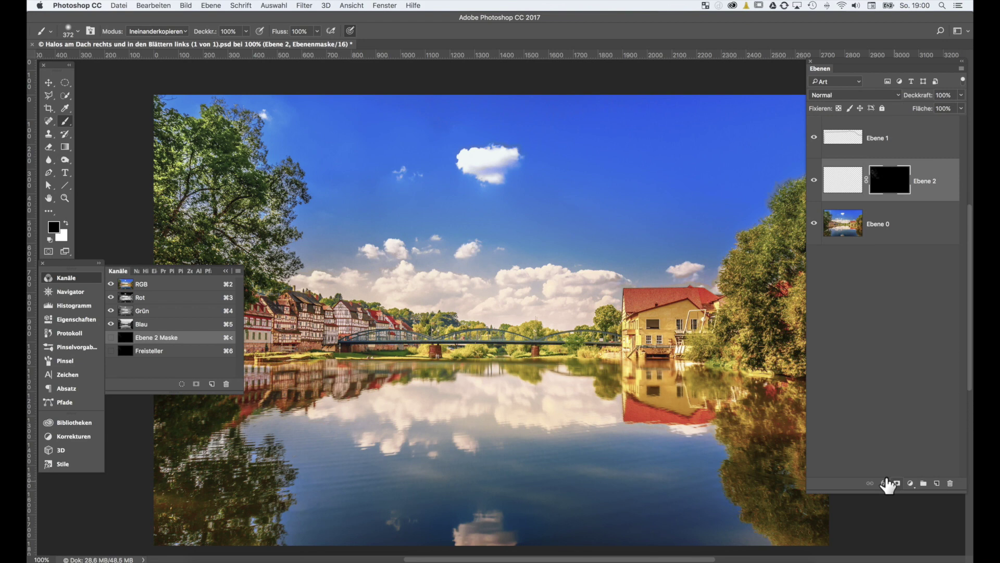
{"action": "left_click", "coordinate": [223, 270]}
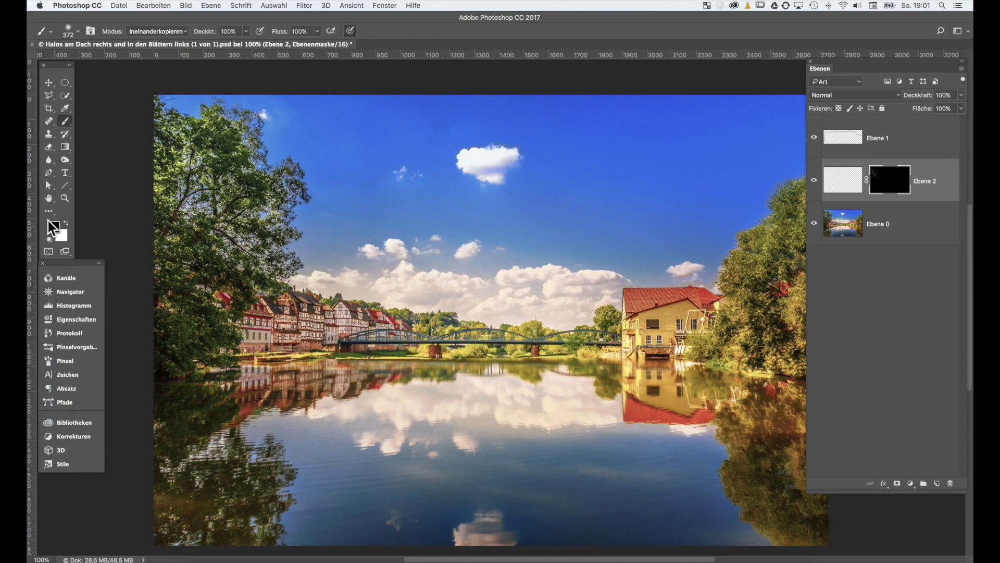
- Activate Ebene 0 and sample grey-blue #7c8fa9 from the pale sky as foreground colour
{"action": "left_click", "coordinate": [47, 221]}
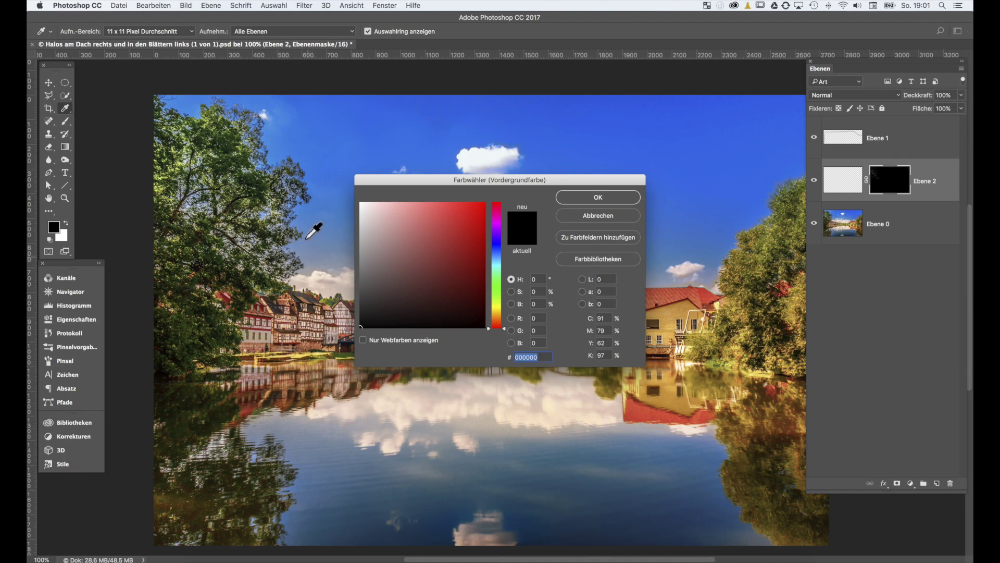
{"action": "scroll", "coordinate": [312, 229], "scroll_direction": "left", "scroll_amount": 2}
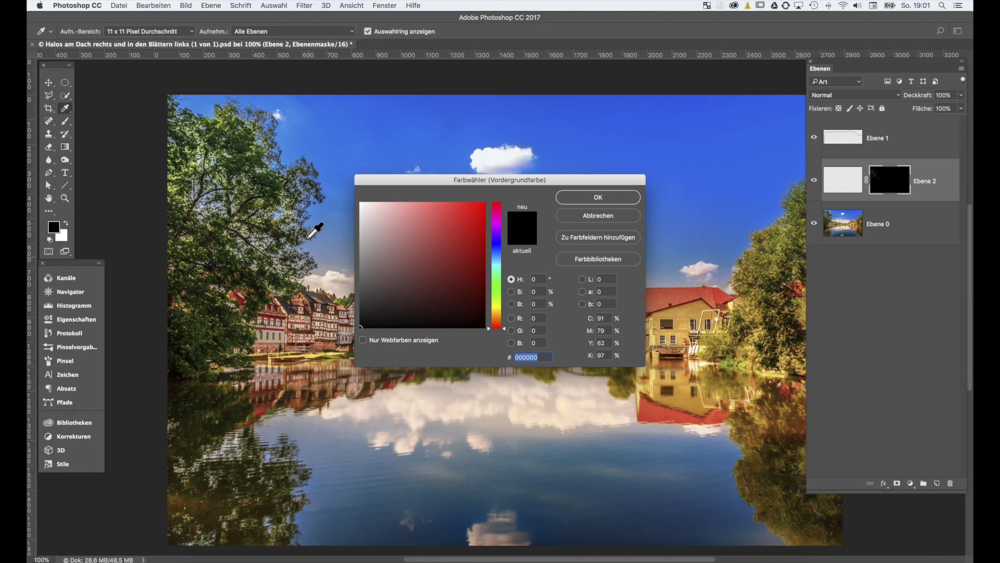
{"action": "scroll", "coordinate": [323, 229], "scroll_direction": "right", "scroll_amount": 5}
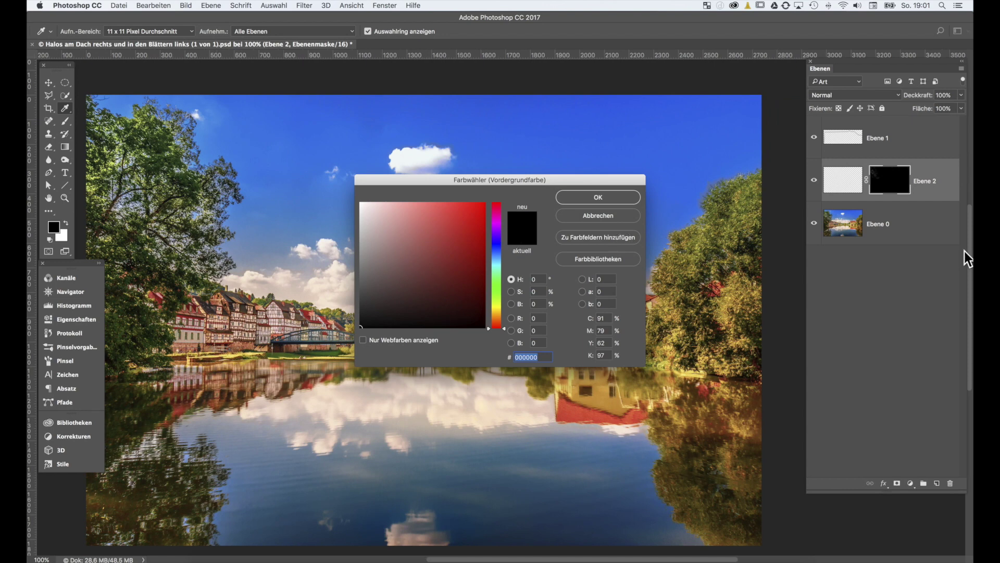
{"action": "scroll", "coordinate": [750, 195], "scroll_direction": "right", "scroll_amount": 2}
{"action": "key", "text": "Return"}
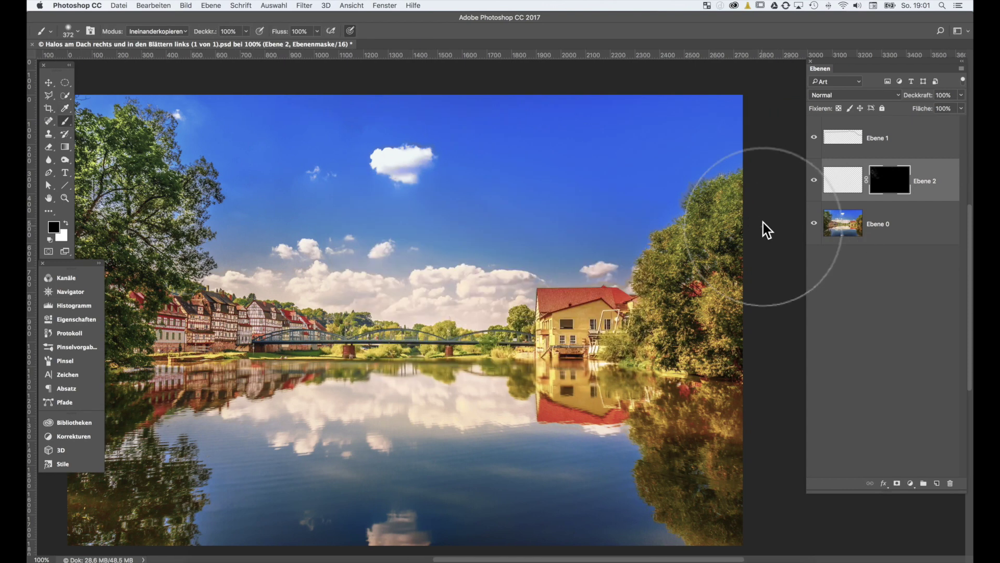
{"action": "left_click", "coordinate": [836, 229]}
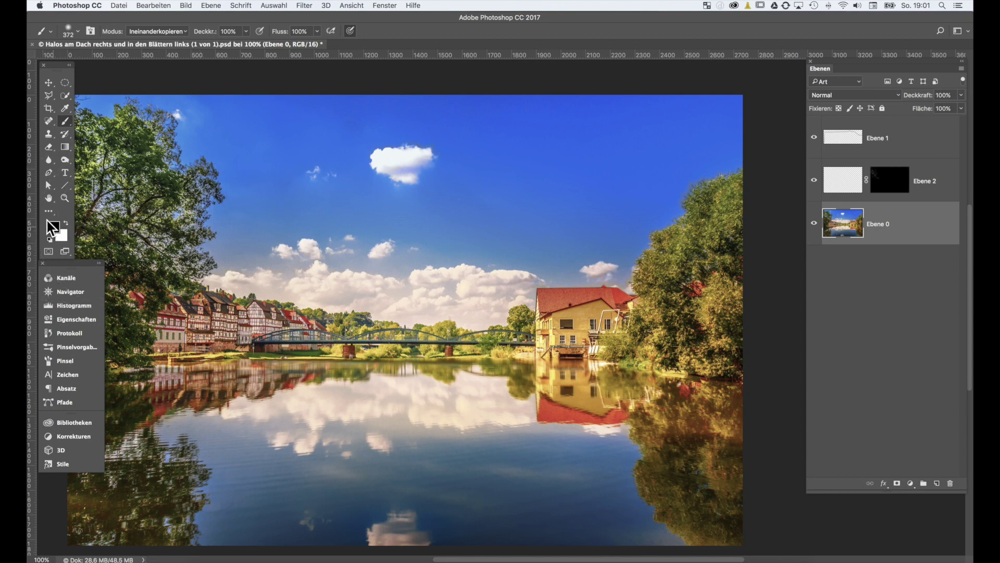
{"action": "left_click", "coordinate": [54, 227]}
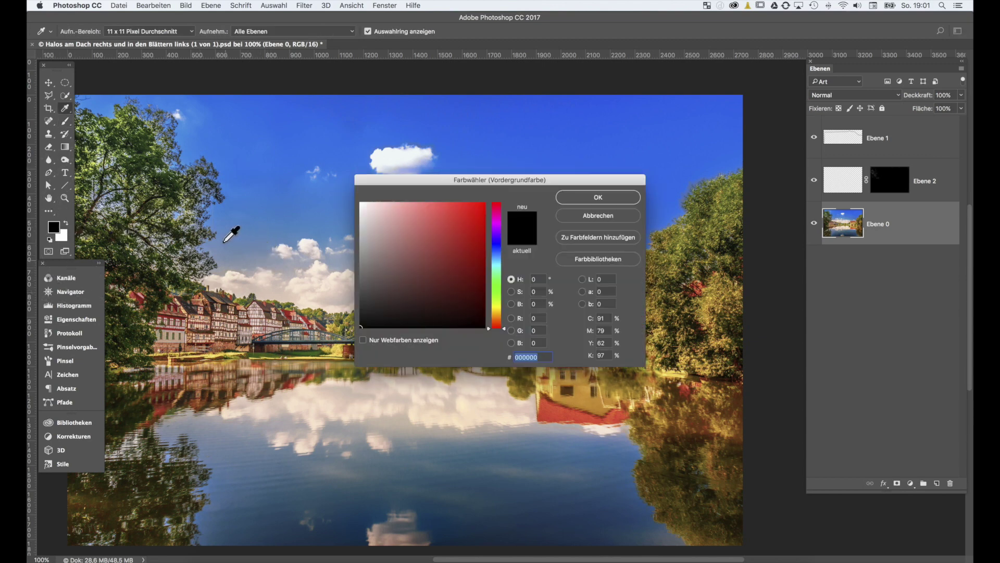
{"action": "left_click", "coordinate": [224, 242]}
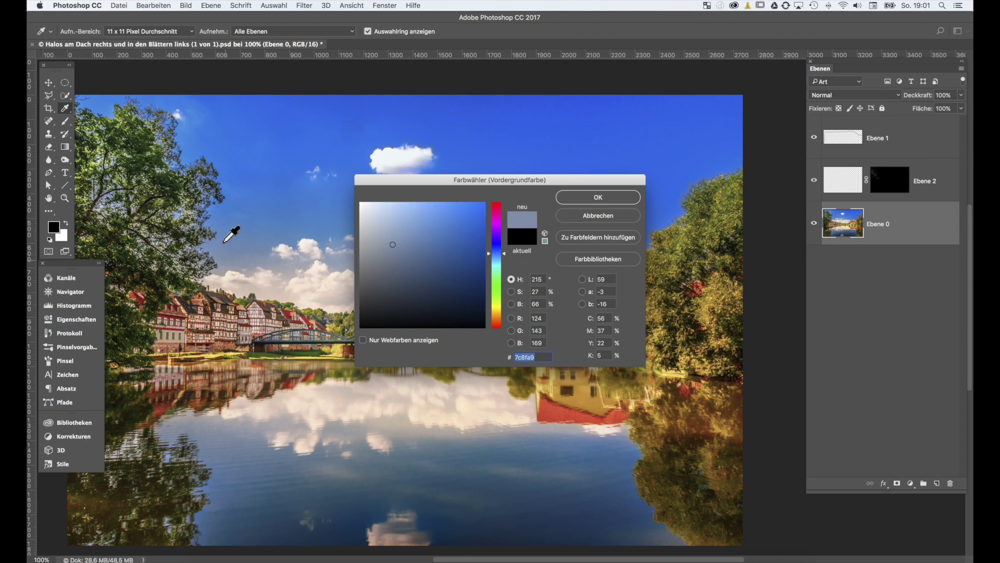
{"action": "left_click", "coordinate": [625, 199]}
{"action": "key", "text": "b"}
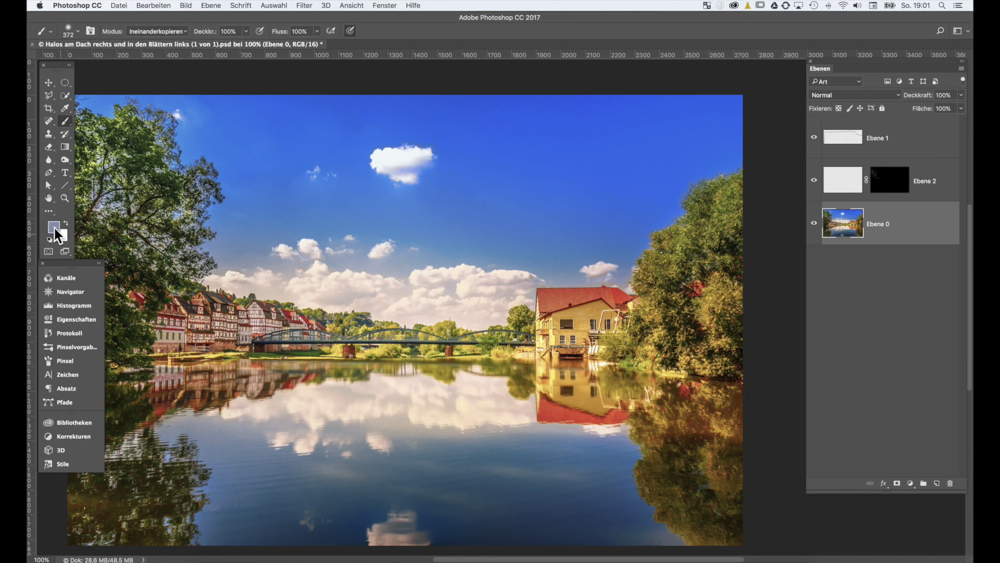
- Sample deep sky blue #0170e3 from the upper sky as background colour
{"action": "left_click", "coordinate": [58, 233]}
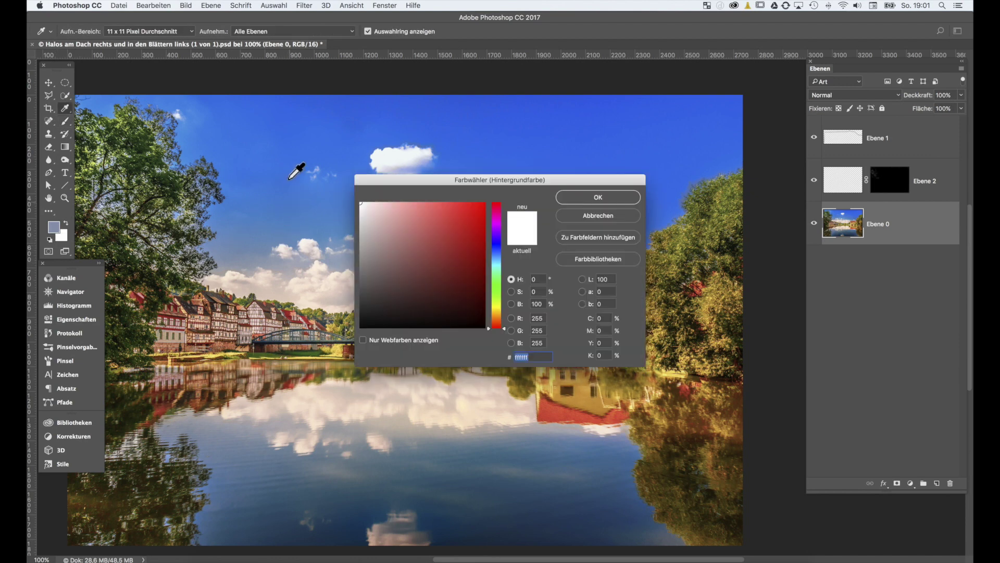
{"action": "left_click", "coordinate": [283, 134]}
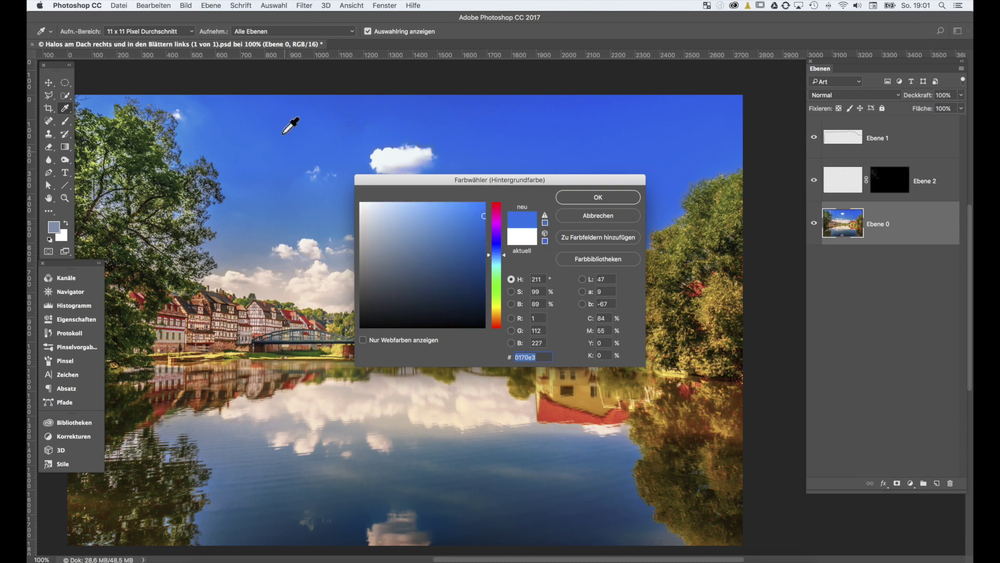
{"action": "left_click", "coordinate": [590, 196]}
{"action": "key", "text": "b"}
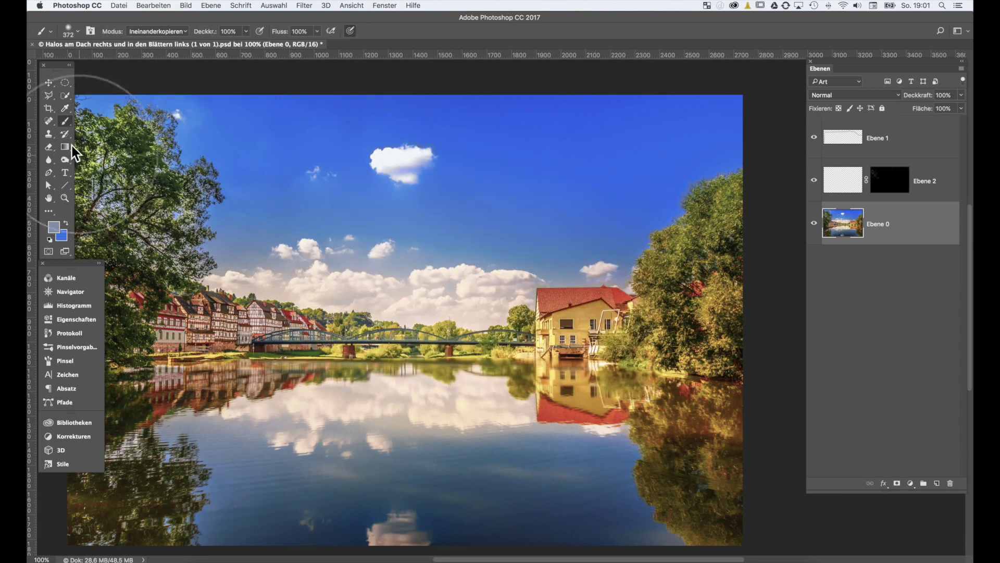
{"action": "left_click", "coordinate": [60, 141]}
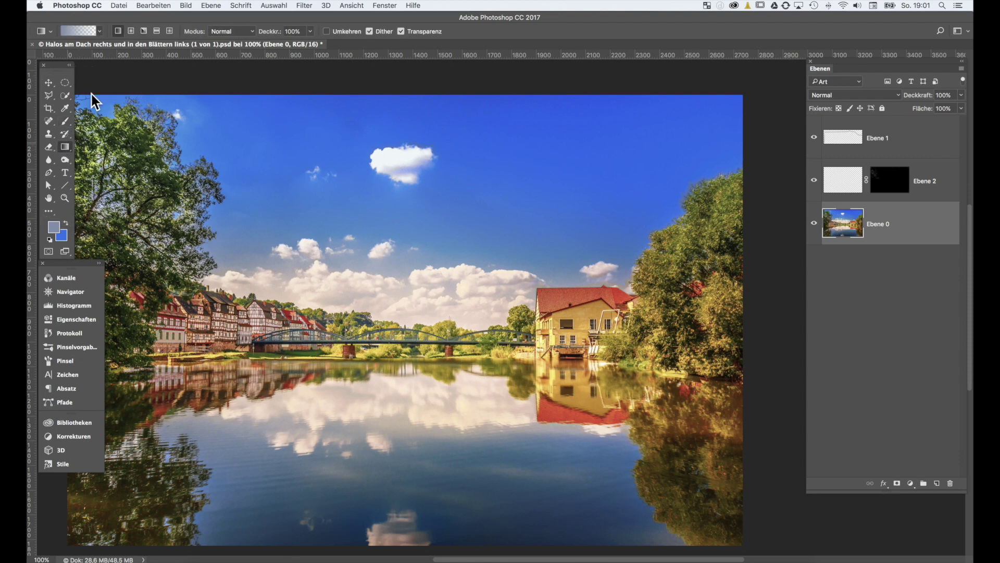
- Choose the Foreground to Background gradient, undo the trial fill, and make Ebene 2 active
{"action": "left_click", "coordinate": [98, 30]}
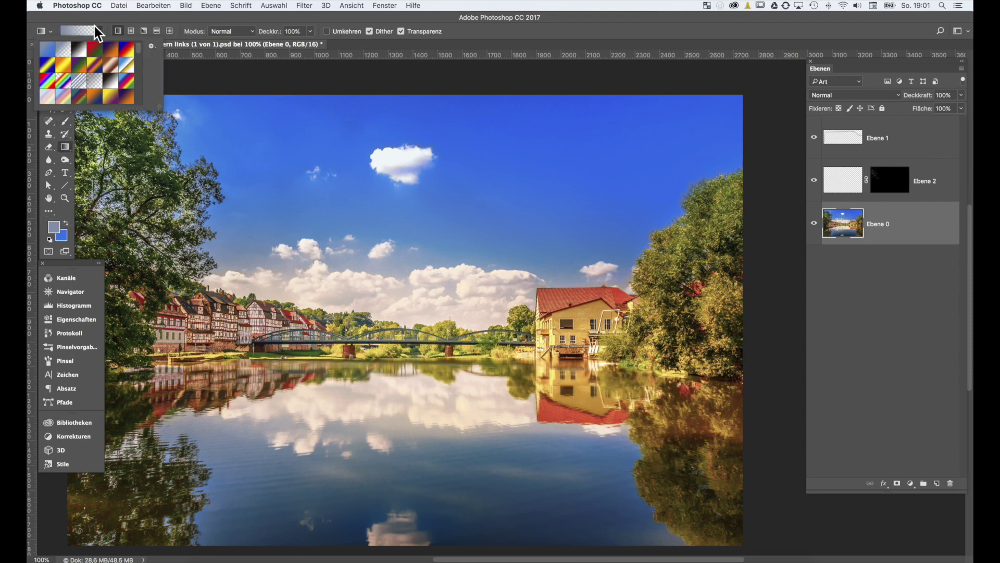
{"action": "left_click", "coordinate": [42, 50]}
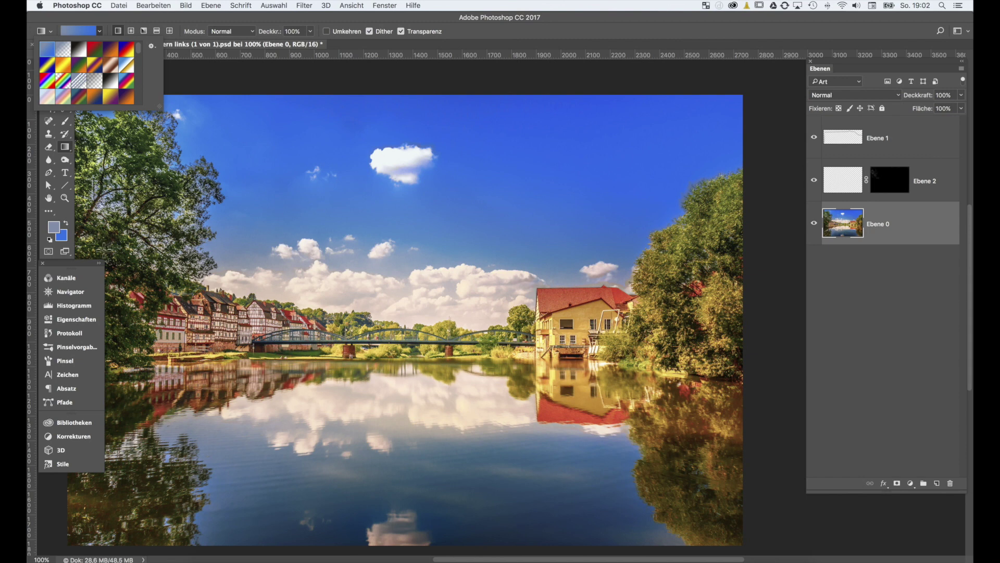
{"action": "key", "text": "Escape"}
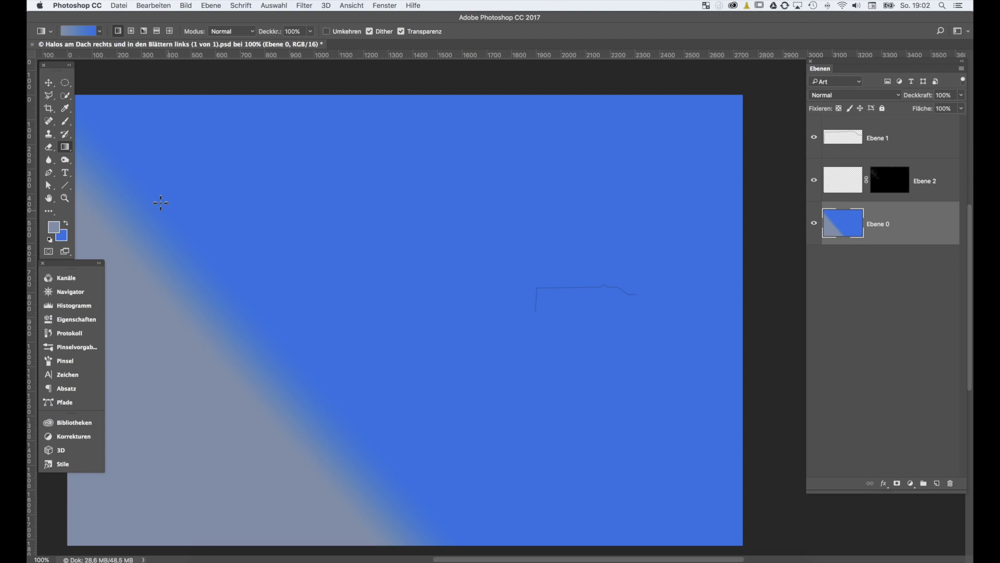
{"action": "key", "text": "ctrl+z"}
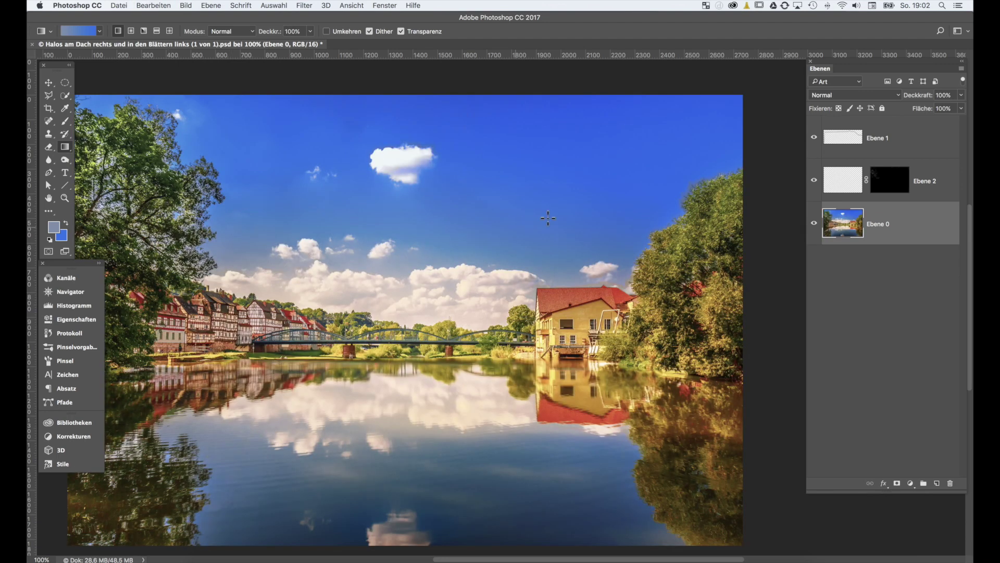
{"action": "left_click", "coordinate": [843, 182]}
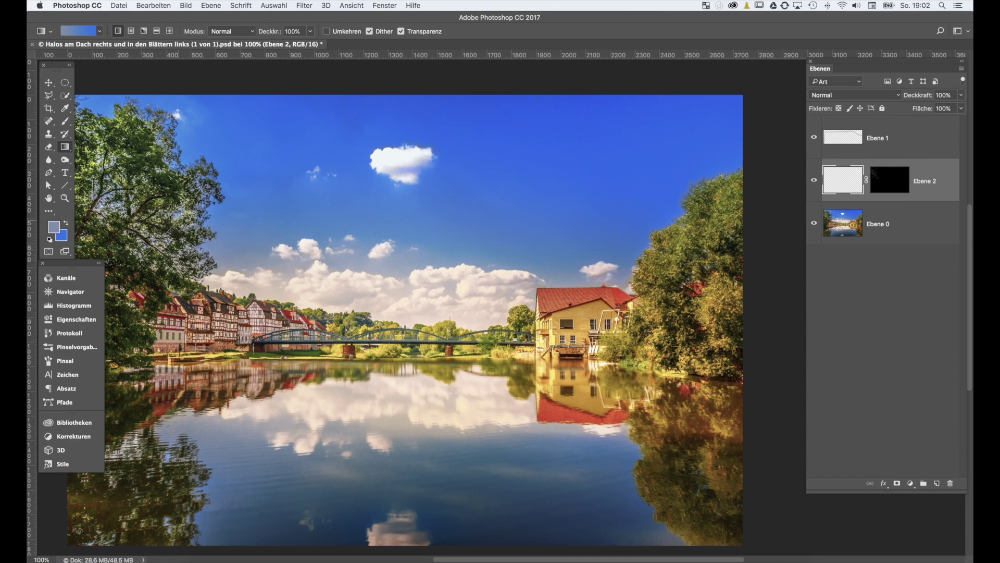
- Fill Ebene 2 with a diagonal grey-to-blue gradient and toggle its visibility to compare
{"action": "left_click_drag", "start_coordinate": [86, 171], "coordinate": [118, 130]}
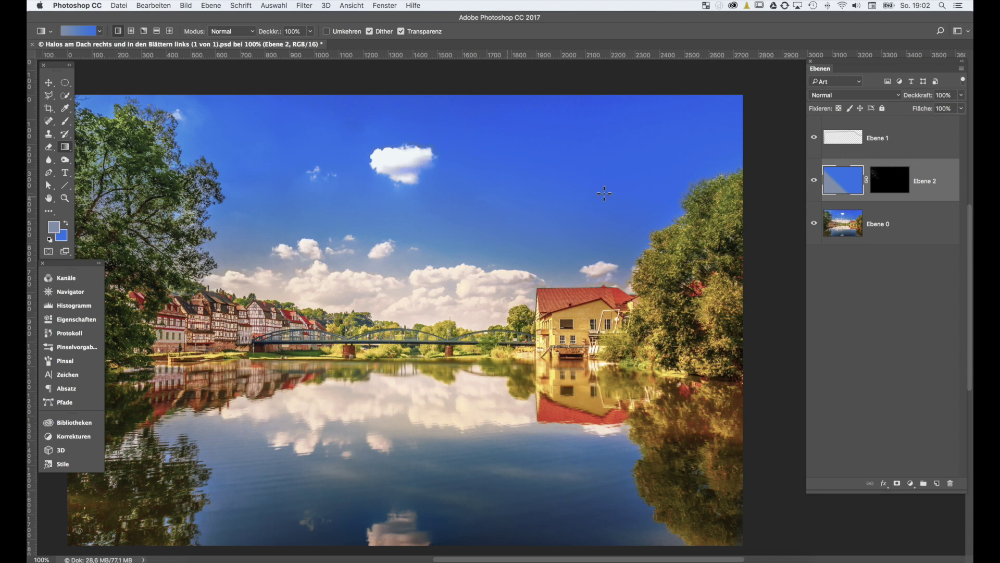
{"action": "left_click", "coordinate": [811, 179]}
{"action": "left_click", "coordinate": [807, 180]}
{"action": "left_click", "coordinate": [807, 180]}
{"action": "left_click", "coordinate": [807, 180]}
{"action": "left_click", "coordinate": [807, 181]}
- Keep toggling the blue sky layer to judge the tree with and without it
{"action": "left_click", "coordinate": [807, 180]}
{"action": "left_click", "coordinate": [807, 180]}
{"action": "left_click", "coordinate": [807, 180]}
{"action": "left_click", "coordinate": [807, 181]}
{"action": "left_click", "coordinate": [811, 181]}
{"action": "left_click", "coordinate": [809, 182]}
{"action": "left_click", "coordinate": [809, 182]}
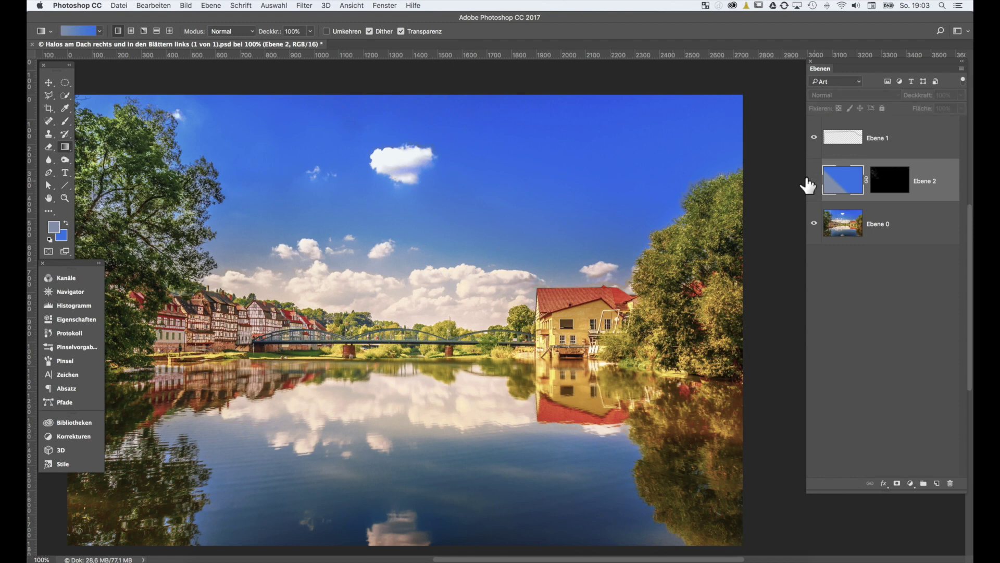
{"action": "left_click", "coordinate": [814, 181]}
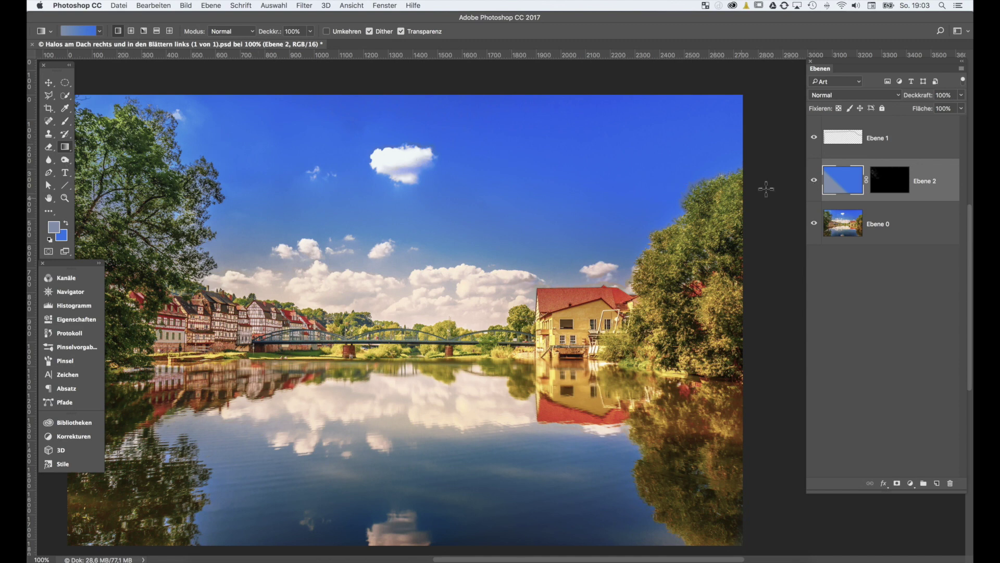
{"action": "left_click", "coordinate": [814, 181]}
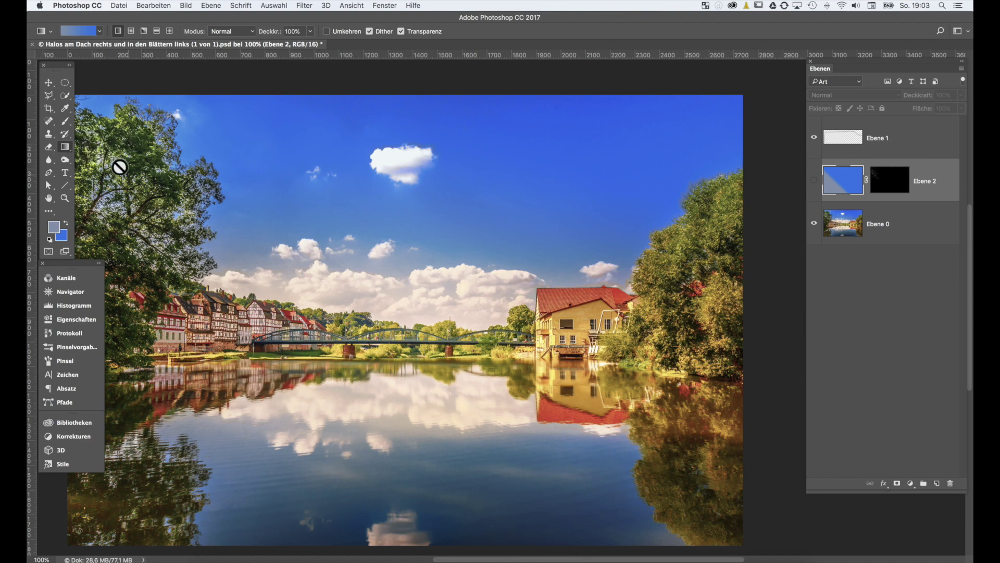
{"action": "left_click", "coordinate": [809, 180]}
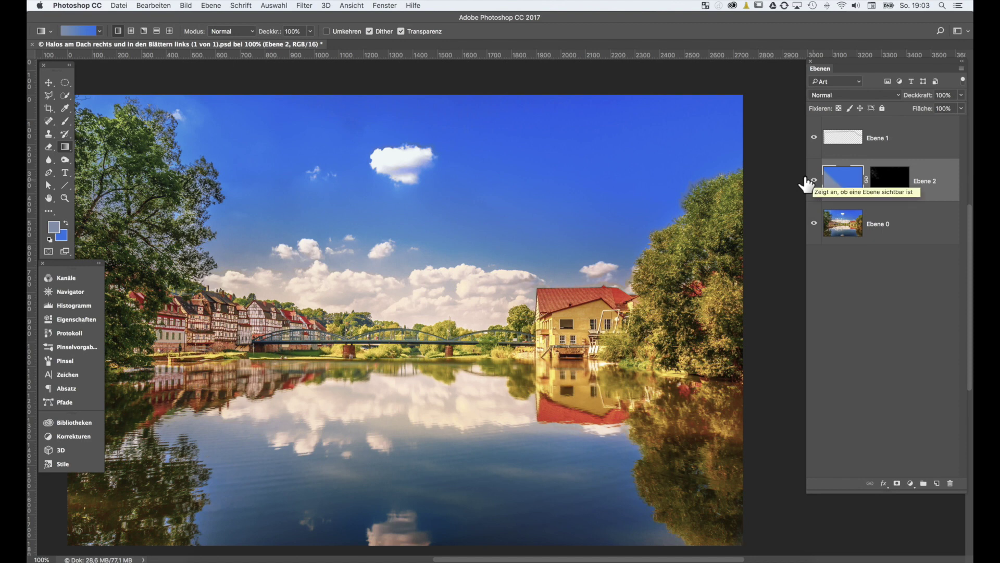
- View Ebene 2's mask on its own, return to the photo, and add empty layer Ebene 3
{"action": "left_click", "coordinate": [893, 183], "text": "alt"}
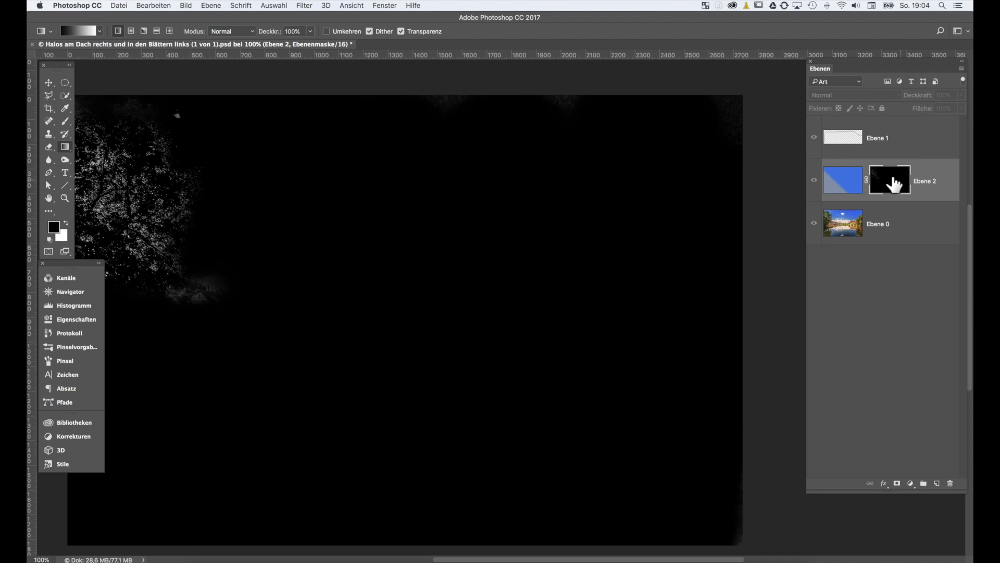
{"action": "left_click", "coordinate": [893, 184], "text": "alt"}
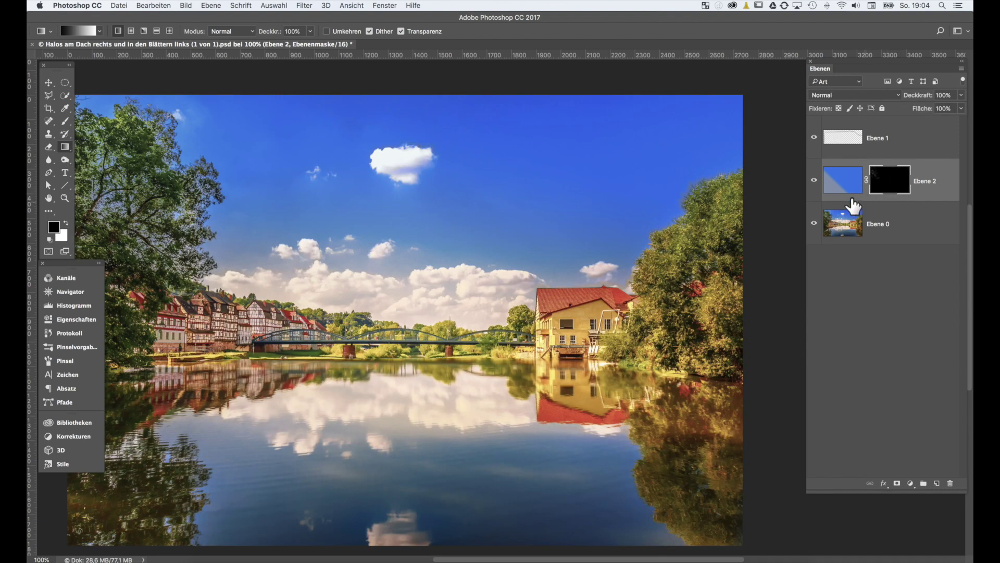
{"action": "left_click", "coordinate": [930, 482]}
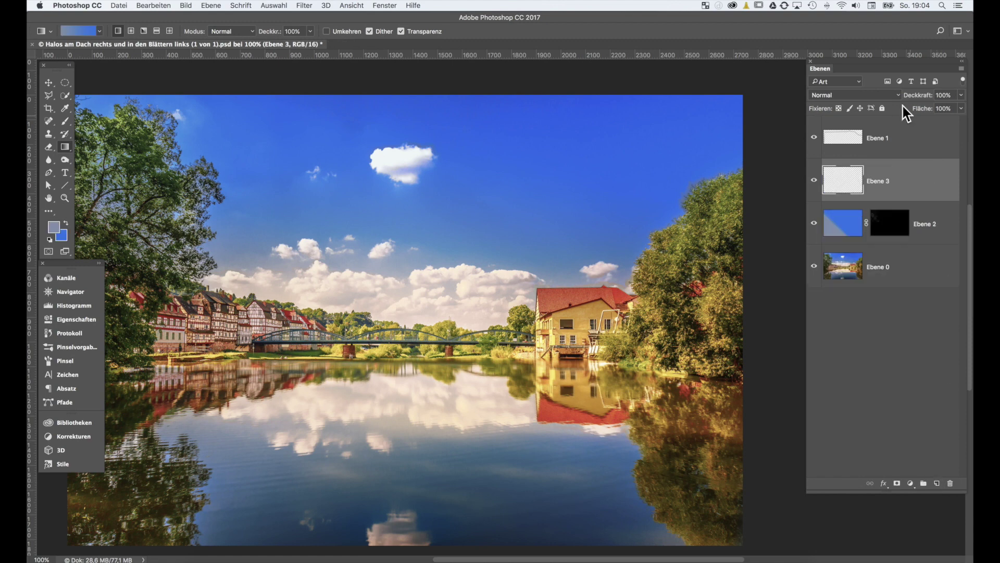
- Set Ebene 3's blend mode to Weiches Licht and zoom in on the left tree
{"action": "left_click", "coordinate": [895, 90]}
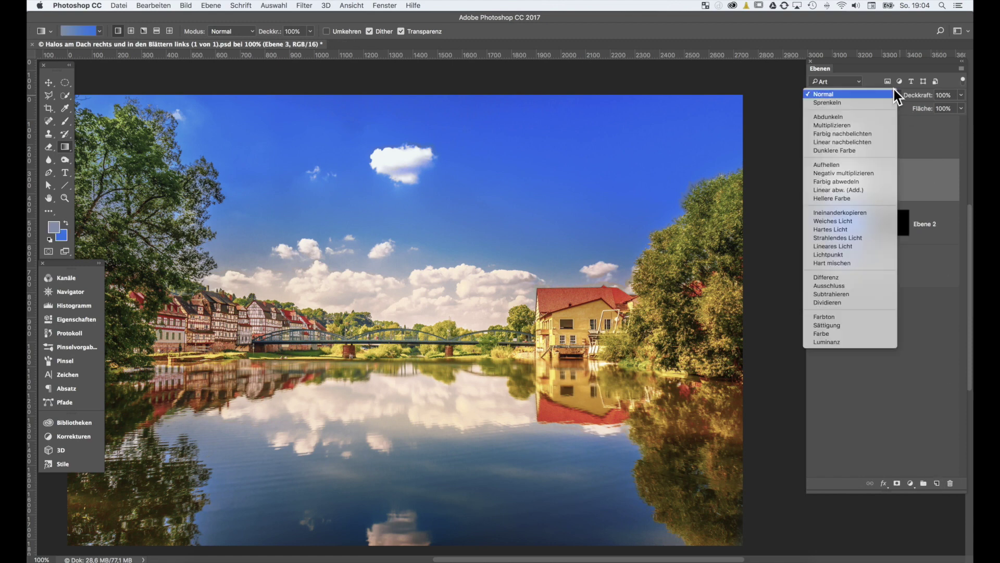
{"action": "left_click", "coordinate": [840, 221]}
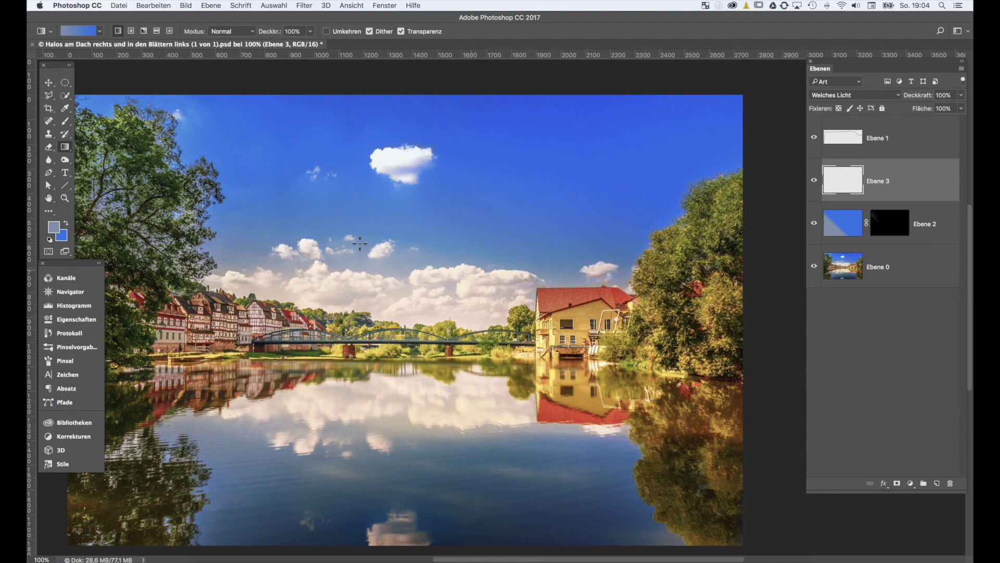
{"action": "key", "text": "super+plus"}
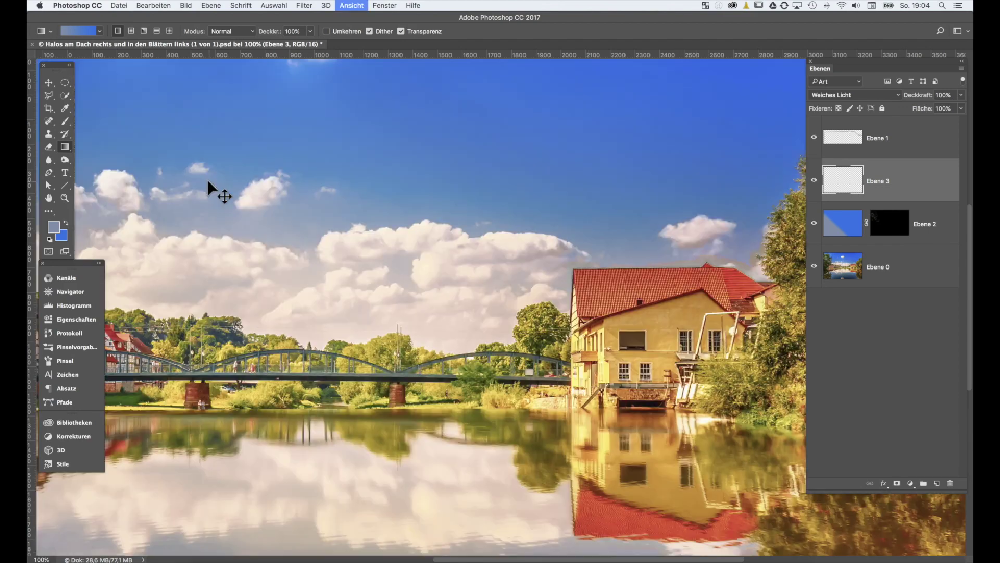
{"action": "key", "text": "super+plus"}
{"action": "left_click_drag", "start_coordinate": [195, 174], "coordinate": [752, 239]}
{"action": "mouse_move", "coordinate": [420, 219]}
{"action": "left_mouse_down"}
{"action": "mouse_move", "coordinate": [484, 229]}
{"action": "mouse_move", "coordinate": [502, 263]}
{"action": "mouse_move", "coordinate": [701, 333]}
{"action": "mouse_move", "coordinate": [761, 419]}
{"action": "mouse_move", "coordinate": [766, 444]}
{"action": "left_mouse_up"}
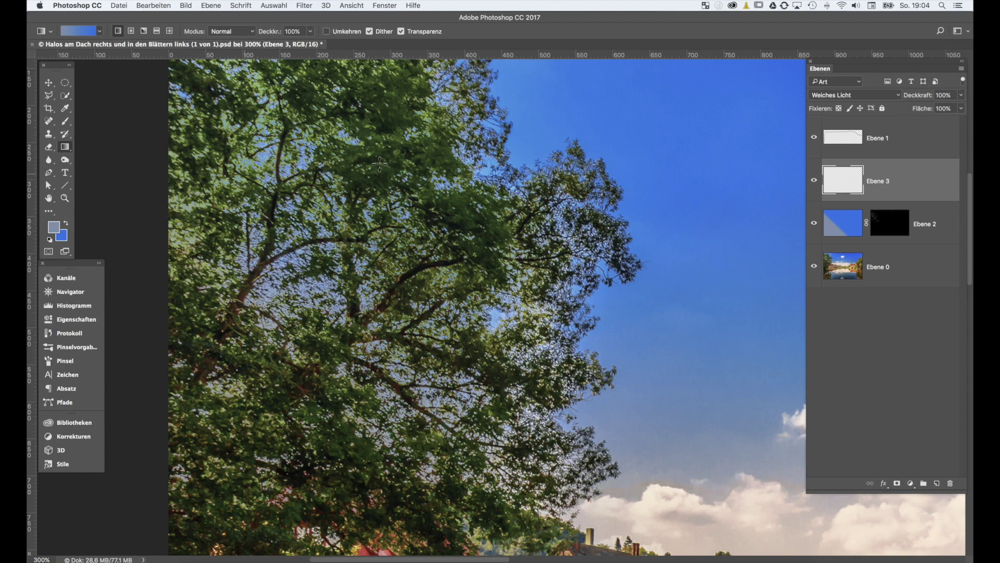
- Toggle the blue sky layer repeatedly to check the gaps between the leaves
{"action": "left_click", "coordinate": [808, 222]}
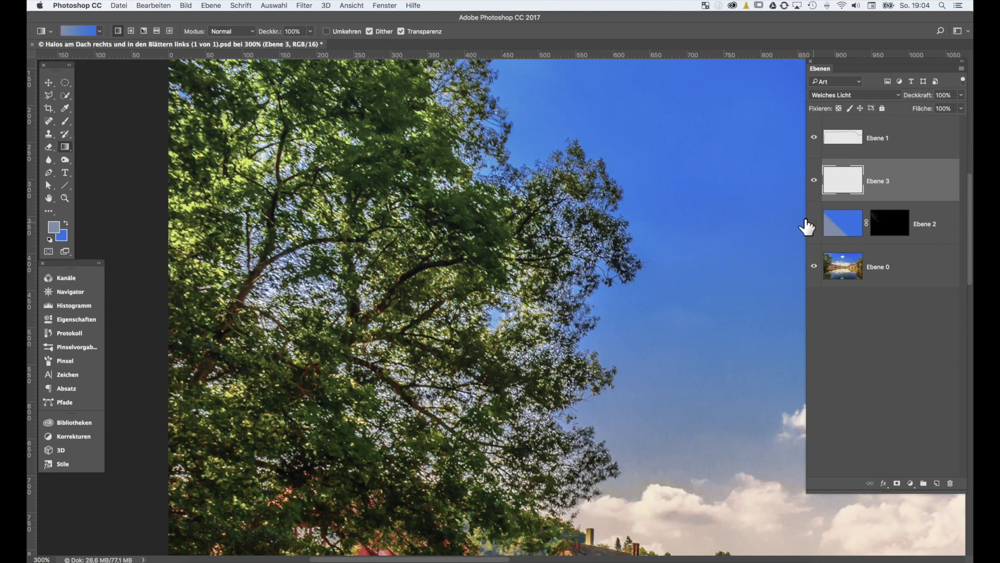
{"action": "left_click", "coordinate": [809, 223]}
{"action": "left_click", "coordinate": [809, 224]}
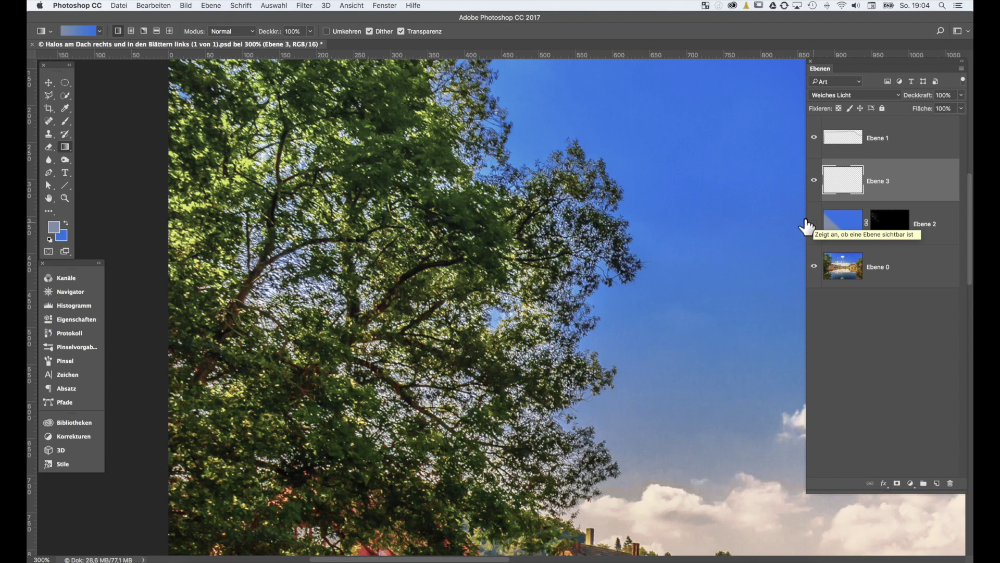
{"action": "left_click", "coordinate": [808, 224]}
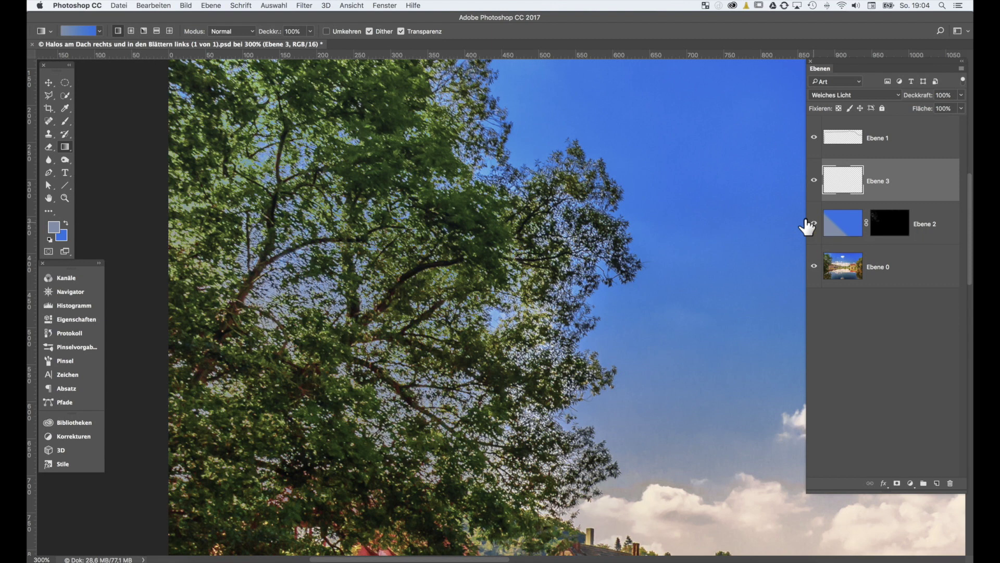
{"action": "left_click", "coordinate": [812, 224]}
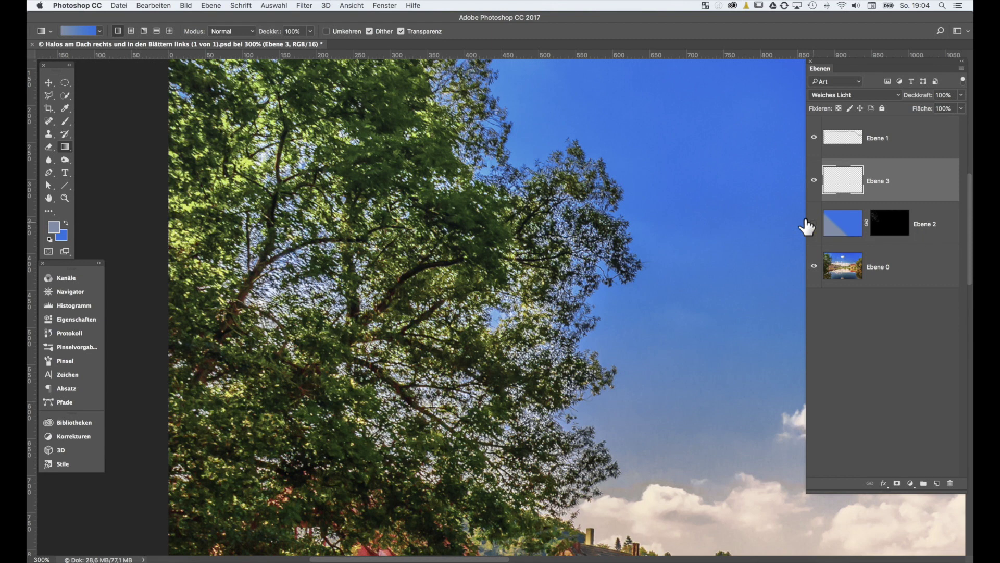
{"action": "left_click", "coordinate": [808, 224]}
{"action": "left_click", "coordinate": [808, 224]}
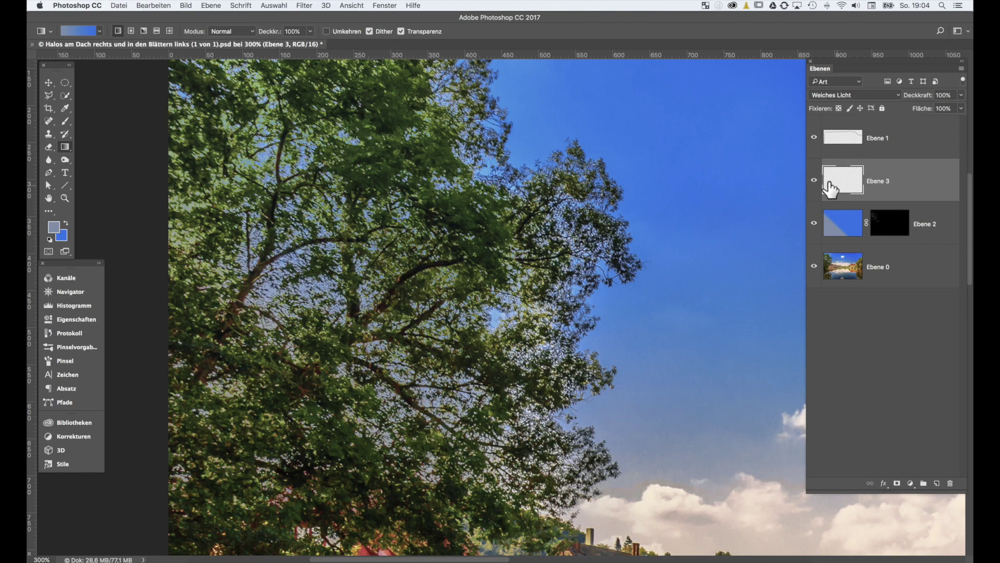
- Pan across the houses, clouds and bridge, then open the foreground colour picker
{"action": "mouse_move", "coordinate": [681, 295]}
{"action": "left_mouse_down"}
{"action": "mouse_move", "coordinate": [528, 161]}
{"action": "mouse_move", "coordinate": [373, 99]}
{"action": "left_mouse_up"}
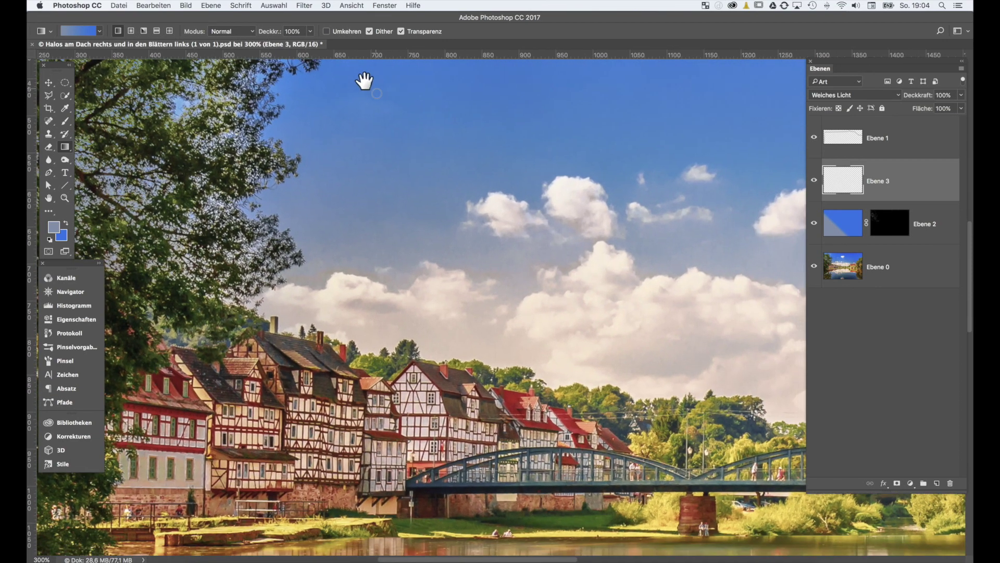
{"action": "mouse_move", "coordinate": [550, 274]}
{"action": "left_mouse_down"}
{"action": "mouse_move", "coordinate": [456, 230]}
{"action": "mouse_move", "coordinate": [351, 214]}
{"action": "left_mouse_up"}
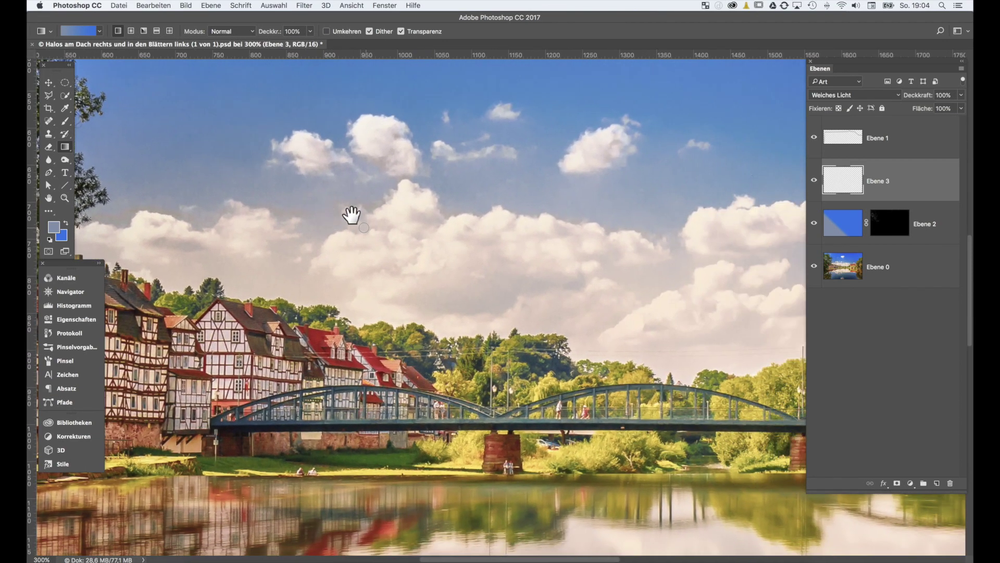
{"action": "left_click_drag", "start_coordinate": [540, 269], "coordinate": [411, 263]}
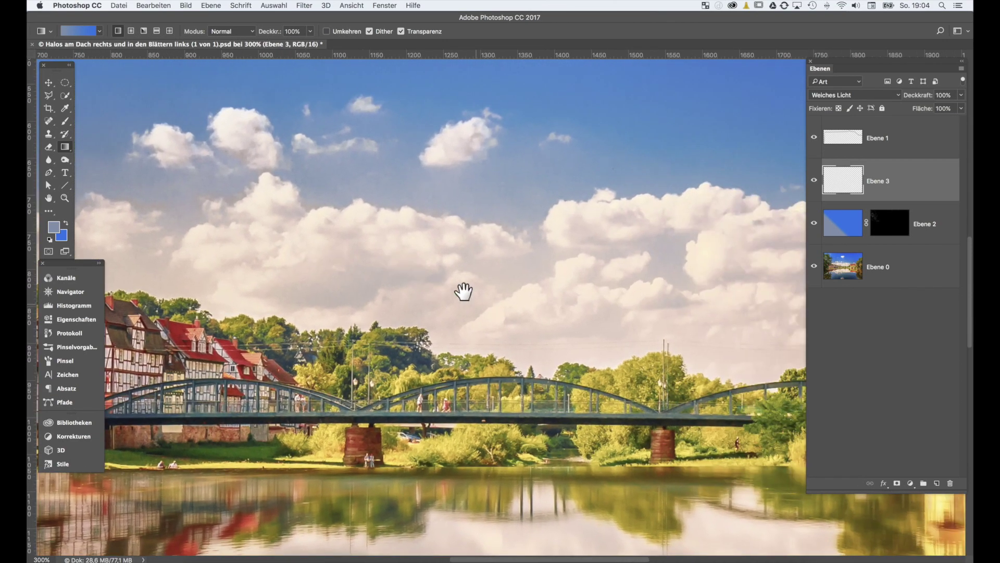
{"action": "left_click_drag", "start_coordinate": [462, 290], "coordinate": [377, 286]}
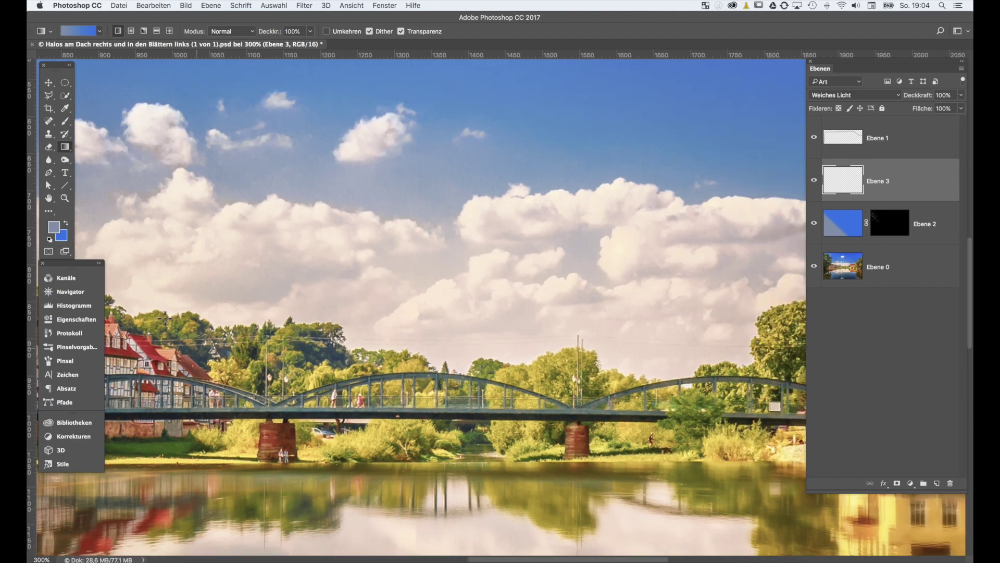
{"action": "left_click", "coordinate": [54, 227]}
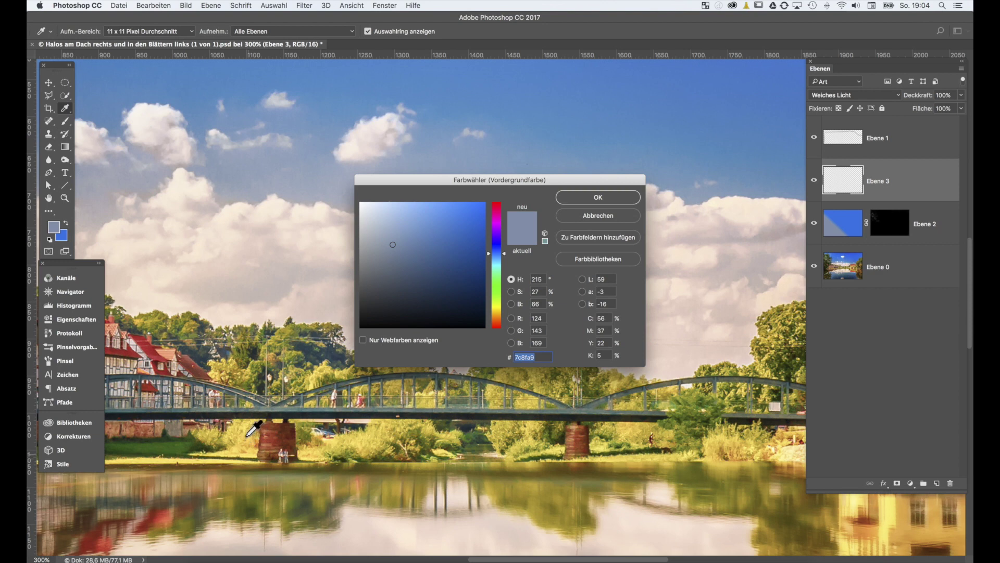
- Sample yellows from the sunlit grass and tune them to a bright yellow #f3ed49
{"action": "left_click", "coordinate": [239, 452]}
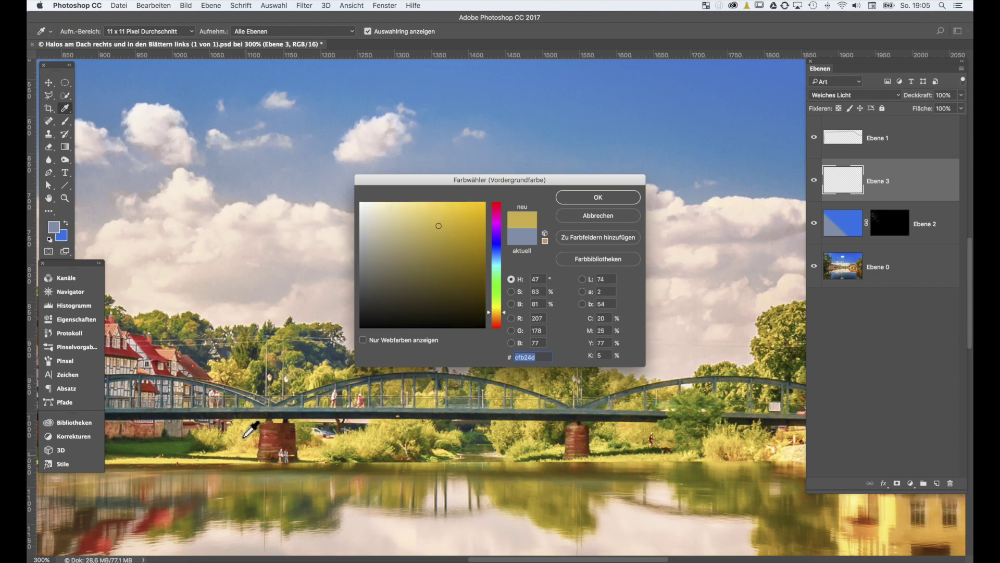
{"action": "left_click", "coordinate": [215, 433]}
{"action": "left_click", "coordinate": [139, 455]}
{"action": "left_click", "coordinate": [146, 455]}
{"action": "left_click", "coordinate": [495, 307]}
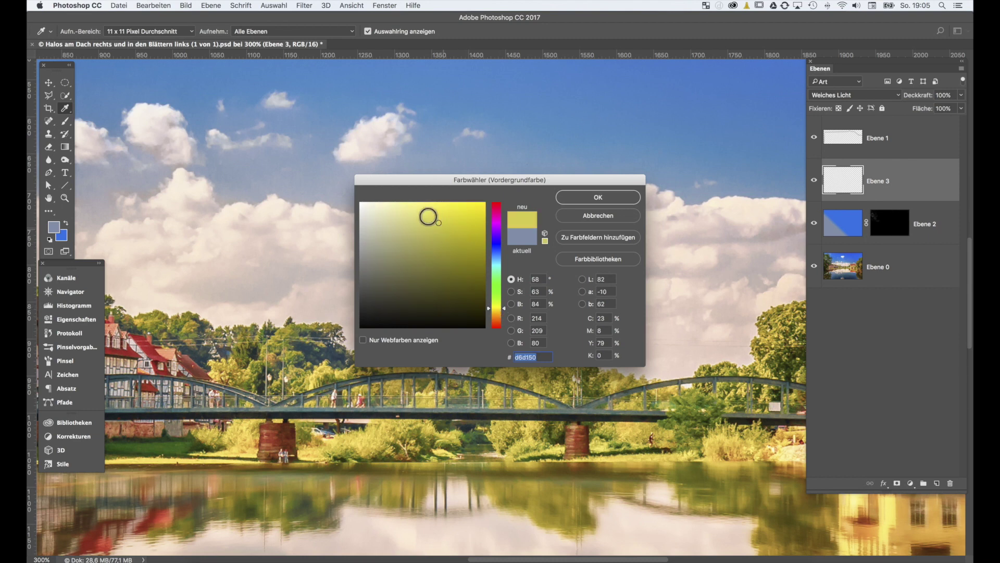
{"action": "left_click_drag", "start_coordinate": [430, 212], "coordinate": [448, 208]}
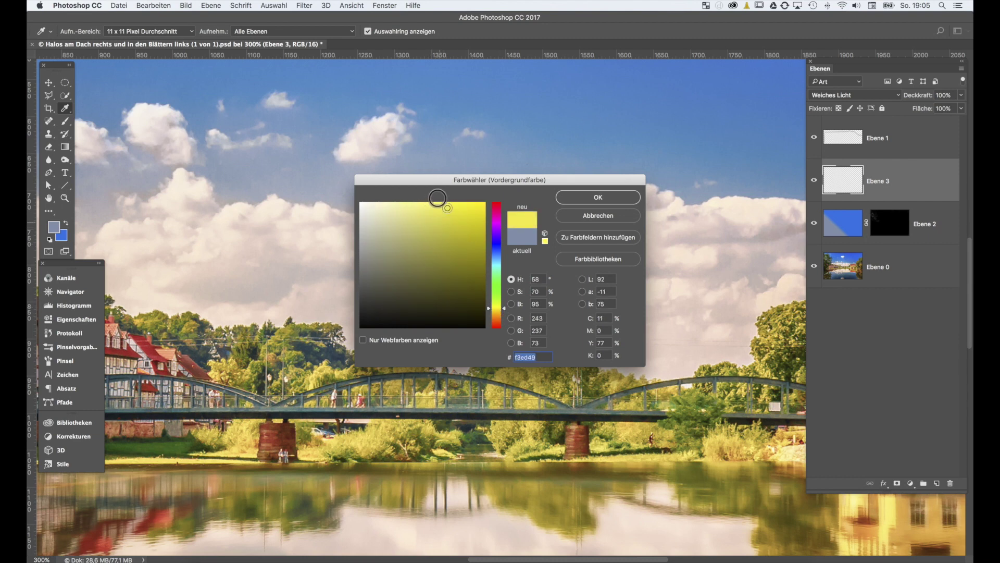
- Confirm the yellow colour and switch to a smaller soft brush over the left tree
{"action": "left_click", "coordinate": [604, 198]}
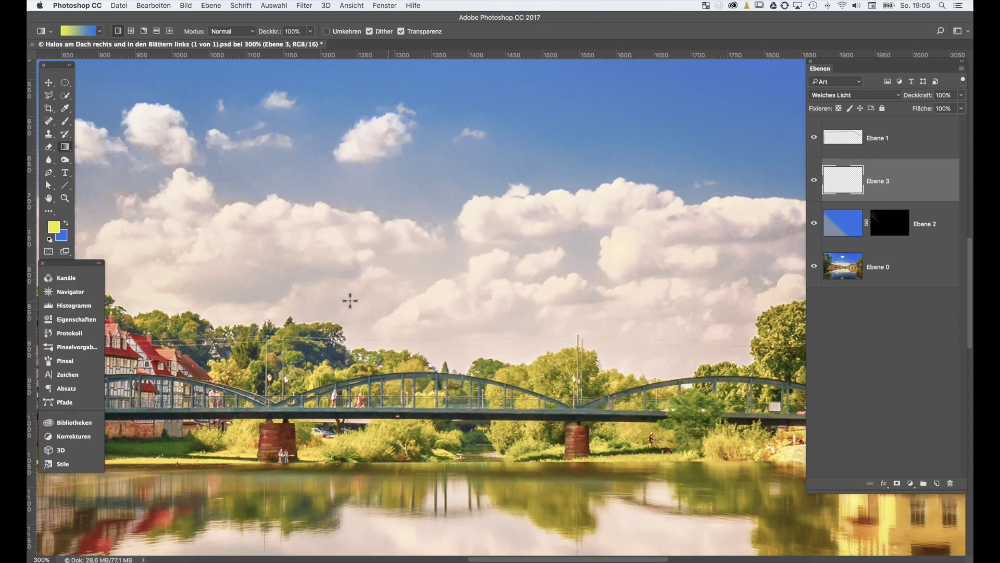
{"action": "left_click_drag", "start_coordinate": [485, 327], "coordinate": [808, 368]}
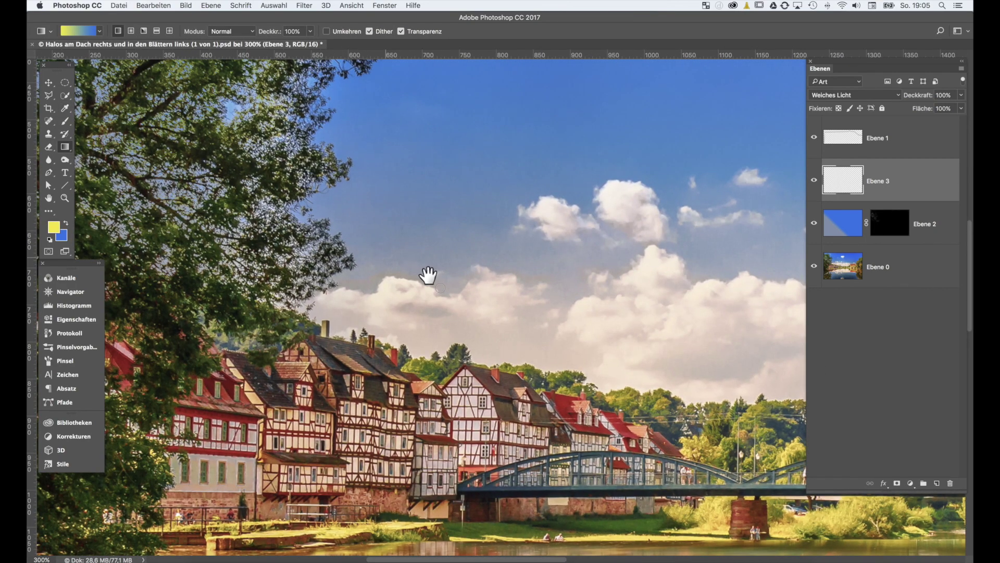
{"action": "left_click_drag", "start_coordinate": [429, 274], "coordinate": [619, 393]}
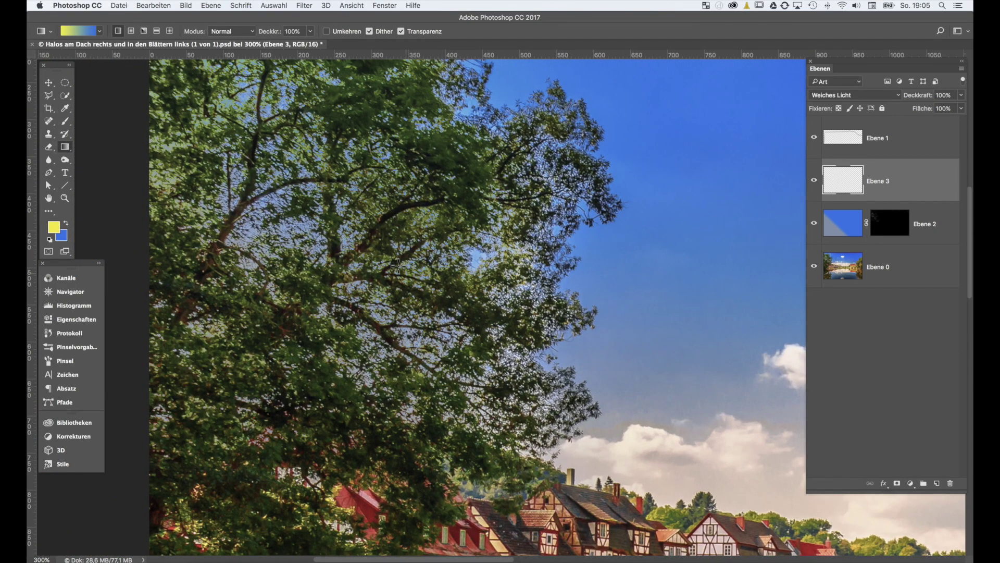
{"action": "left_click", "coordinate": [65, 121]}
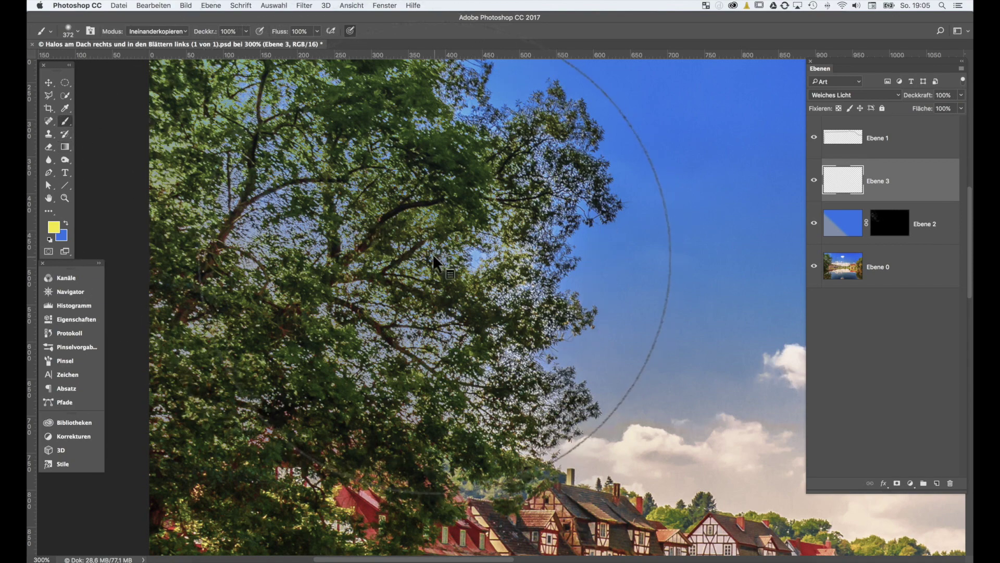
{"action": "left_click_drag", "start_coordinate": [432, 255], "coordinate": [175, 264]}
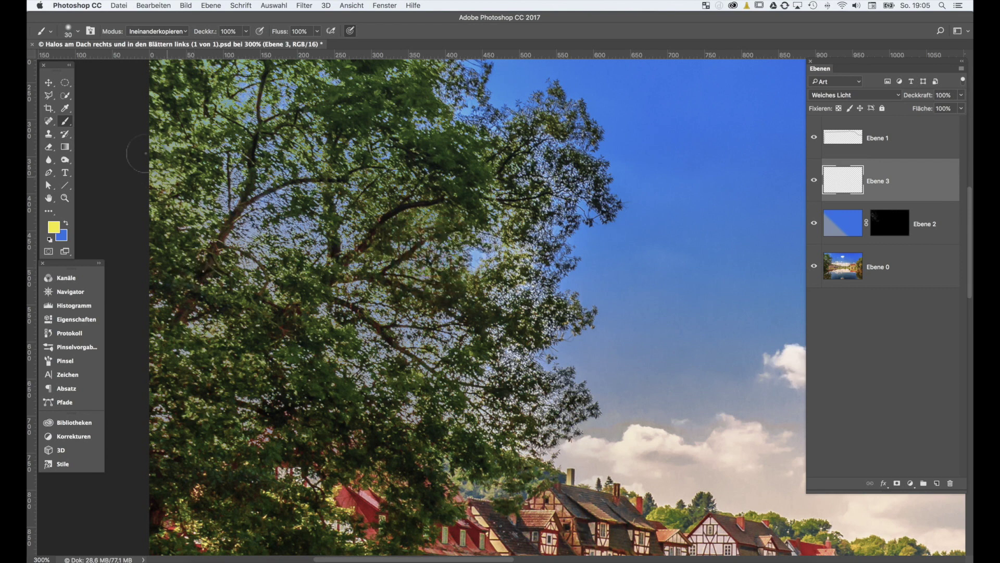
- Paint yellow light into the tree's left, upper-left, right and lower foliage
{"action": "mouse_move", "coordinate": [177, 190]}
{"action": "left_mouse_down"}
{"action": "mouse_move", "coordinate": [156, 167]}
{"action": "mouse_move", "coordinate": [222, 128]}
{"action": "left_mouse_up"}
{"action": "left_click_drag", "start_coordinate": [174, 182], "coordinate": [156, 175]}
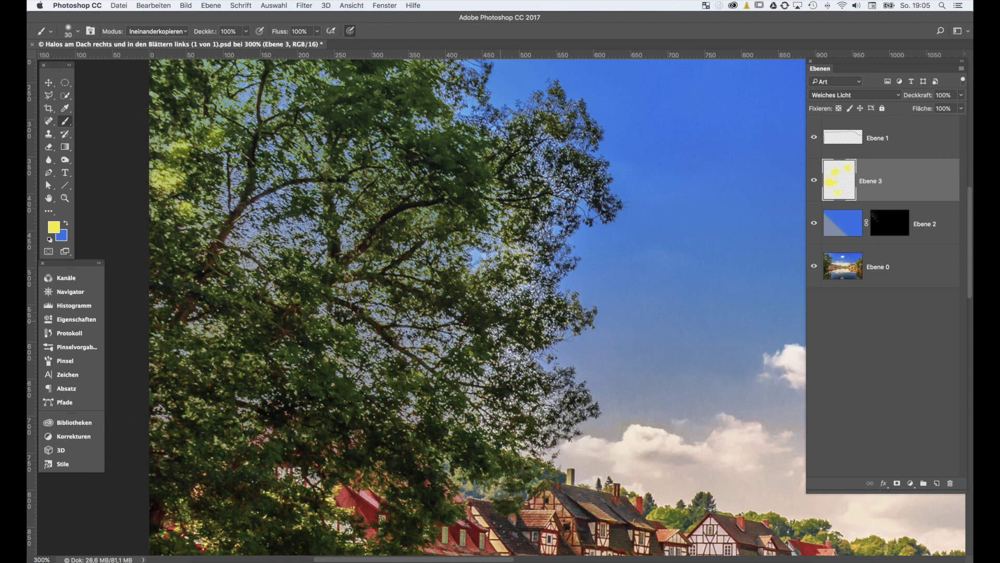
{"action": "left_click_drag", "start_coordinate": [494, 258], "coordinate": [513, 258]}
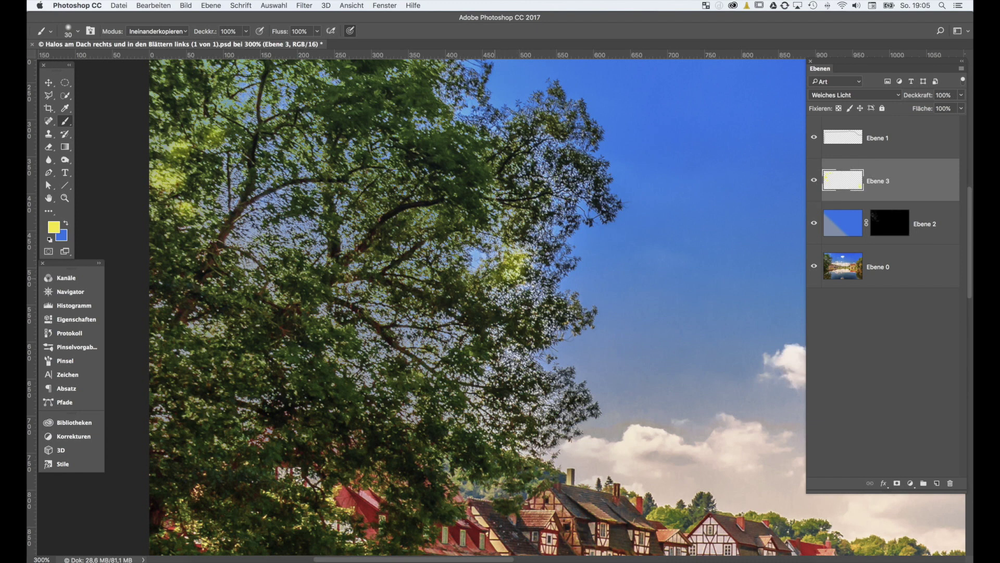
{"action": "mouse_move", "coordinate": [284, 144]}
{"action": "left_mouse_down"}
{"action": "mouse_move", "coordinate": [307, 148]}
{"action": "mouse_move", "coordinate": [372, 209]}
{"action": "mouse_move", "coordinate": [411, 224]}
{"action": "left_mouse_up"}
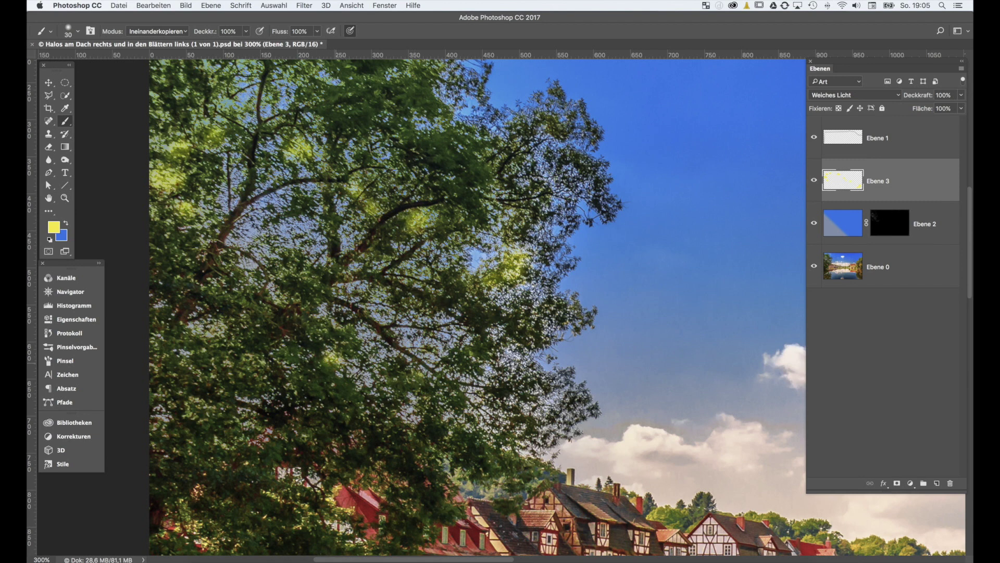
{"action": "left_click_drag", "start_coordinate": [329, 336], "coordinate": [349, 325]}
{"action": "mouse_move", "coordinate": [242, 359]}
{"action": "left_mouse_down"}
{"action": "mouse_move", "coordinate": [250, 367]}
{"action": "mouse_move", "coordinate": [198, 328]}
{"action": "mouse_move", "coordinate": [183, 368]}
{"action": "left_mouse_up"}
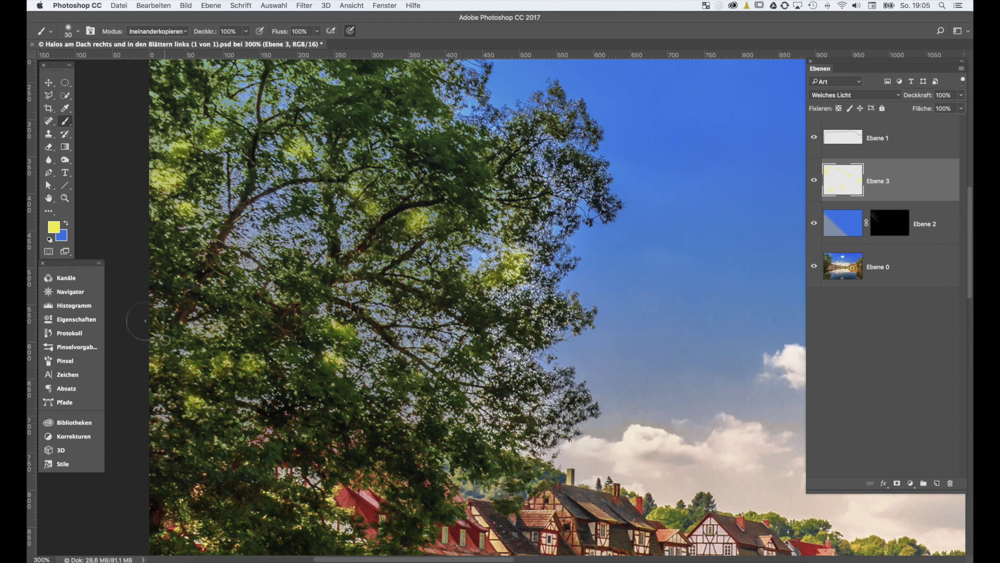
{"action": "mouse_move", "coordinate": [143, 96]}
{"action": "left_mouse_down"}
{"action": "mouse_move", "coordinate": [167, 106]}
{"action": "mouse_move", "coordinate": [205, 88]}
{"action": "mouse_move", "coordinate": [325, 68]}
{"action": "left_mouse_up"}
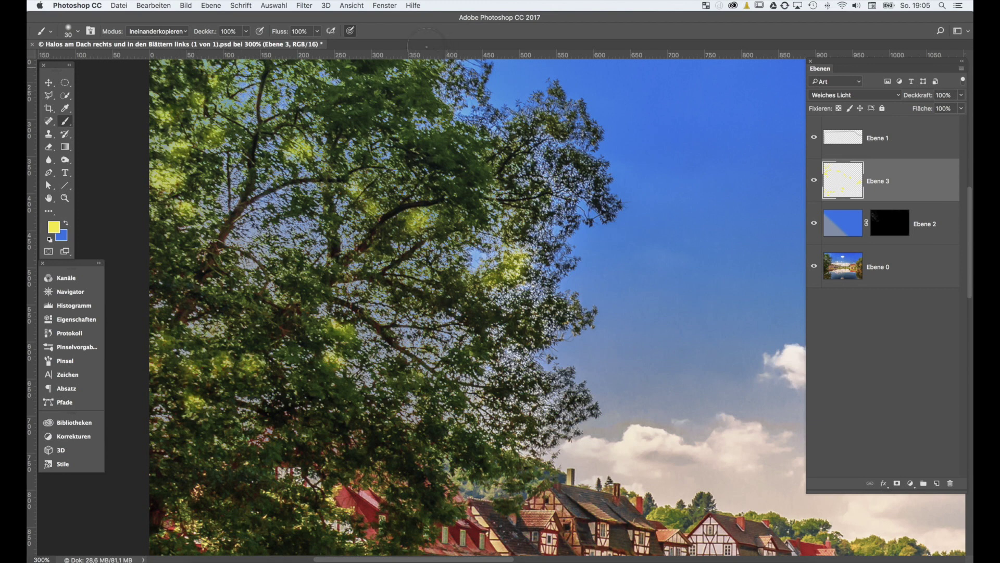
- Add more yellow to the treetop, upper-right leaves and remaining lower foliage
{"action": "left_click_drag", "start_coordinate": [438, 68], "coordinate": [401, 78]}
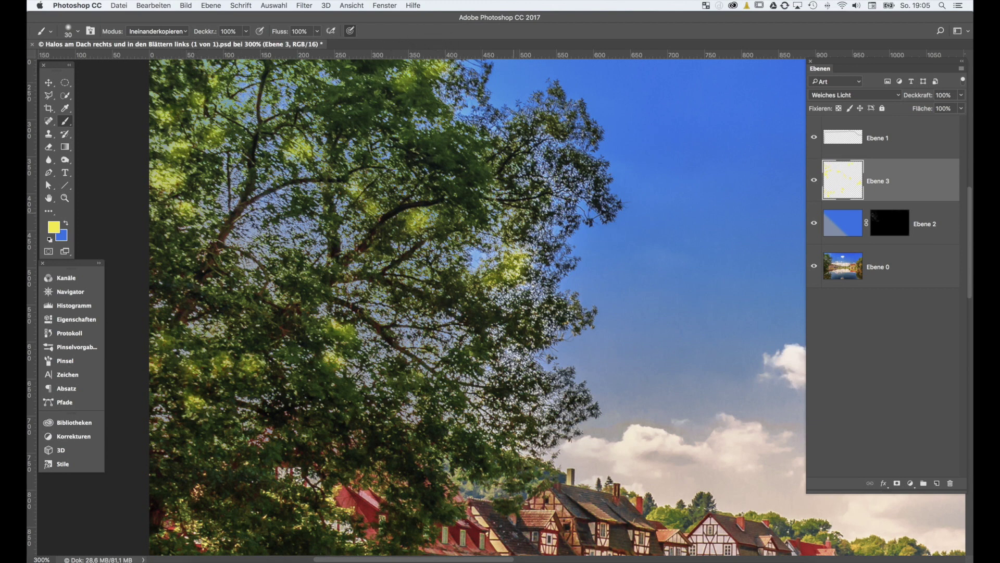
{"action": "mouse_move", "coordinate": [513, 211]}
{"action": "left_mouse_down"}
{"action": "mouse_move", "coordinate": [519, 240]}
{"action": "mouse_move", "coordinate": [513, 208]}
{"action": "left_mouse_up"}
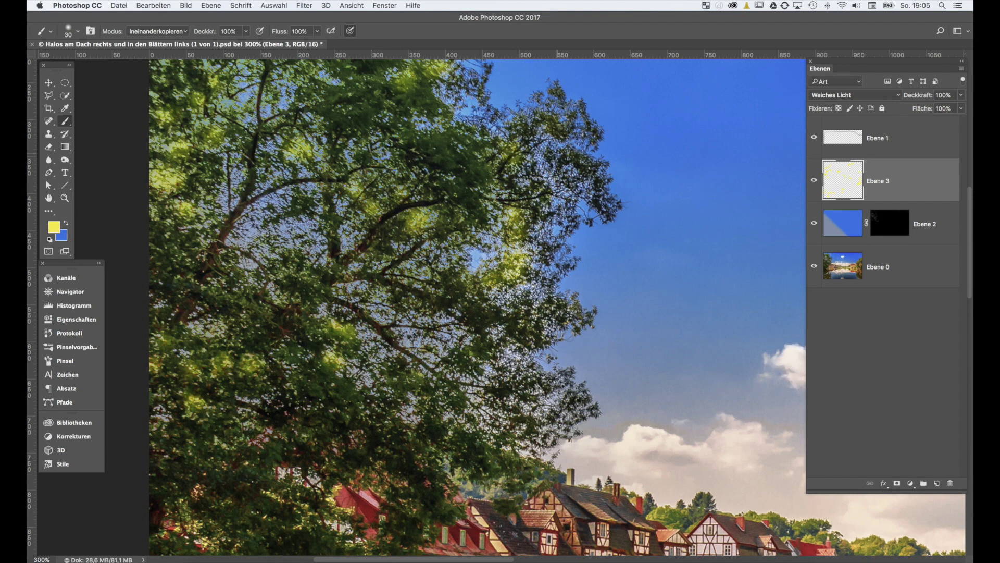
{"action": "left_click_drag", "start_coordinate": [553, 148], "coordinate": [573, 156]}
{"action": "left_click_drag", "start_coordinate": [557, 96], "coordinate": [530, 112]}
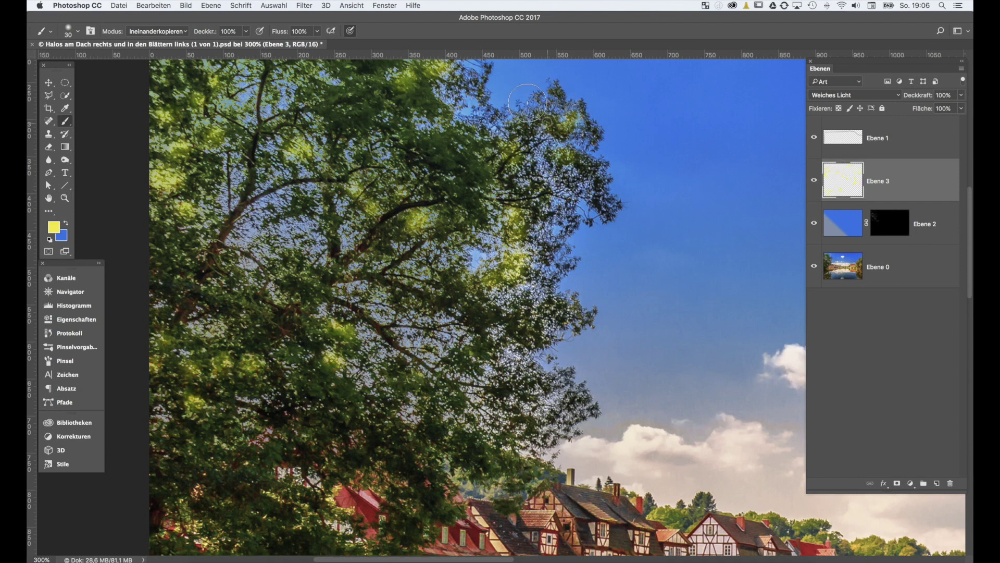
{"action": "left_click_drag", "start_coordinate": [417, 104], "coordinate": [360, 68]}
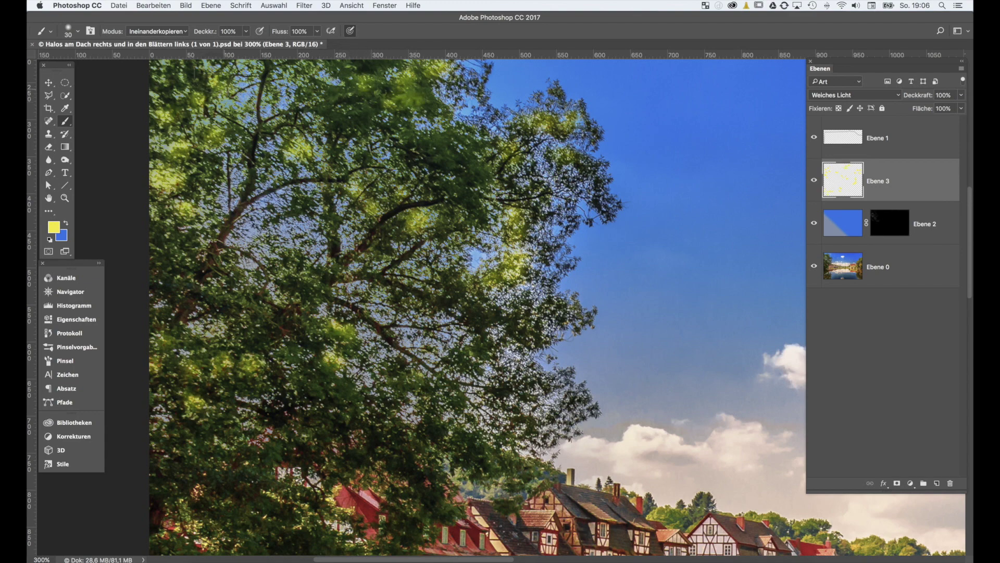
{"action": "left_click_drag", "start_coordinate": [189, 73], "coordinate": [202, 86]}
{"action": "left_click_drag", "start_coordinate": [205, 278], "coordinate": [235, 298]}
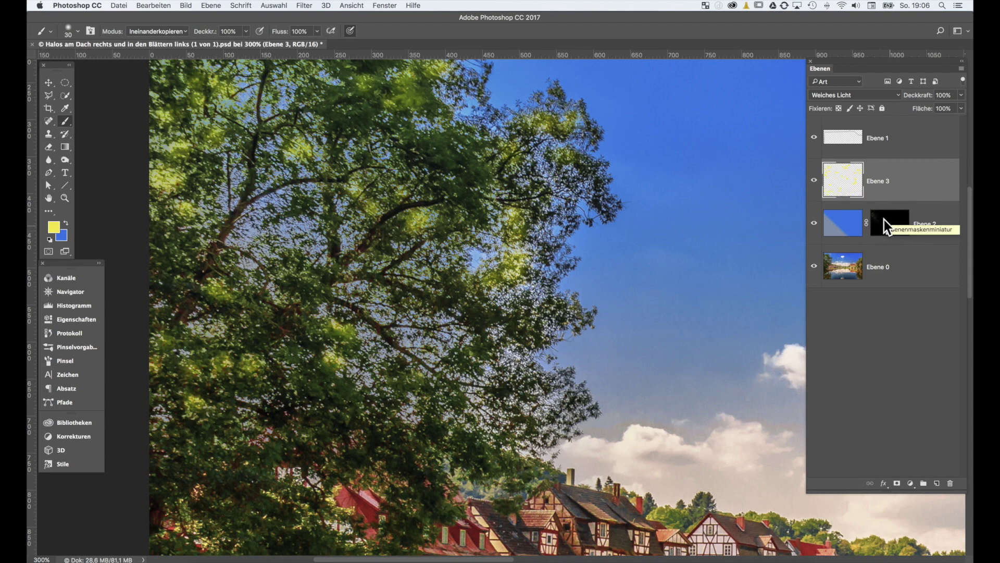
- Copy Ebene 2's mask onto Ebene 3 and toggle Ebene 3 to compare
{"action": "mouse_move", "coordinate": [882, 224]}
{"action": "left_mouse_down"}
{"action": "mouse_move", "coordinate": [895, 182]}
{"action": "mouse_move", "coordinate": [885, 181]}
{"action": "left_mouse_up"}
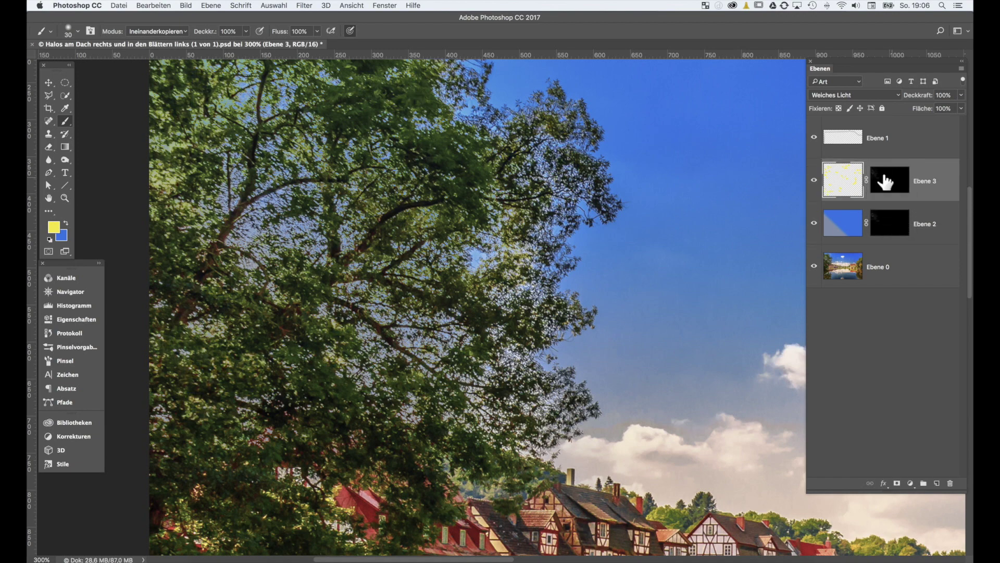
{"action": "left_click", "coordinate": [808, 179]}
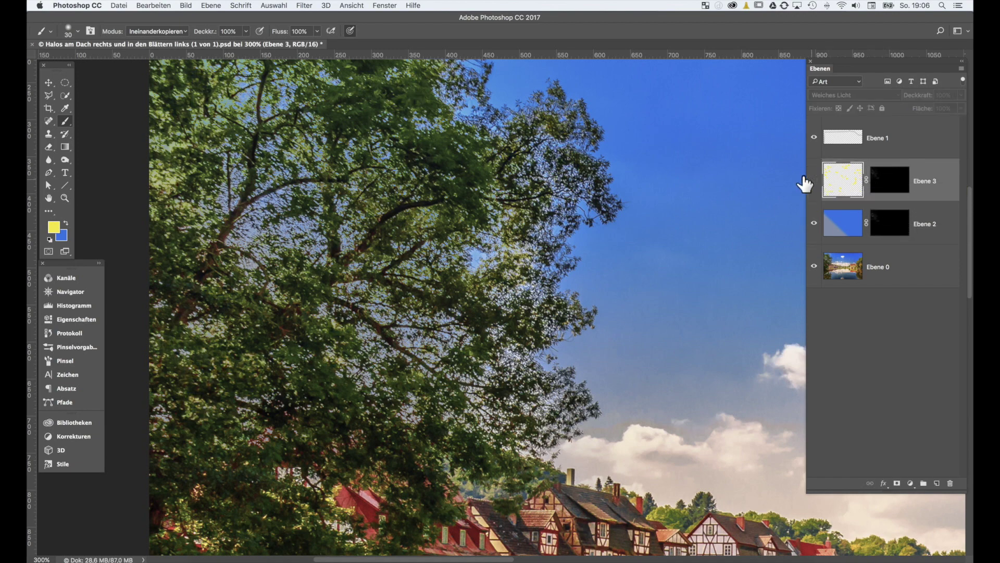
{"action": "left_click", "coordinate": [807, 181]}
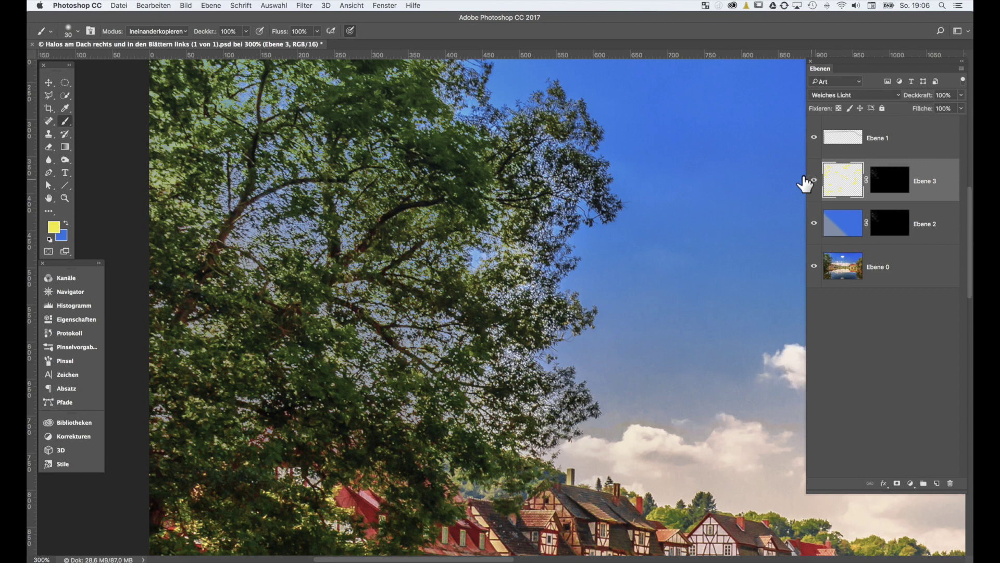
{"action": "left_click", "coordinate": [806, 182]}
{"action": "left_click", "coordinate": [807, 181]}
- Try Farbe blending, then set Ebene 3 to Normal at 51% opacity
{"action": "left_click", "coordinate": [889, 90]}
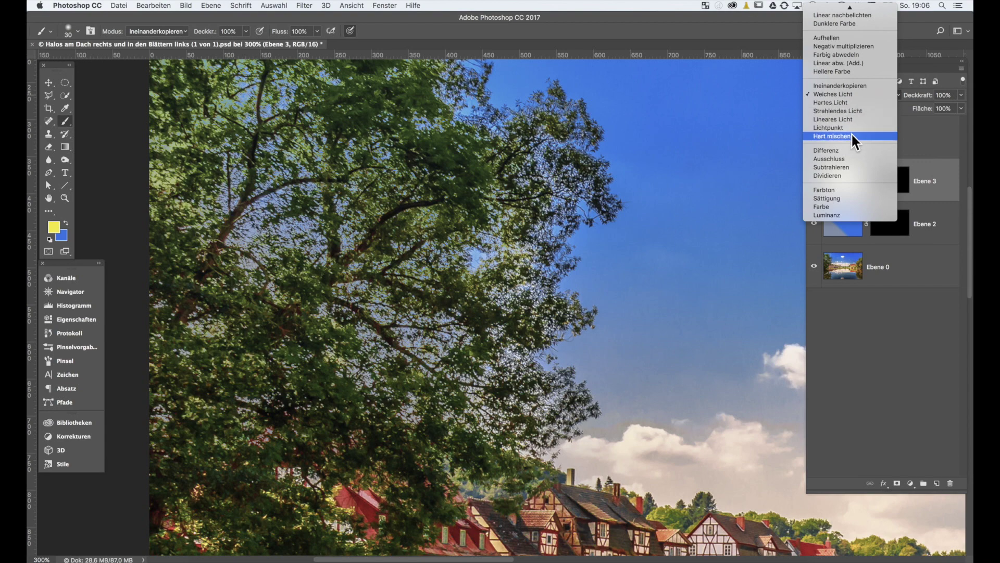
{"action": "left_click", "coordinate": [838, 202]}
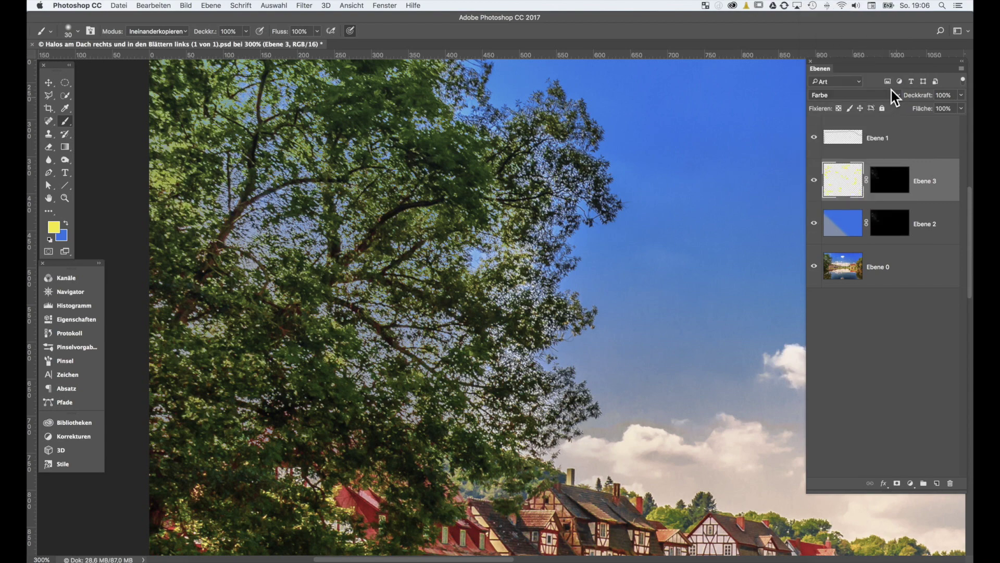
{"action": "left_click", "coordinate": [892, 94]}
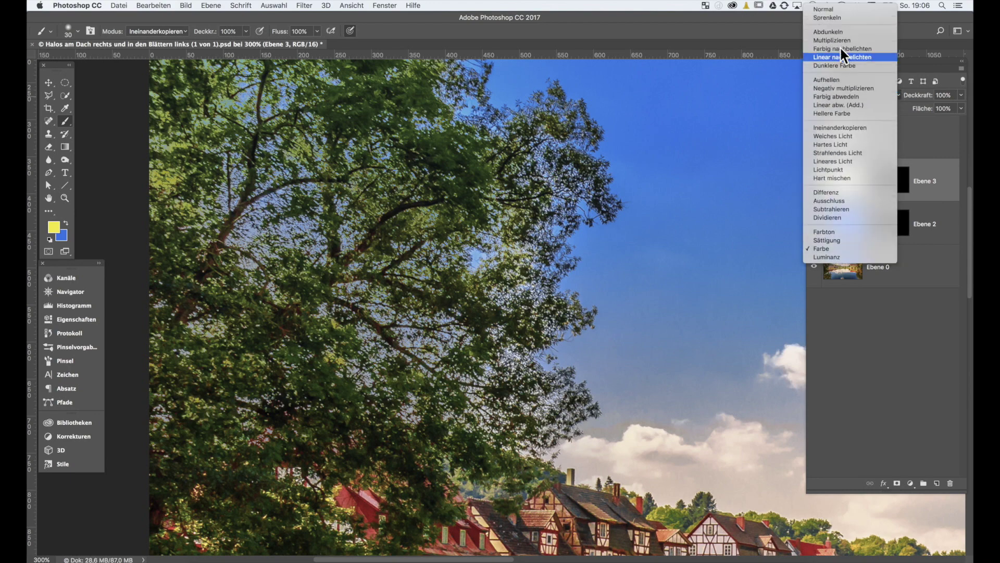
{"action": "left_click", "coordinate": [827, 9]}
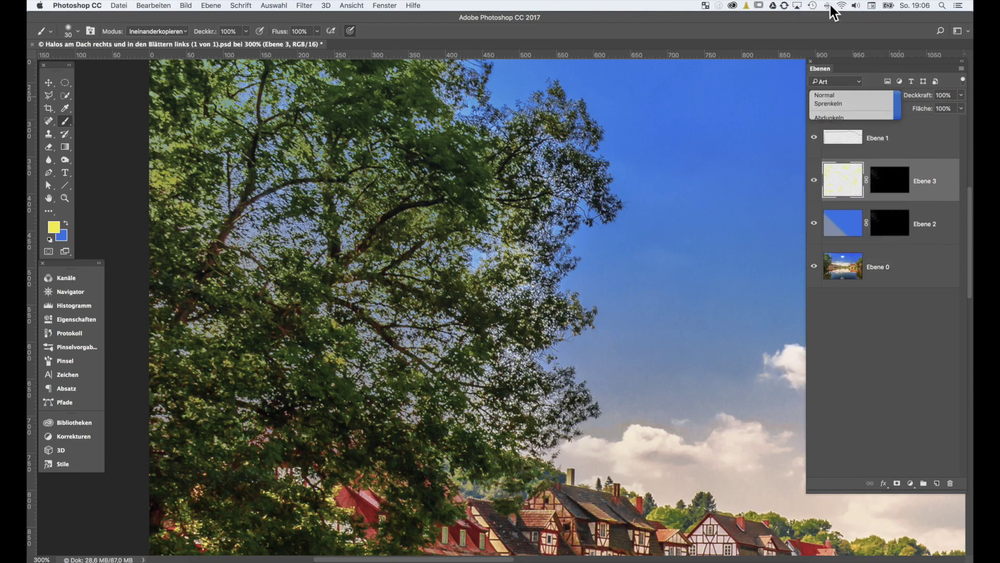
{"action": "left_click", "coordinate": [957, 91]}
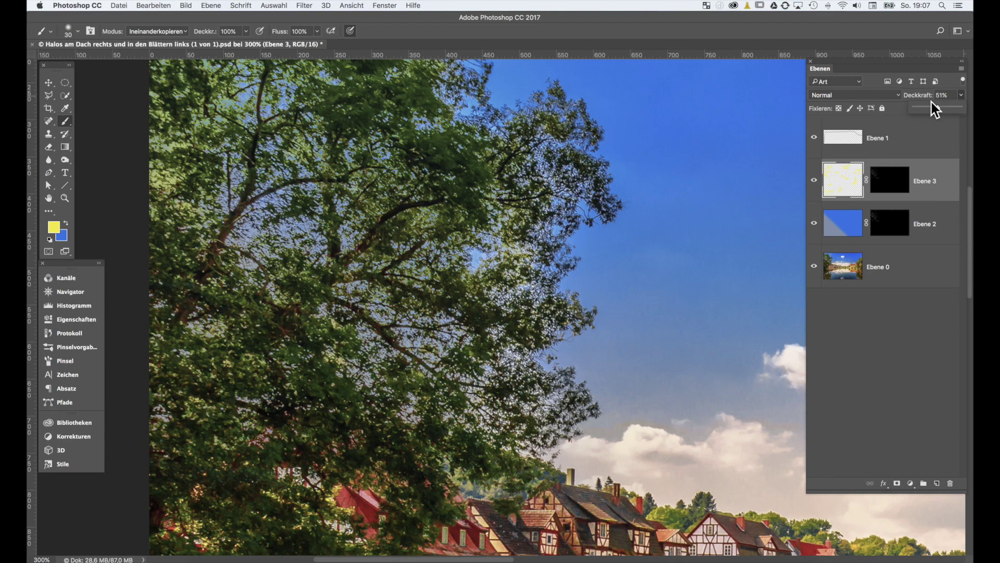
- Deselect all layers, fit the image on screen, and compare the original Ebene 0 with all edits
{"action": "left_click", "coordinate": [921, 317]}
{"action": "key", "text": "super+0"}
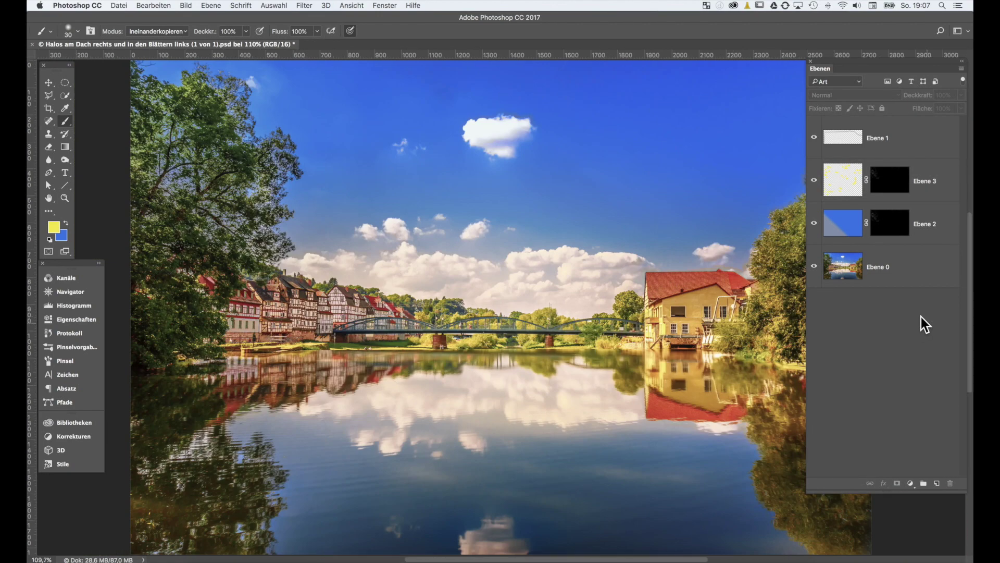
{"action": "left_click", "coordinate": [806, 267], "text": "alt"}
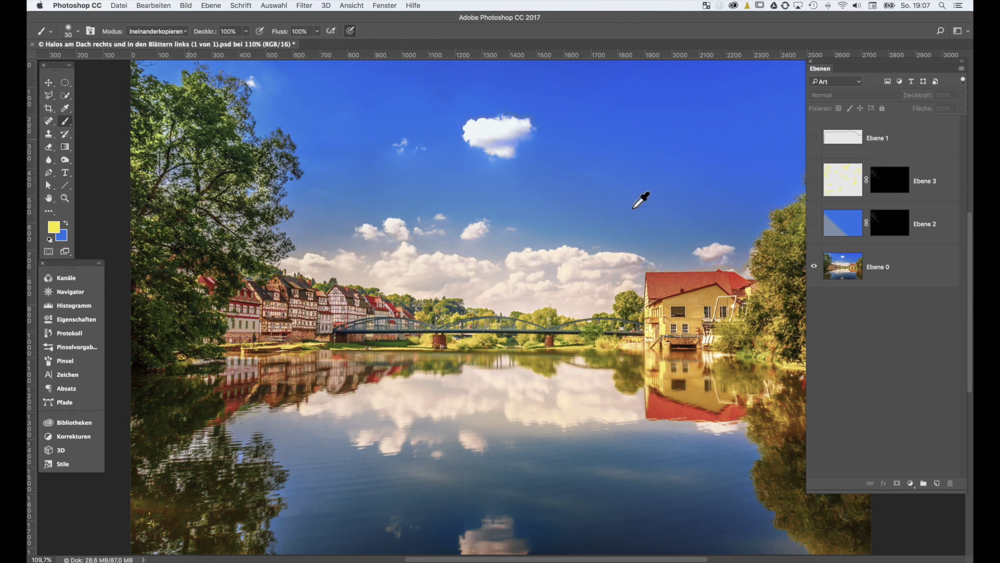
{"action": "left_click", "coordinate": [808, 268], "text": "alt"}
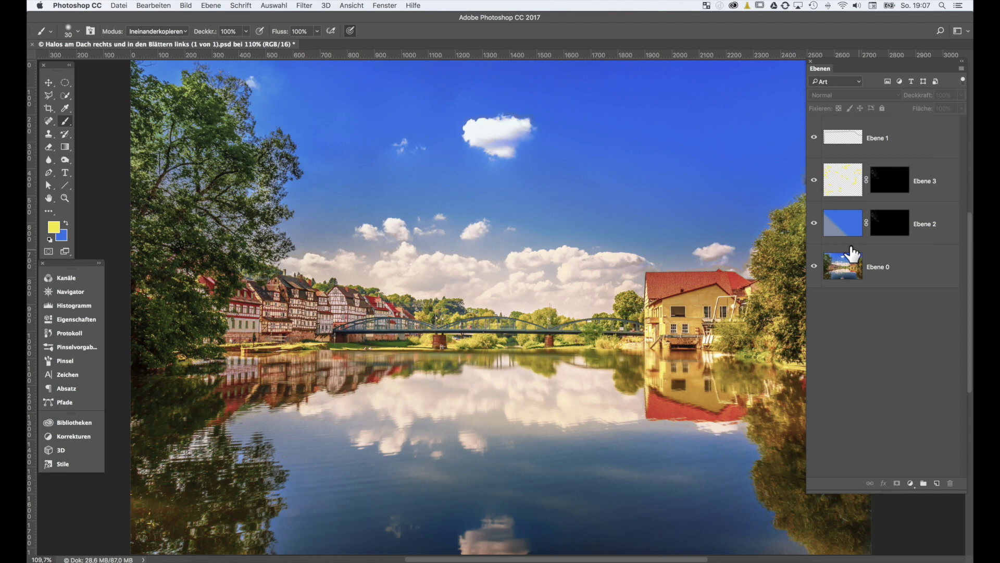
{"action": "left_click", "coordinate": [809, 270], "text": "alt"}
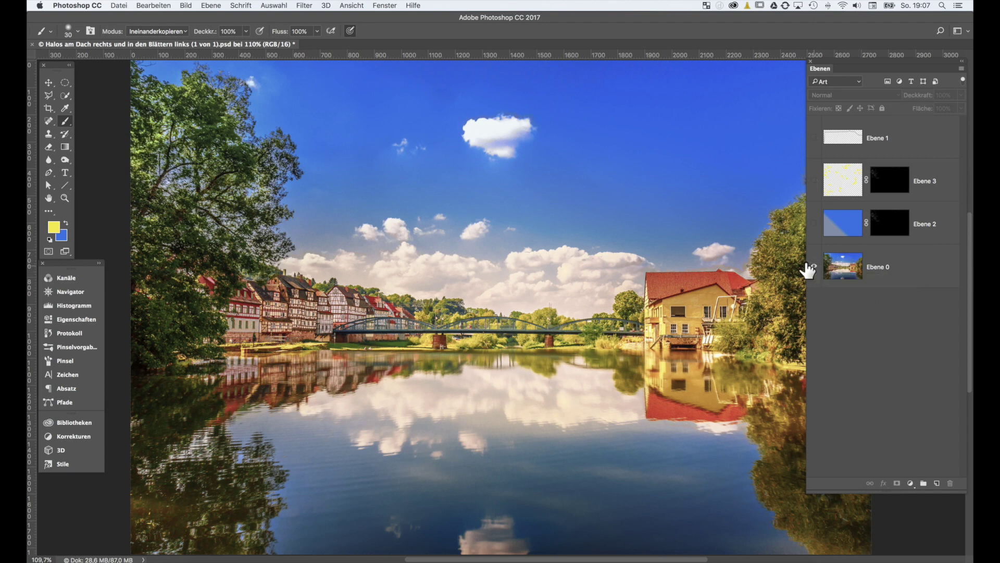
{"action": "left_click", "coordinate": [809, 270], "text": "alt"}
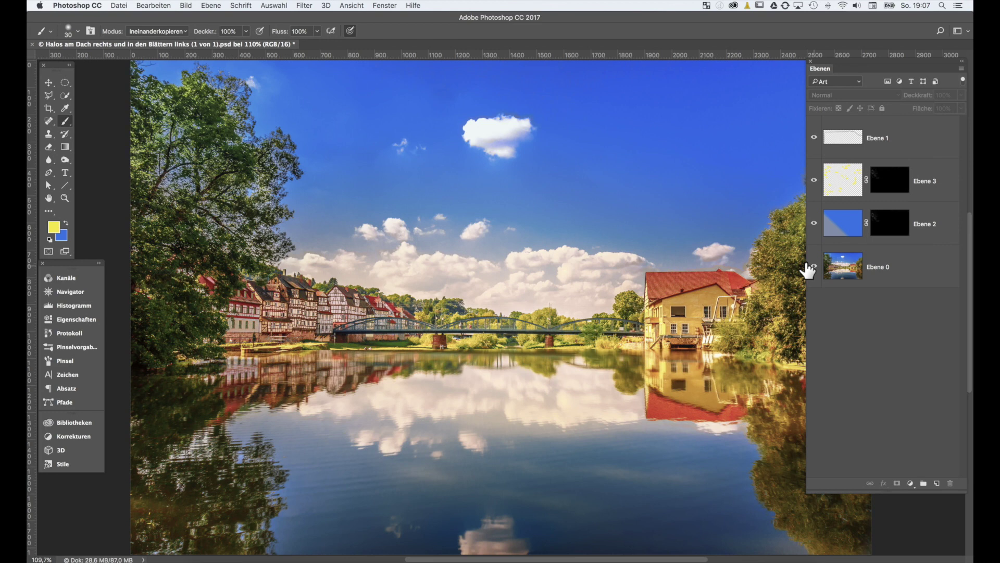